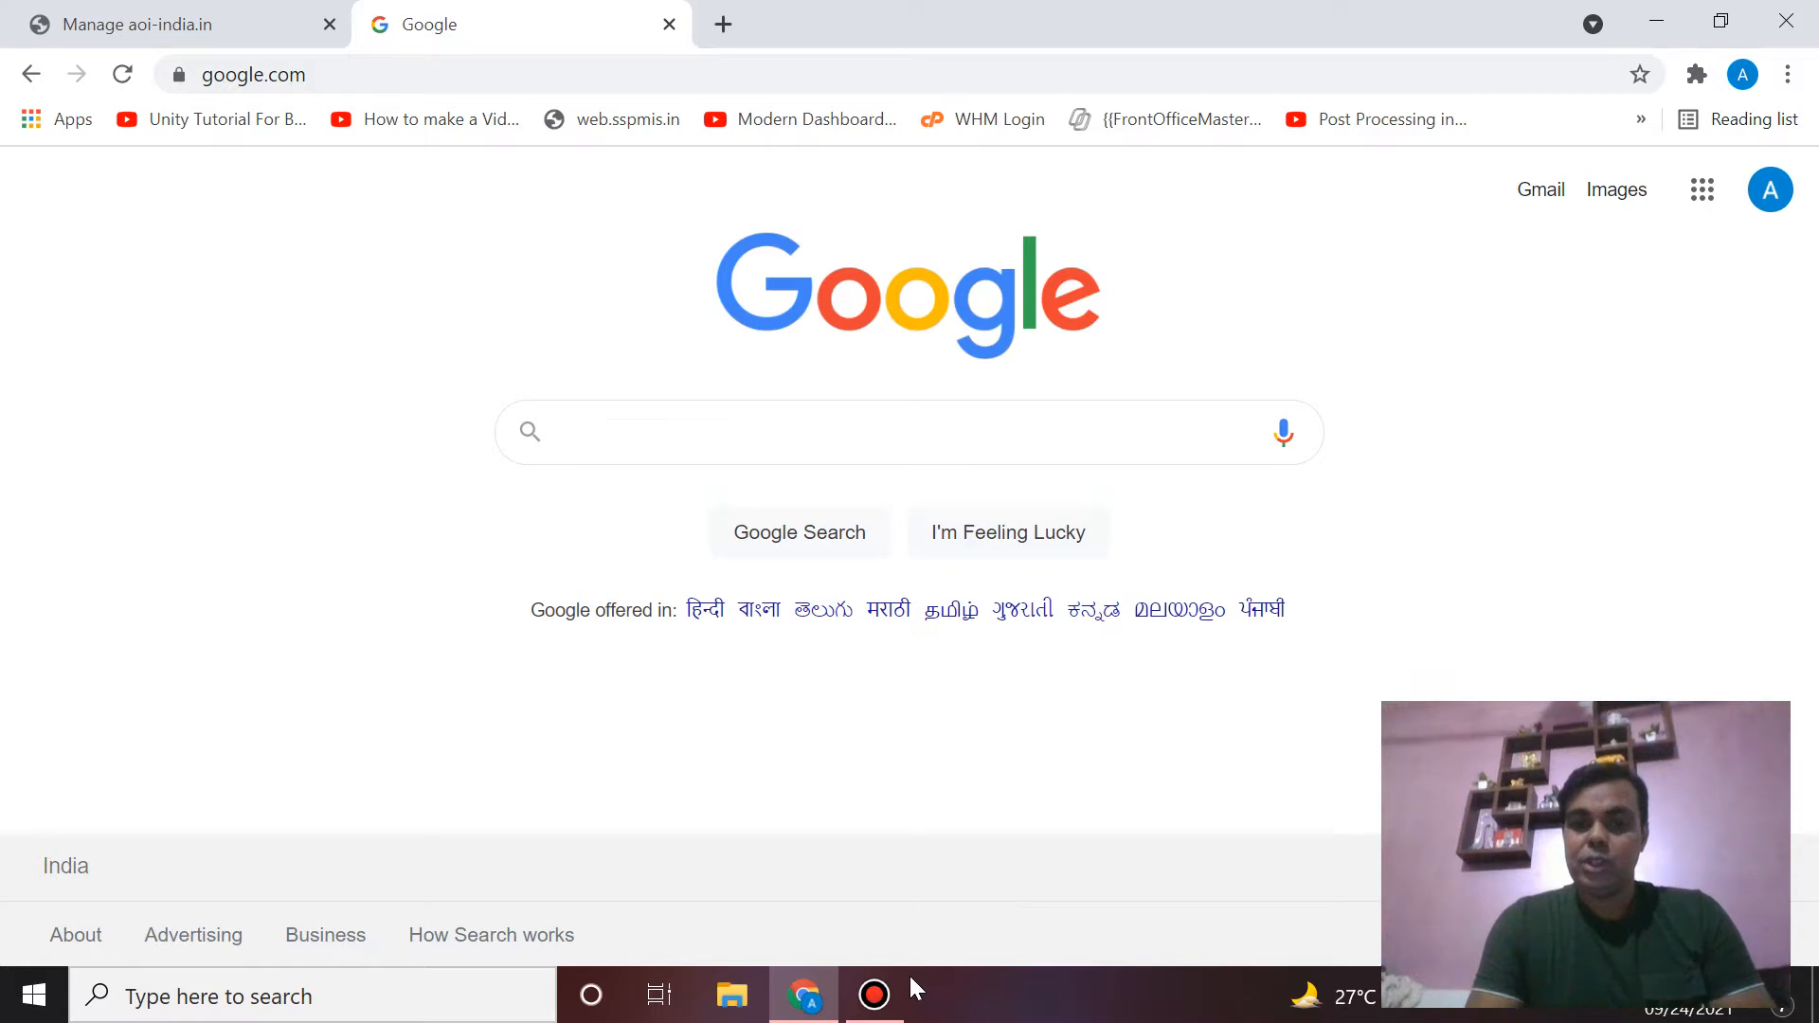
- Search Google for 'google cloud console' using the search suggestion
left_click(874, 993)
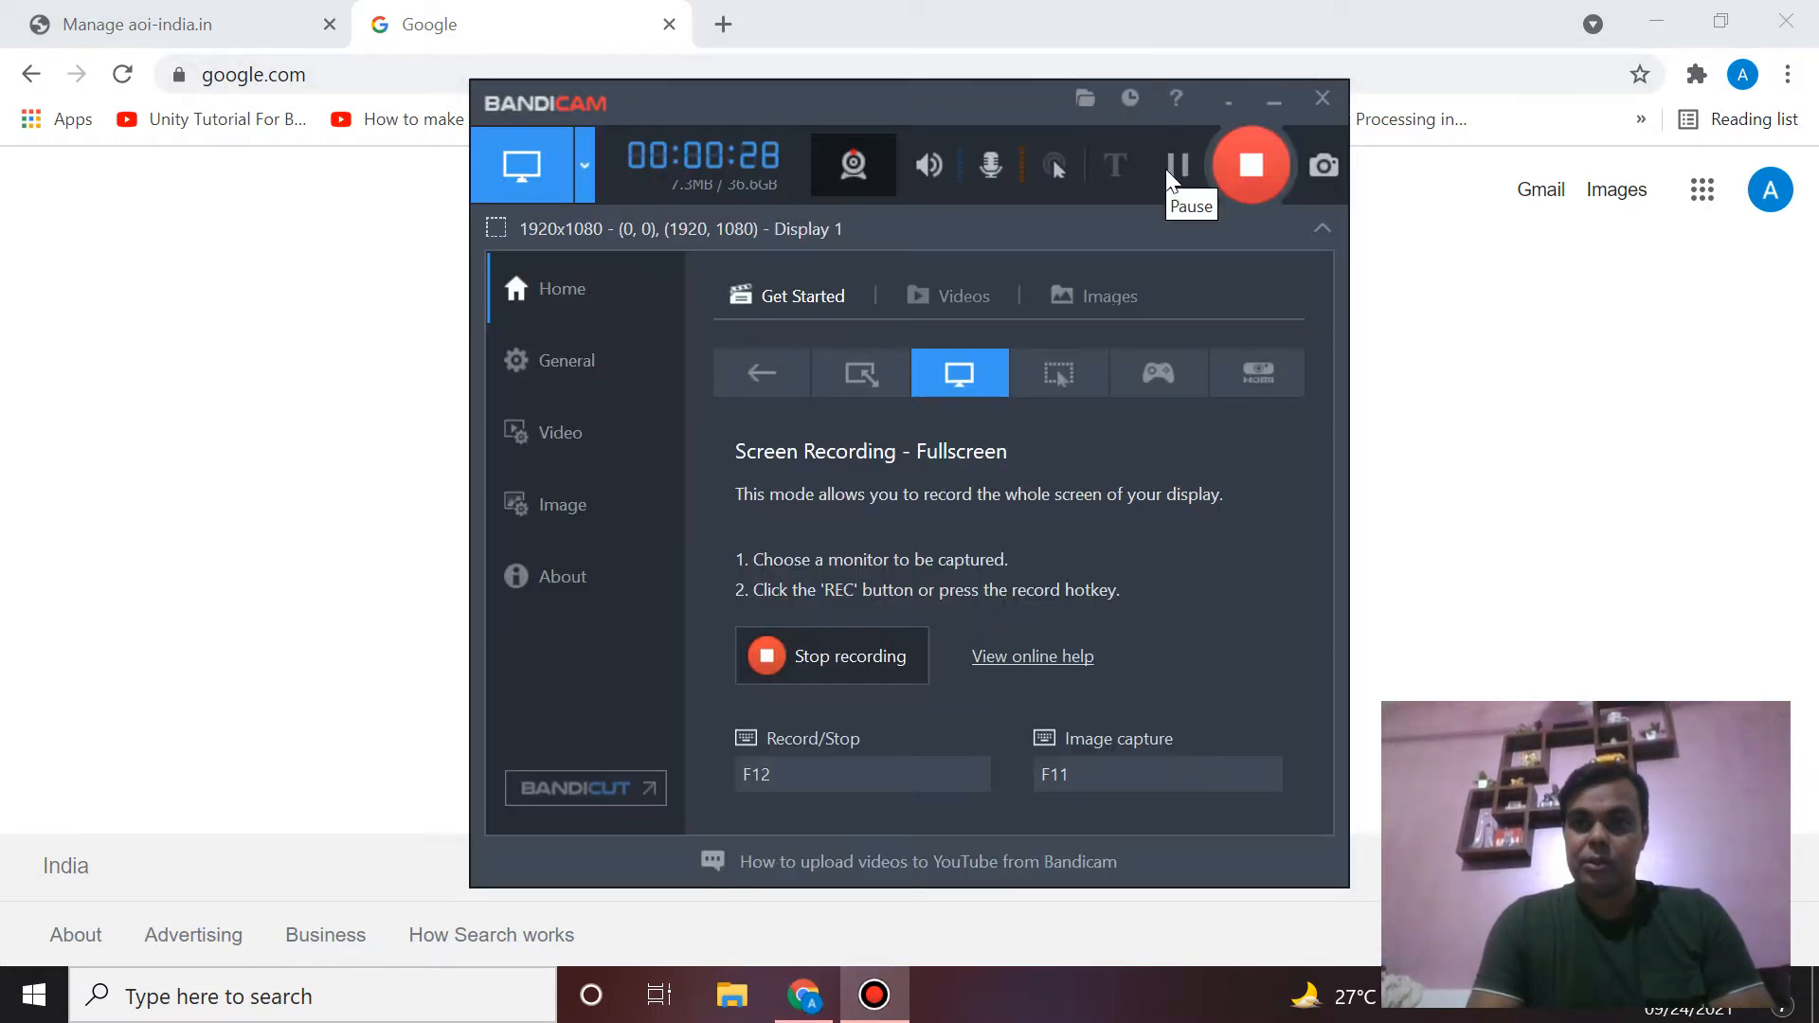
left_click(1392, 296)
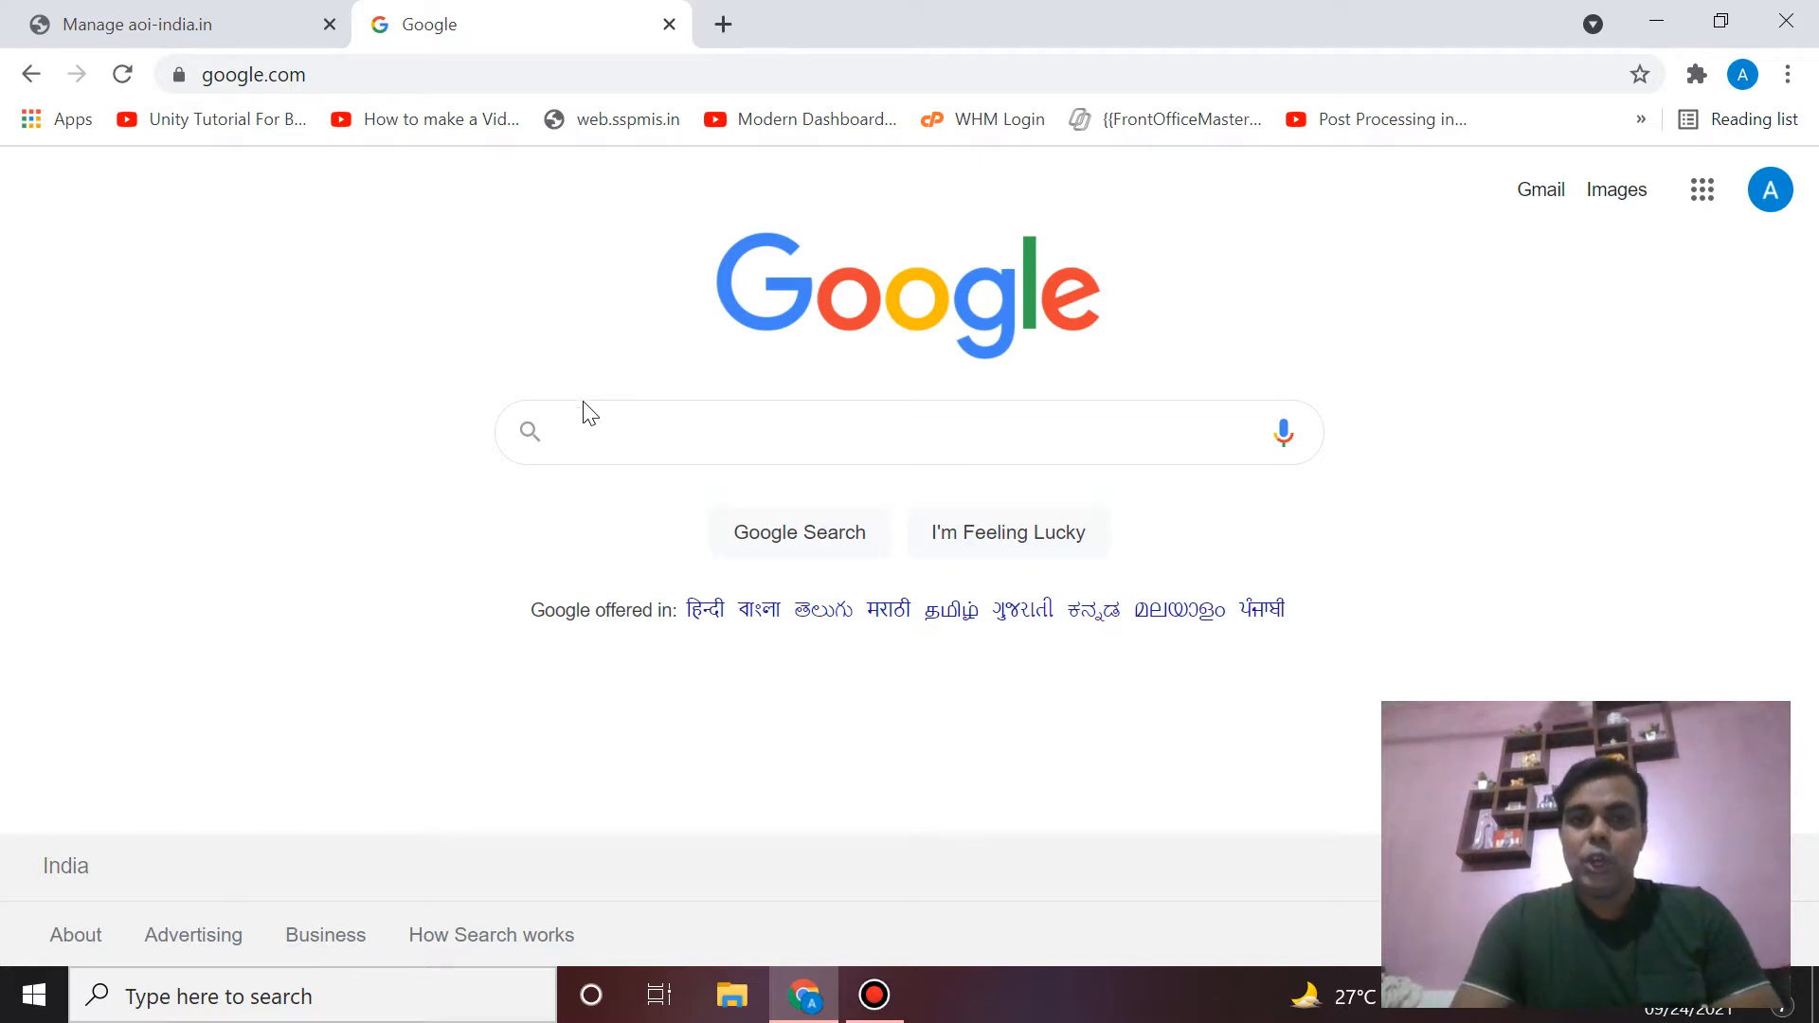
left_click(593, 431)
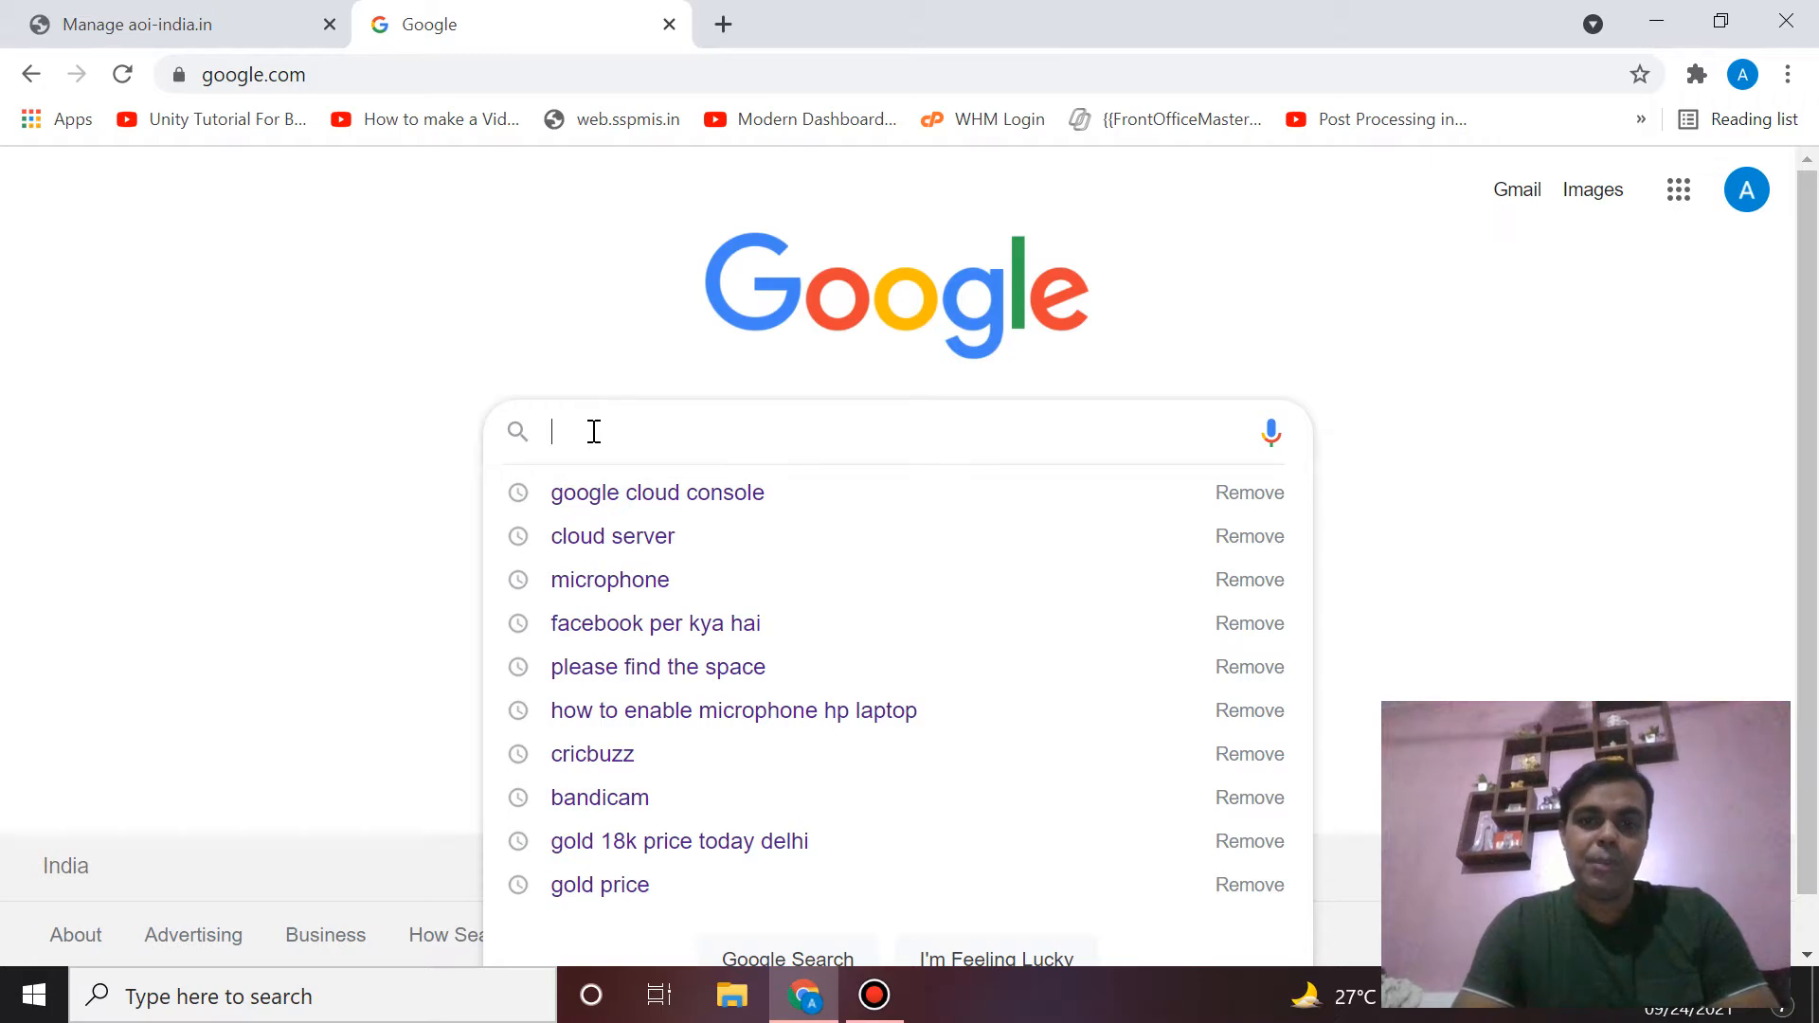
type("g")
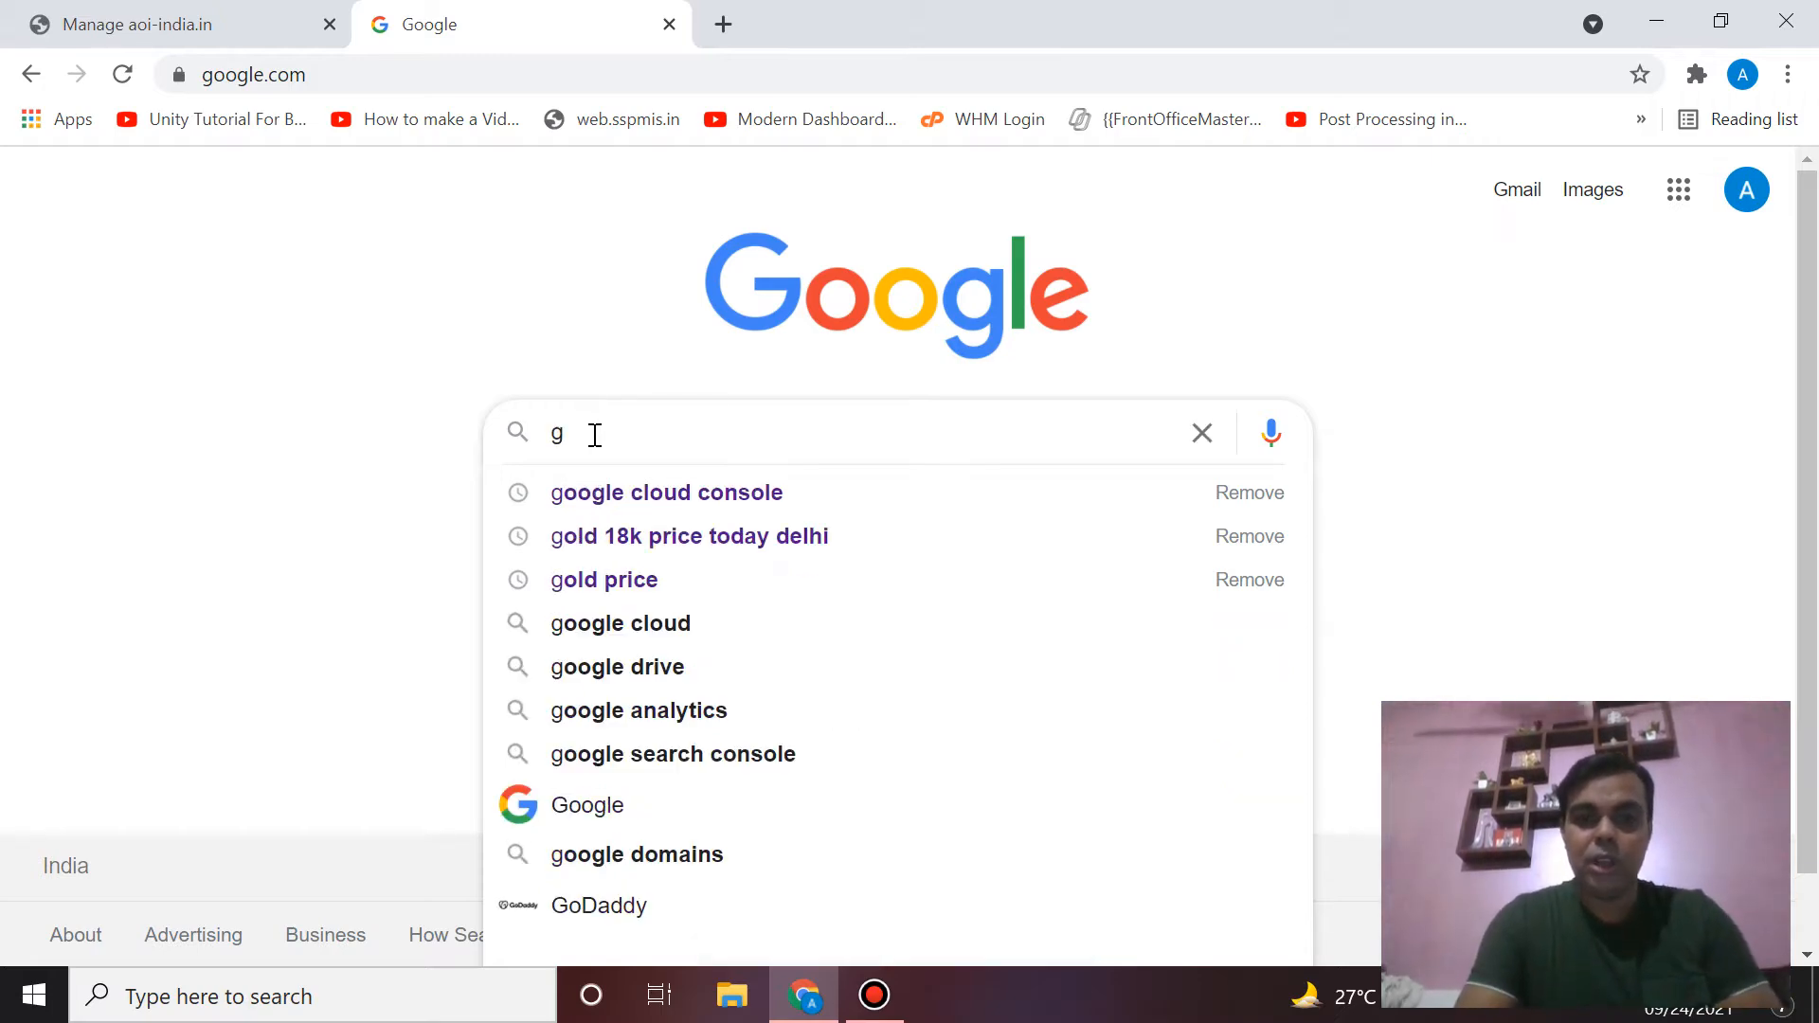
left_click(639, 492)
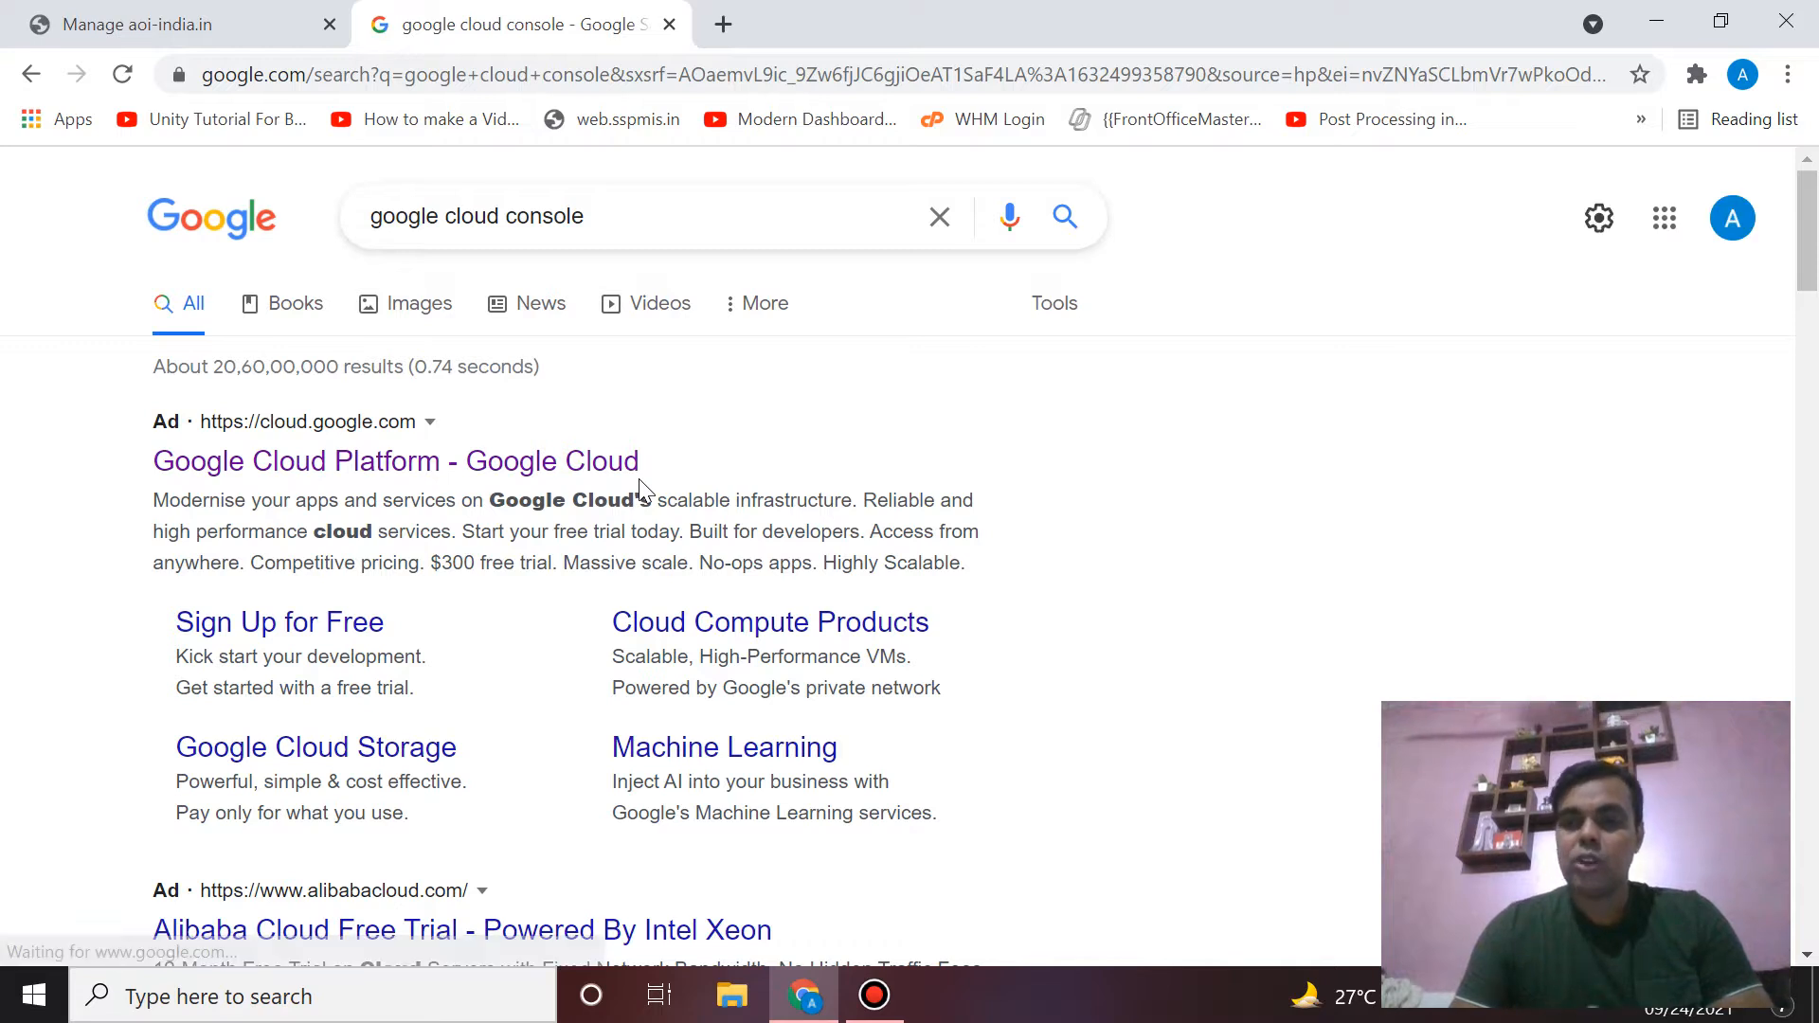
- Open the 'Google Cloud Platform - Google Cloud' result to load the Google Cloud landing page
scroll(640, 491, "down", 1)
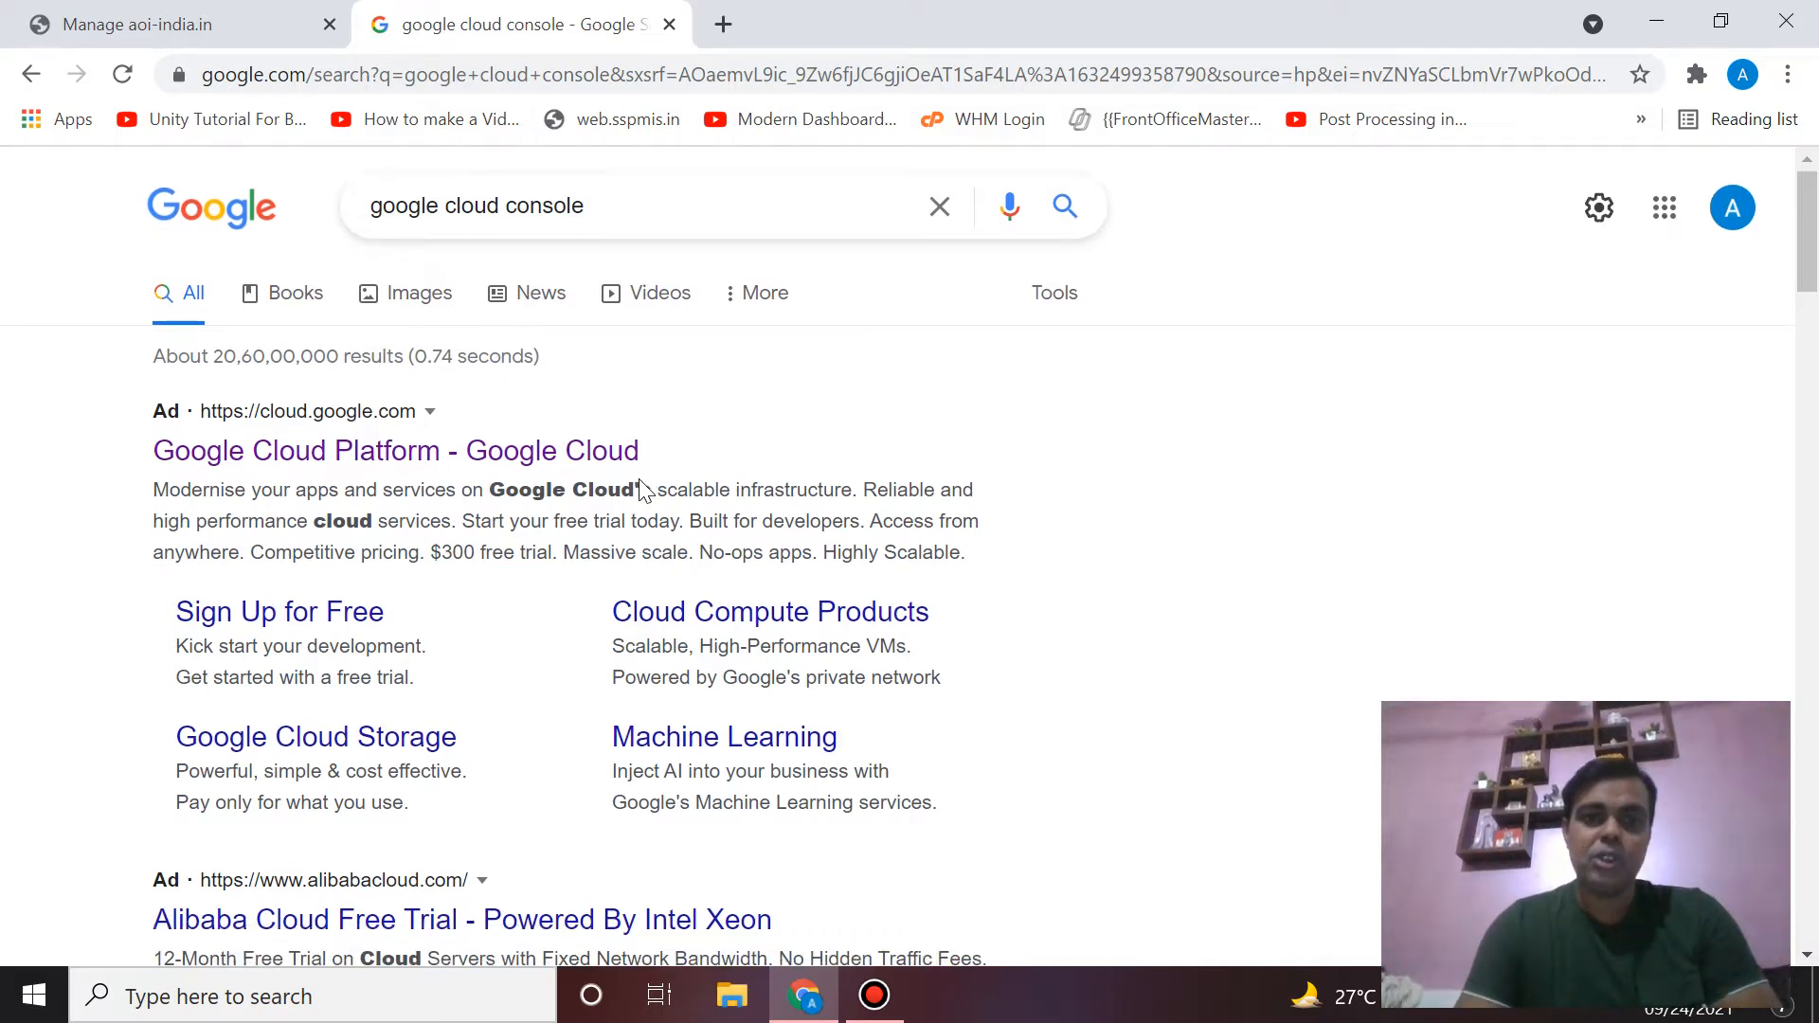
left_click(284, 412)
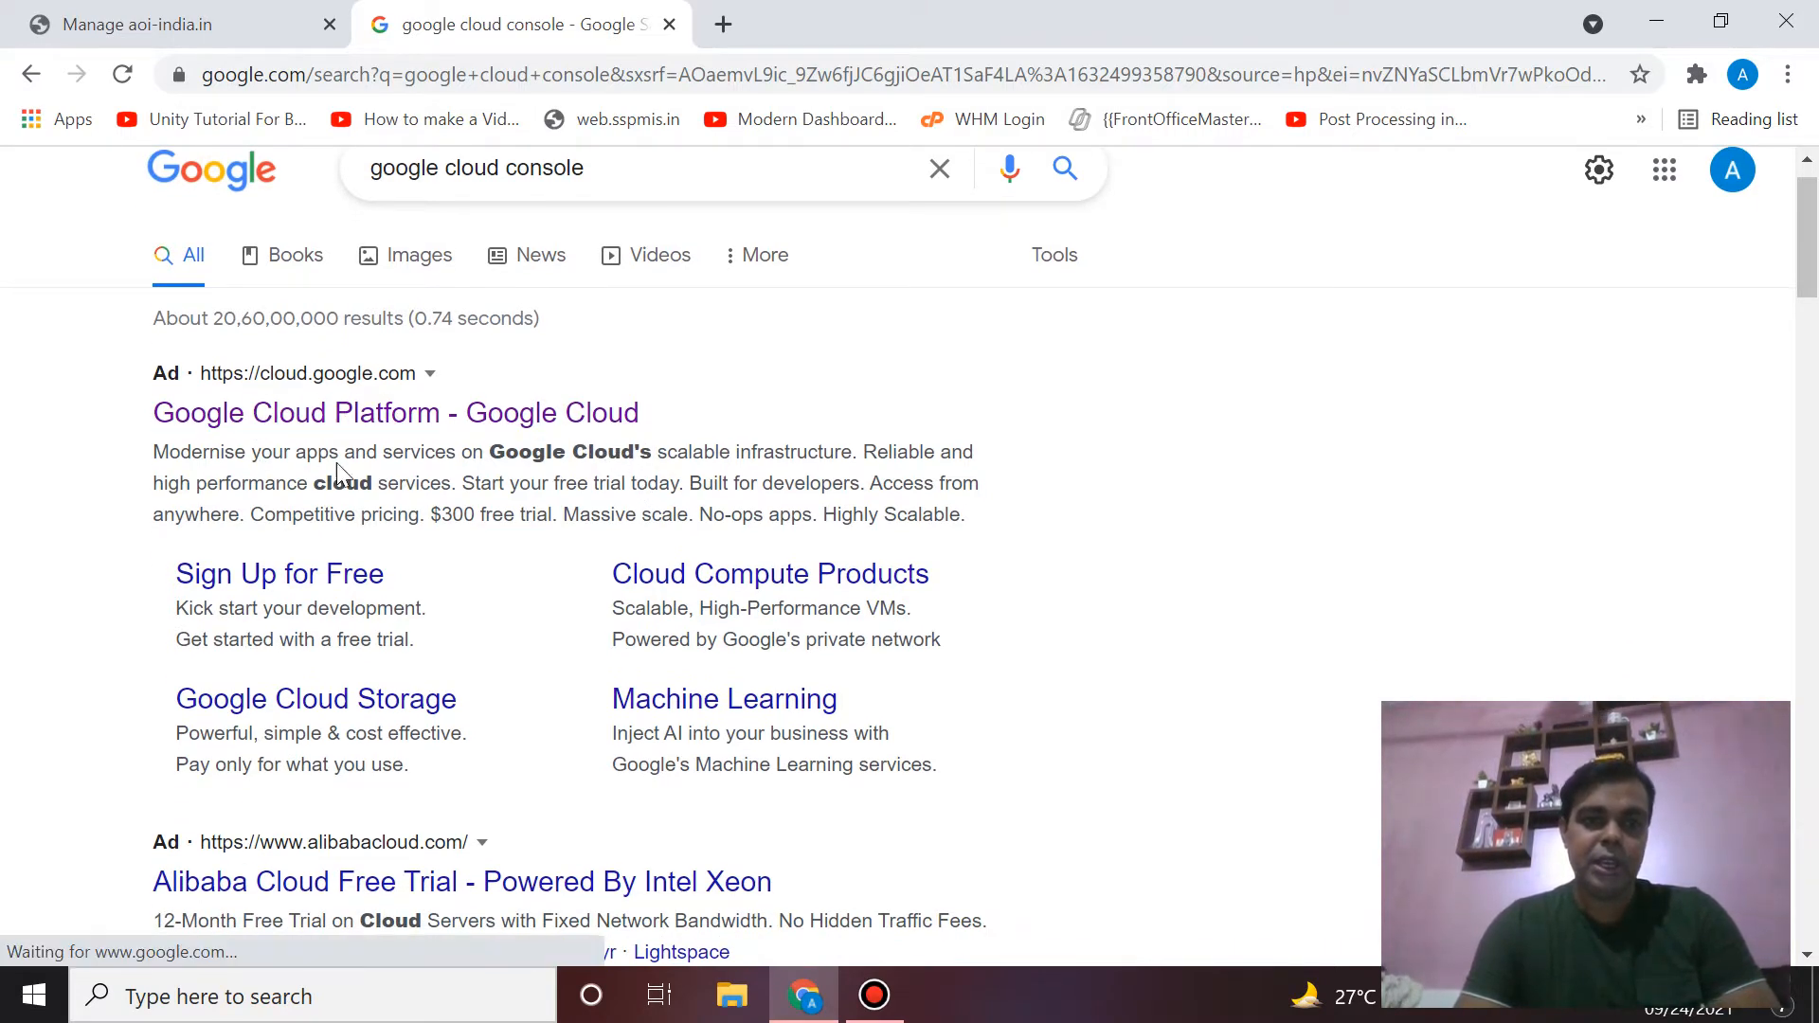
left_click(447, 423)
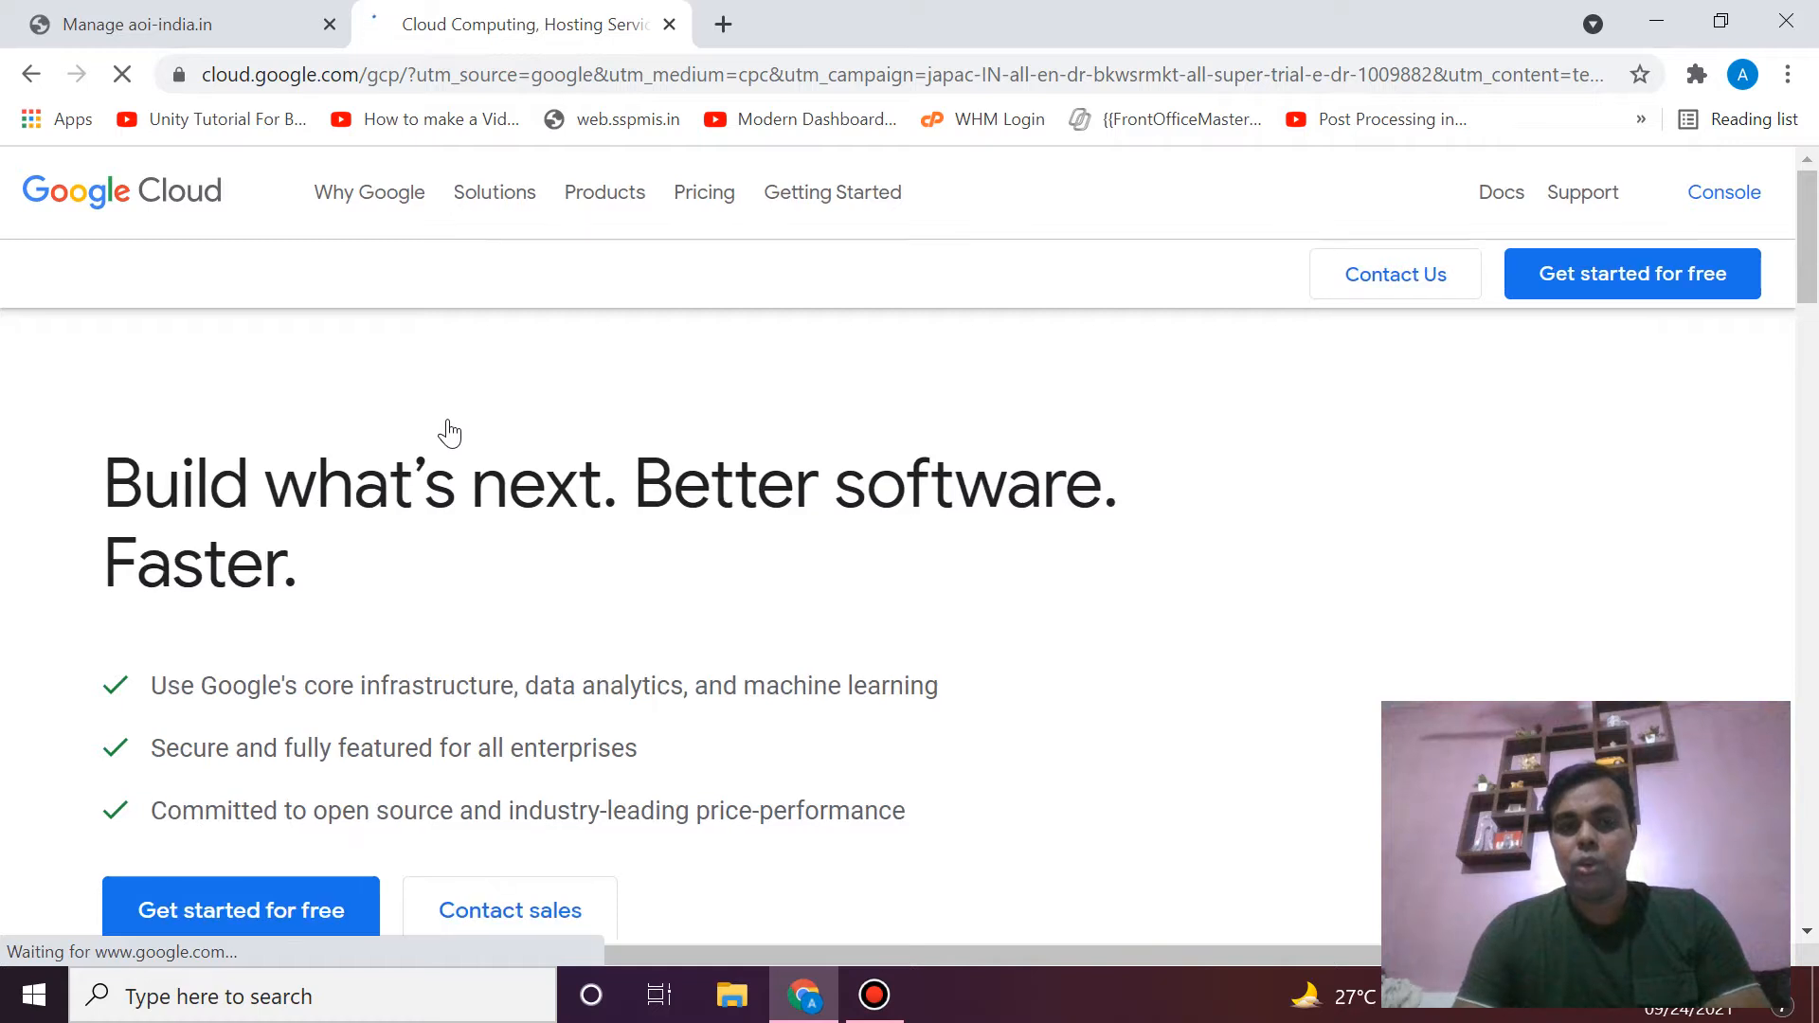
scroll(611, 549, "down", 1)
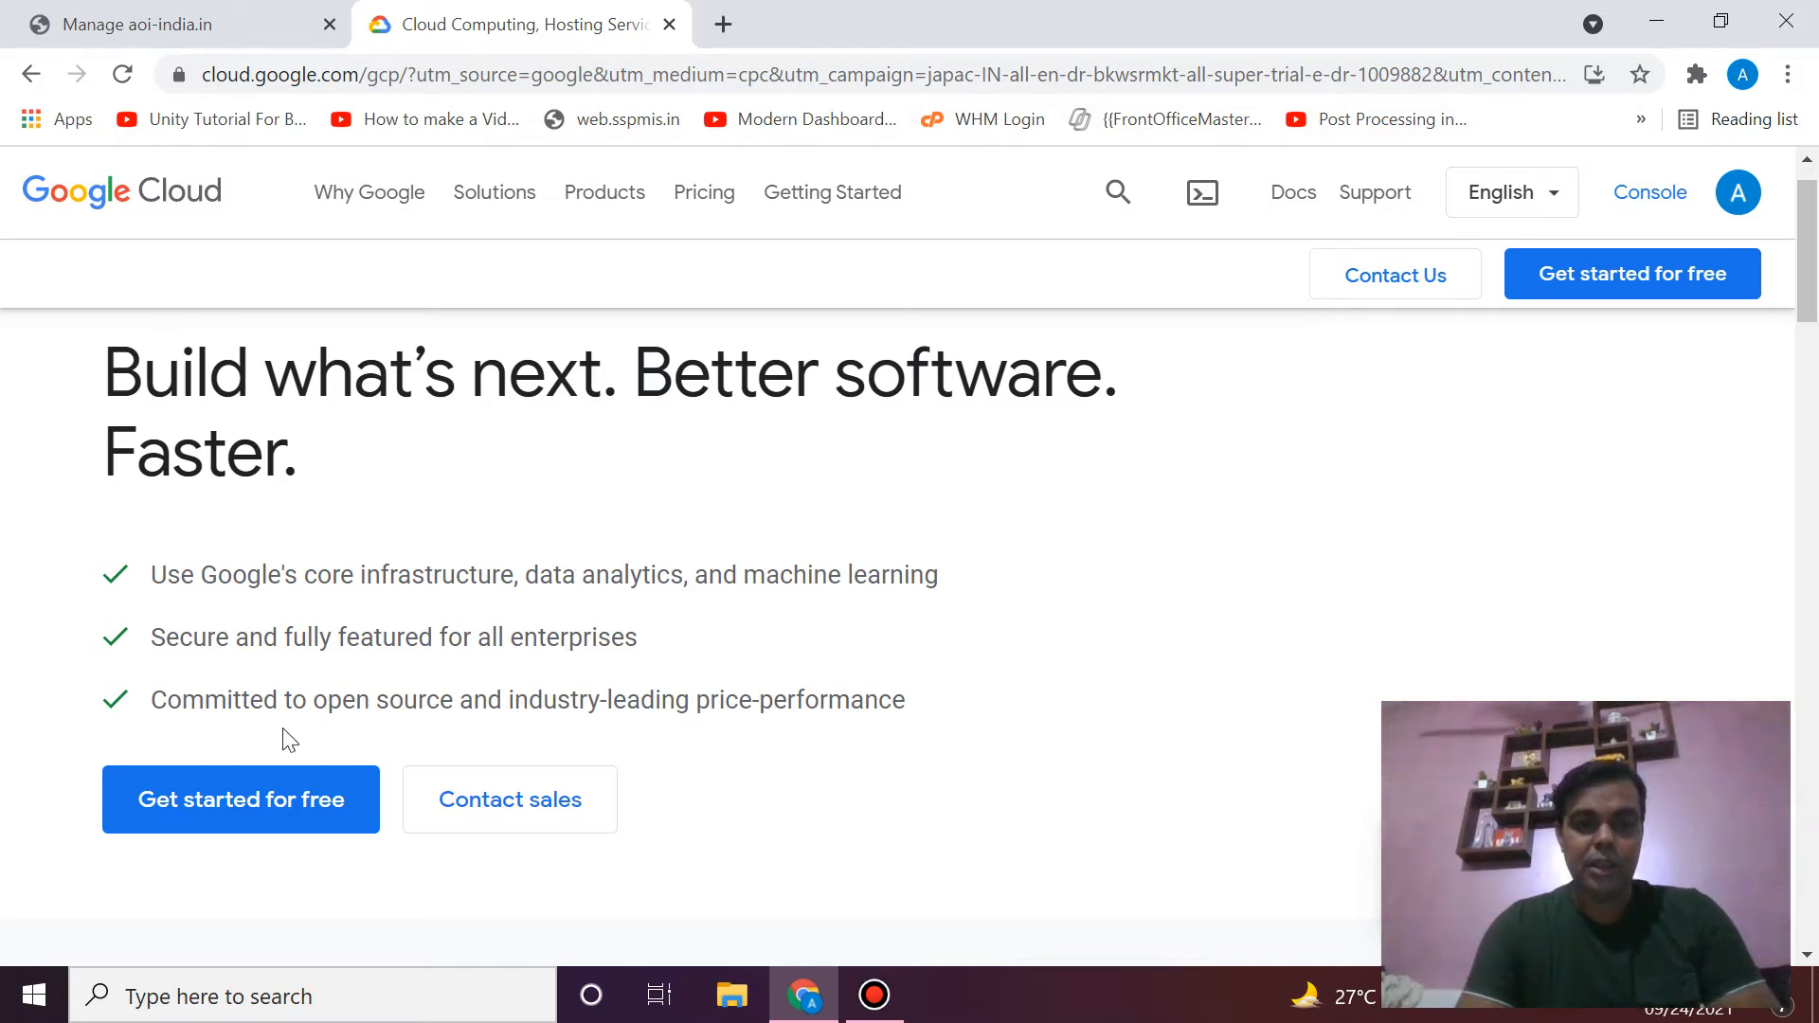
- Start the free-trial signup and choose Startup as the organization type
left_click(309, 807)
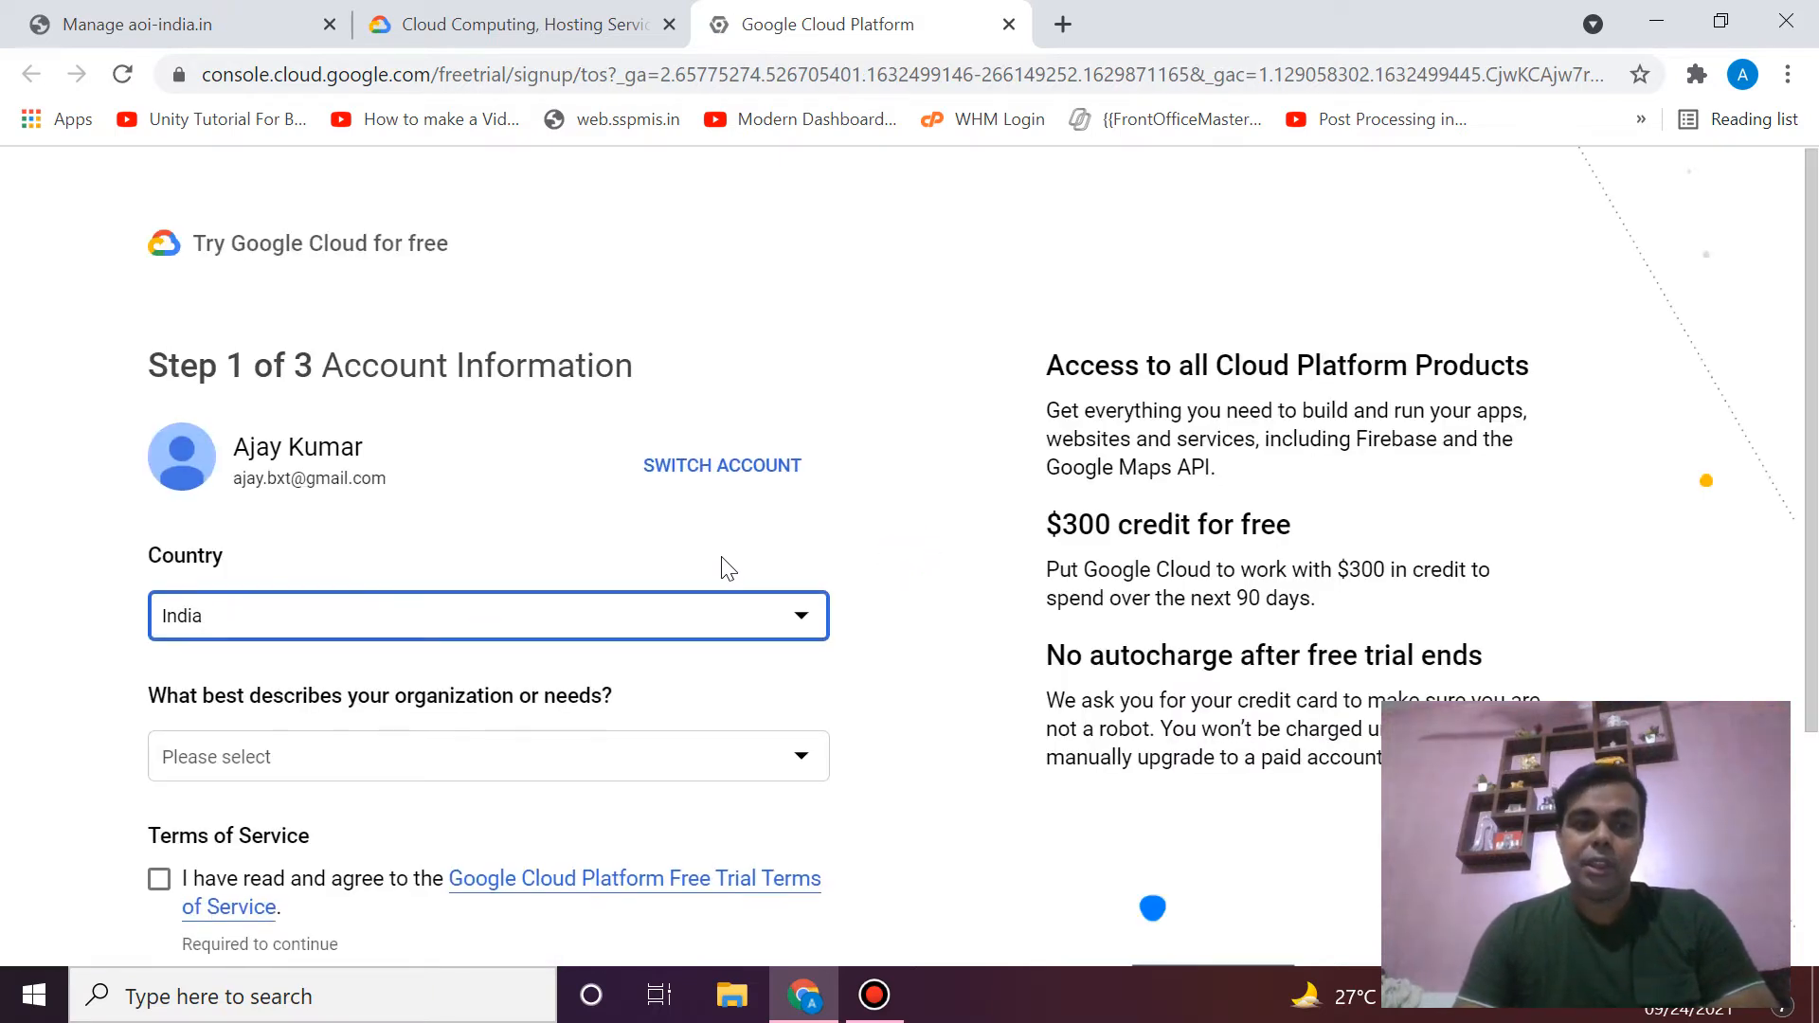
scroll(727, 568, "down", 1)
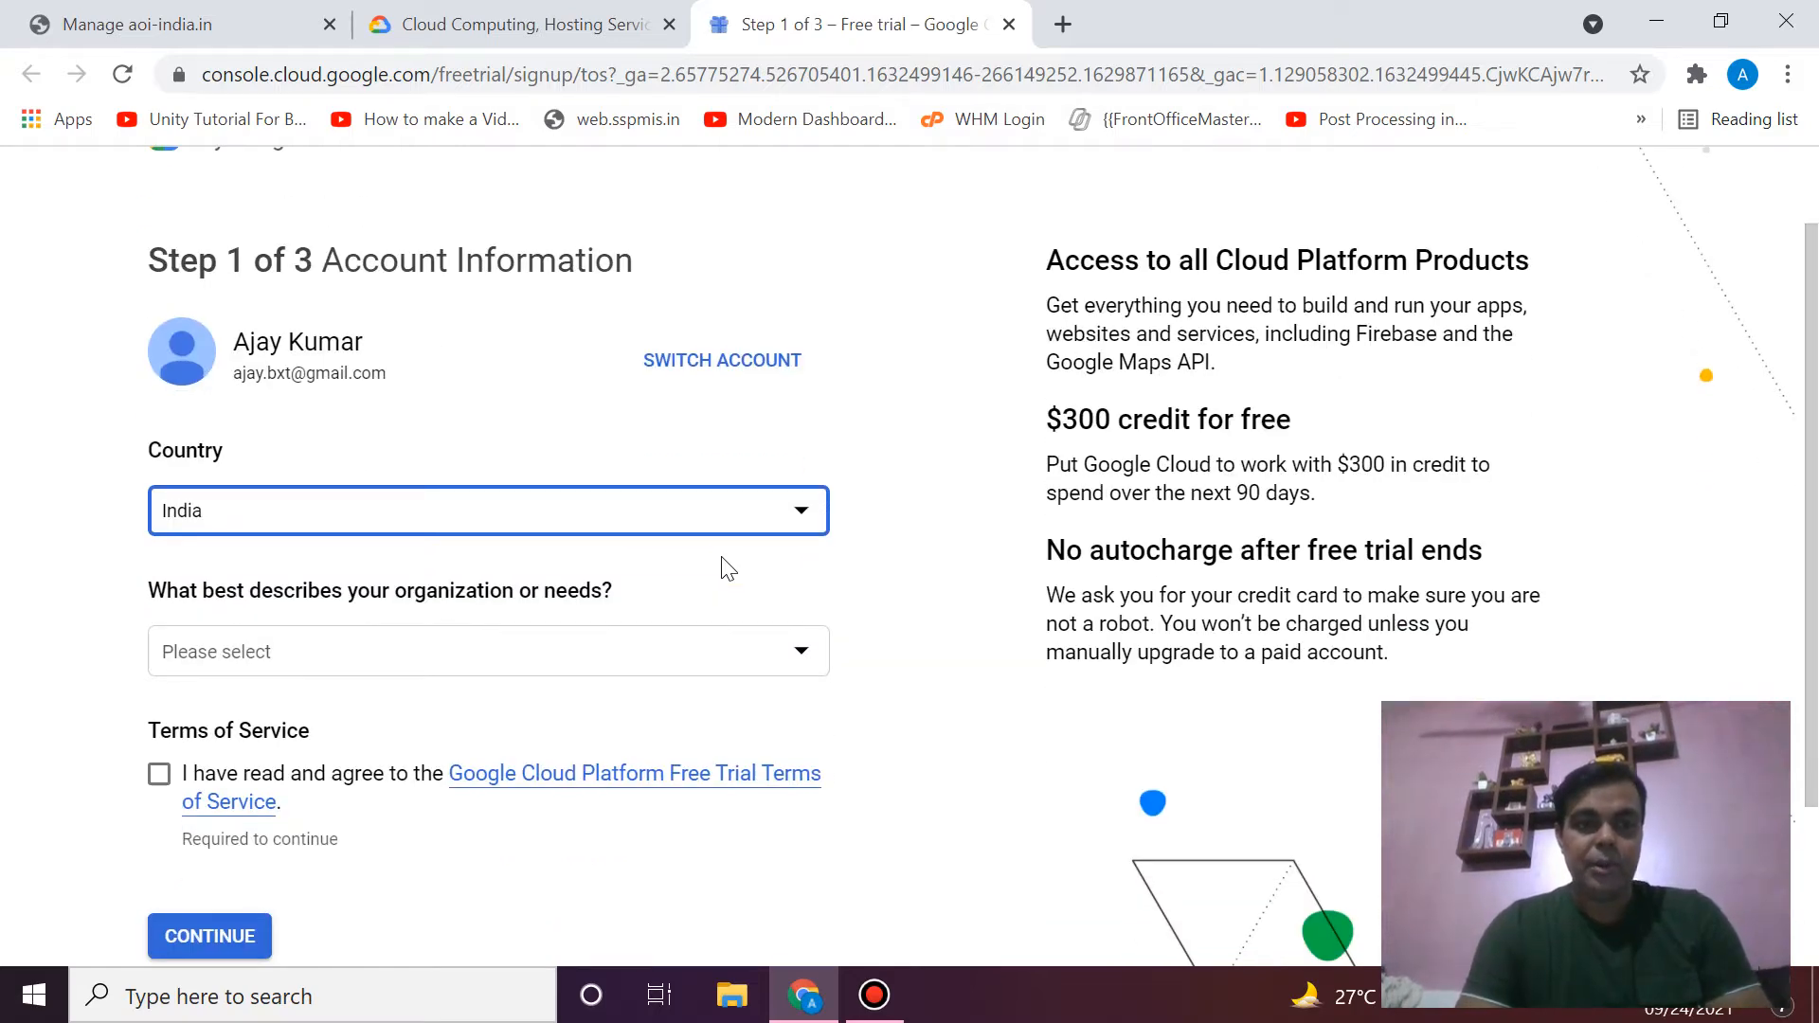
left_click(743, 673)
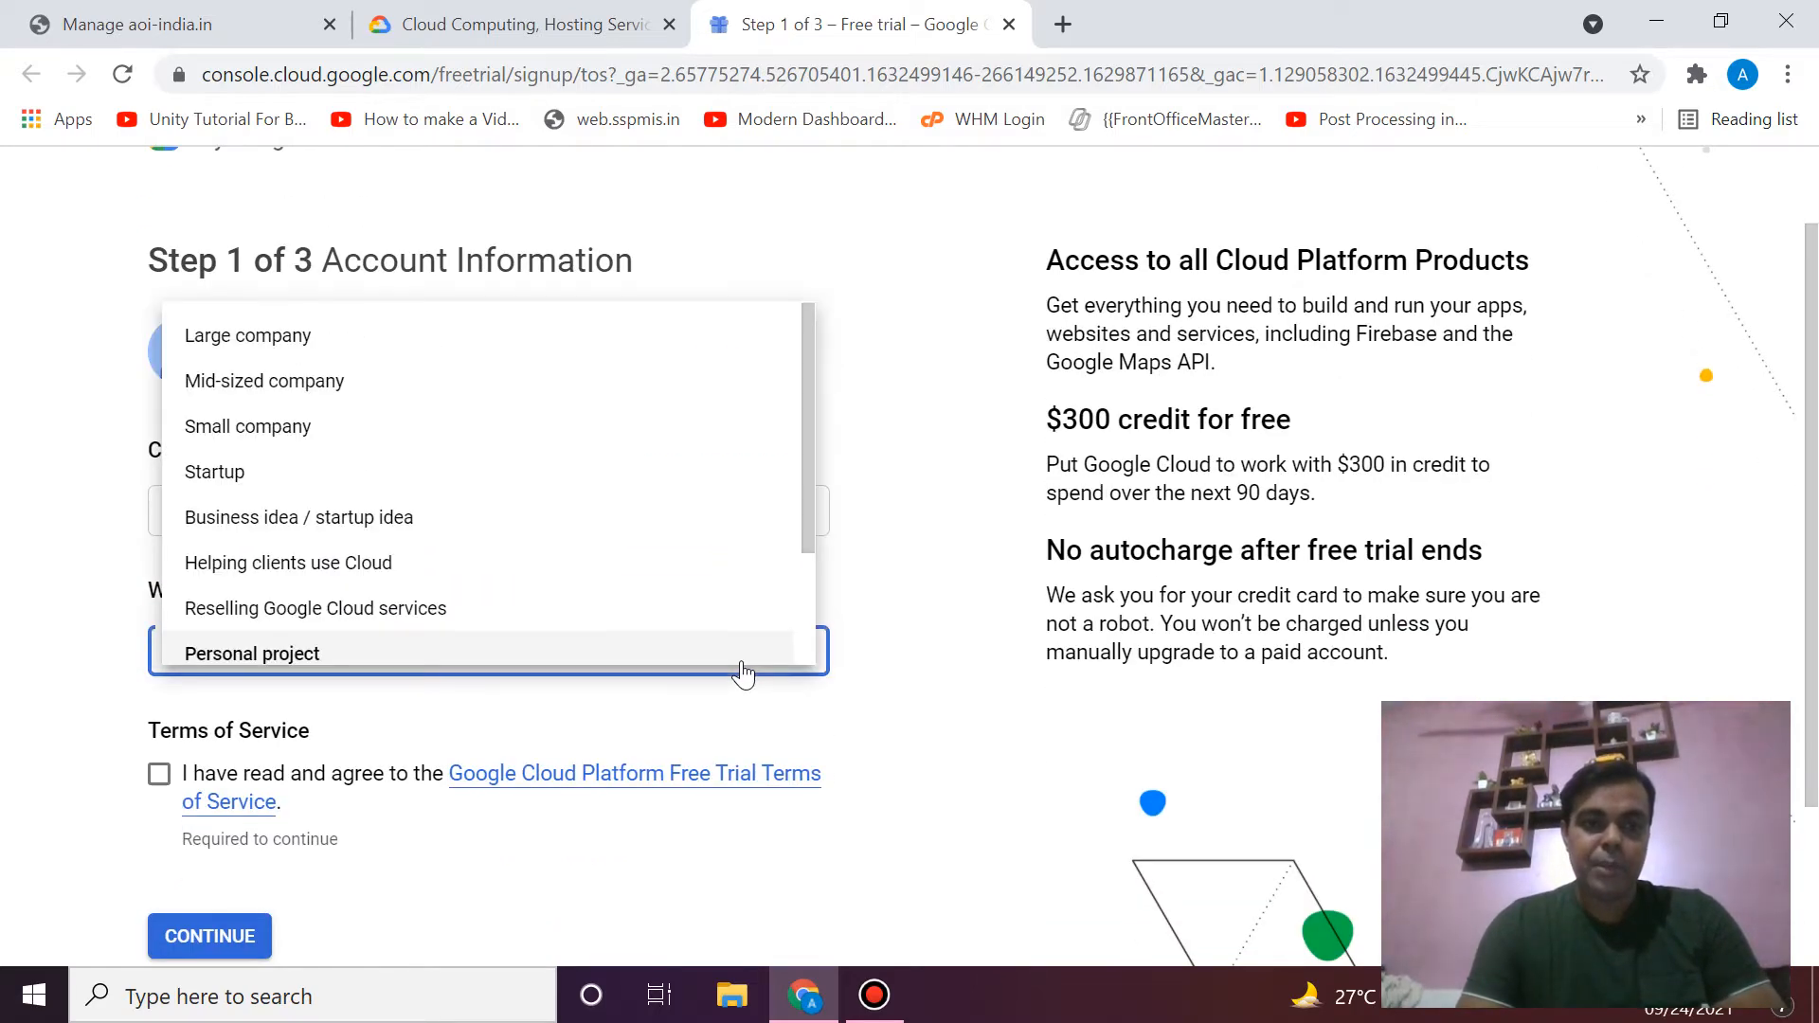
left_click(447, 481)
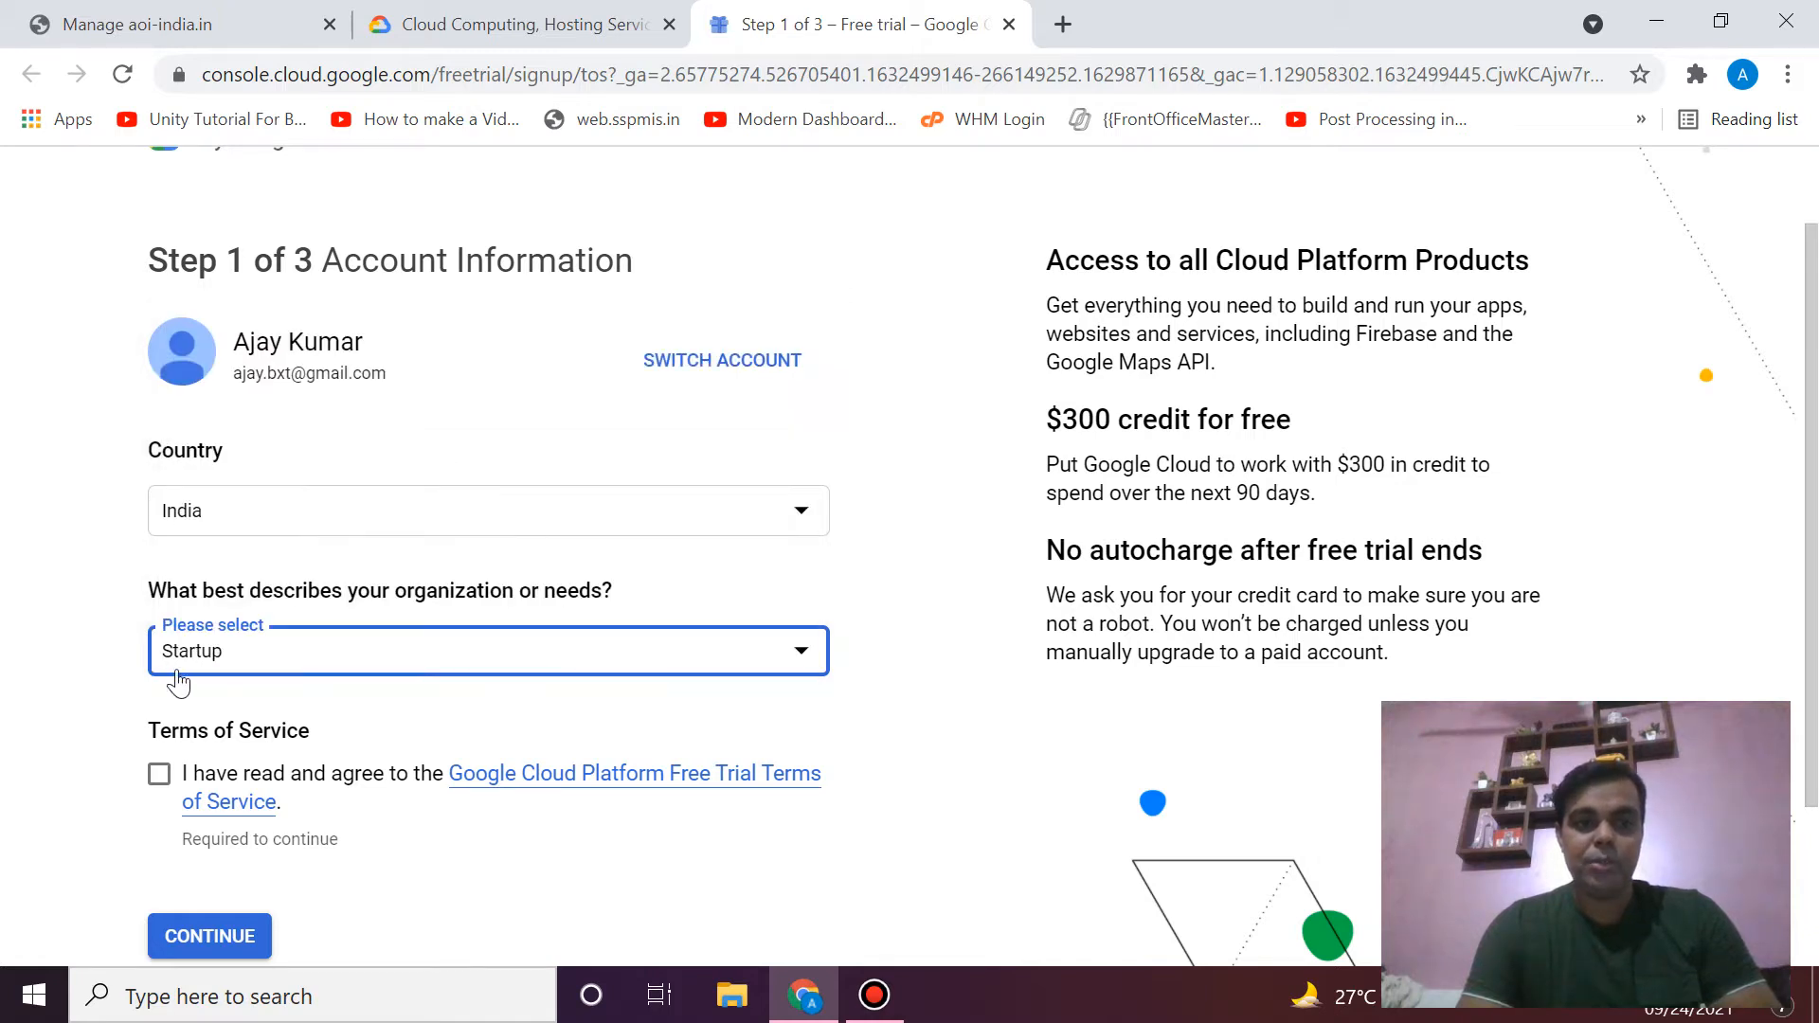
left_click(272, 672)
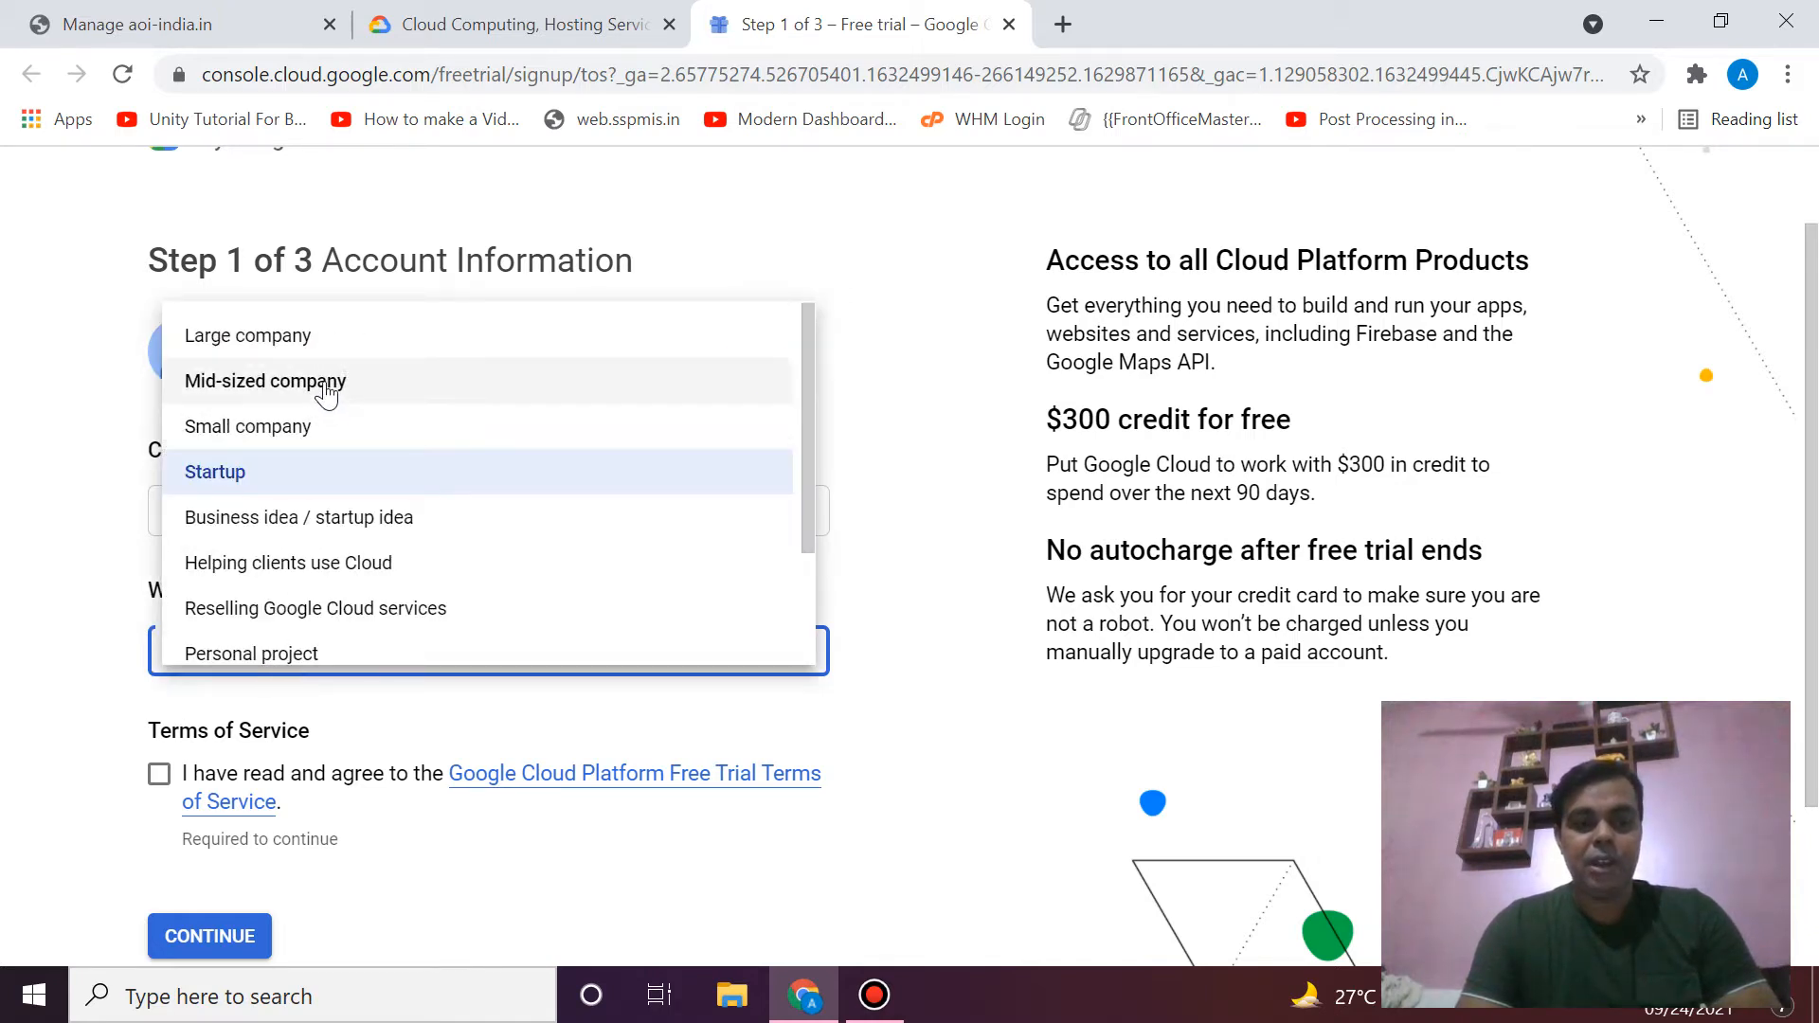
left_click(331, 484)
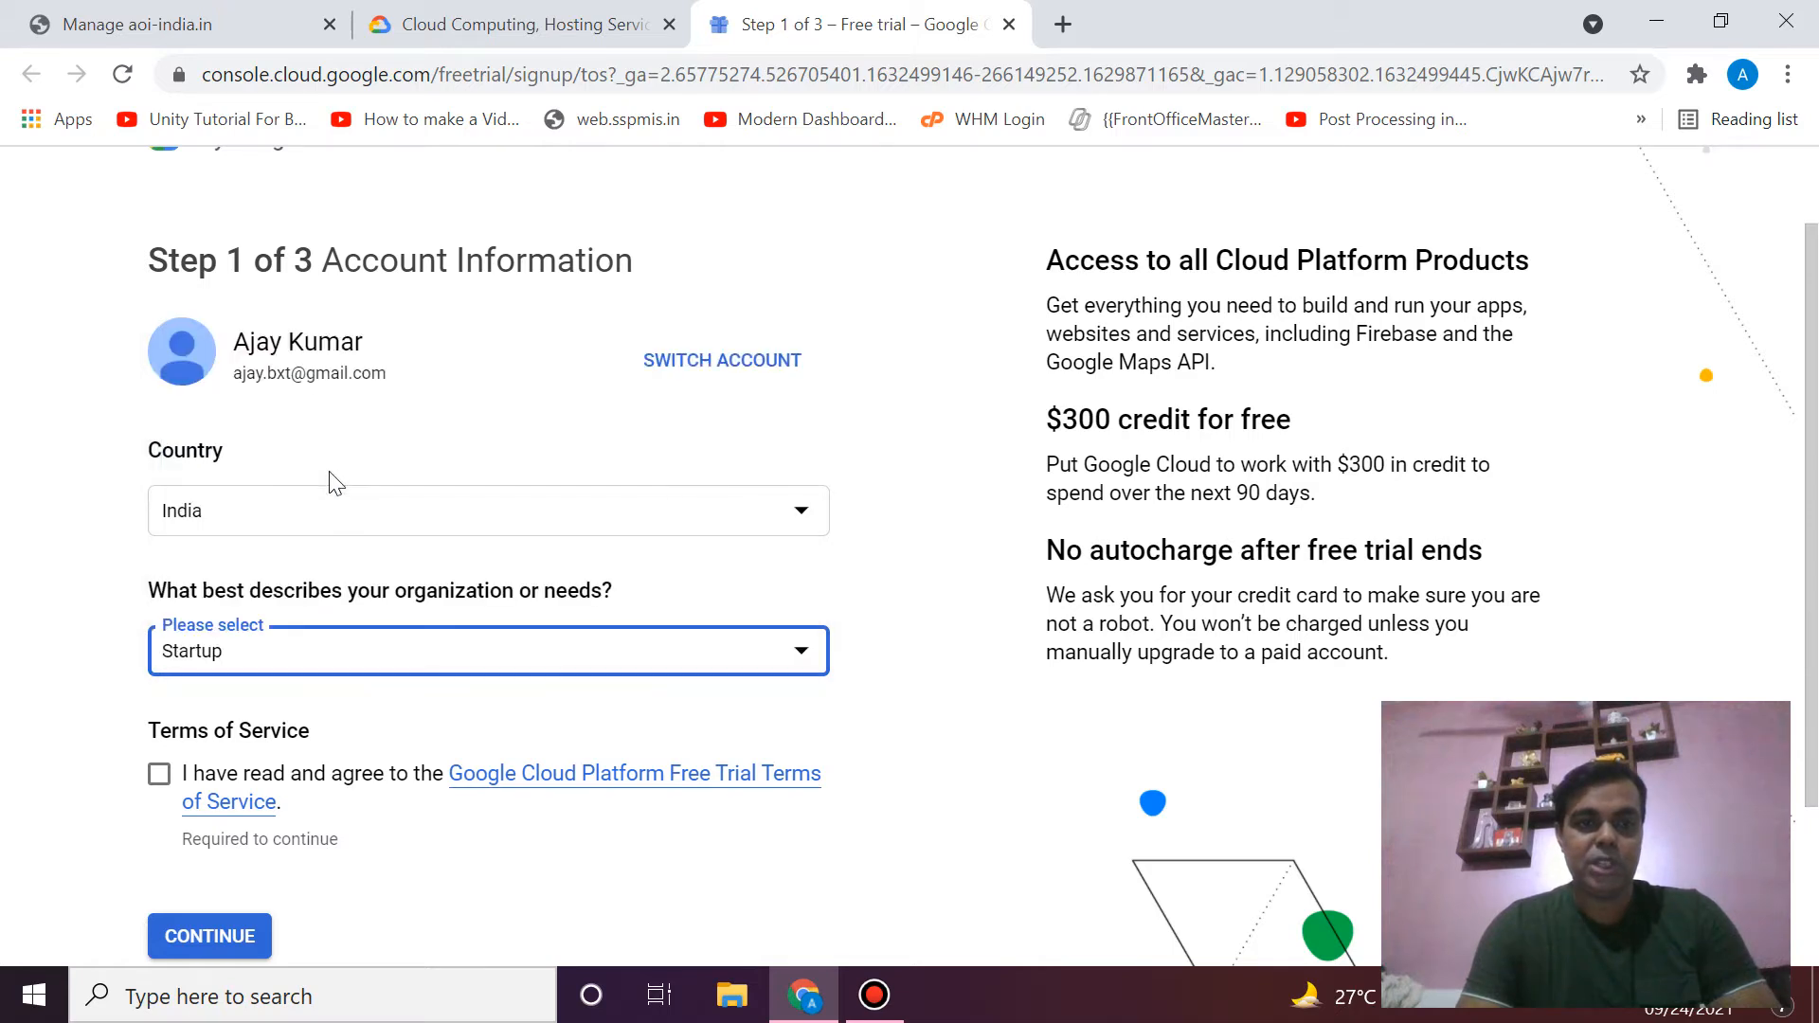
- Accept the free-trial Terms of Service and submit step 1
left_click(156, 795)
scroll(327, 905, "down", 1)
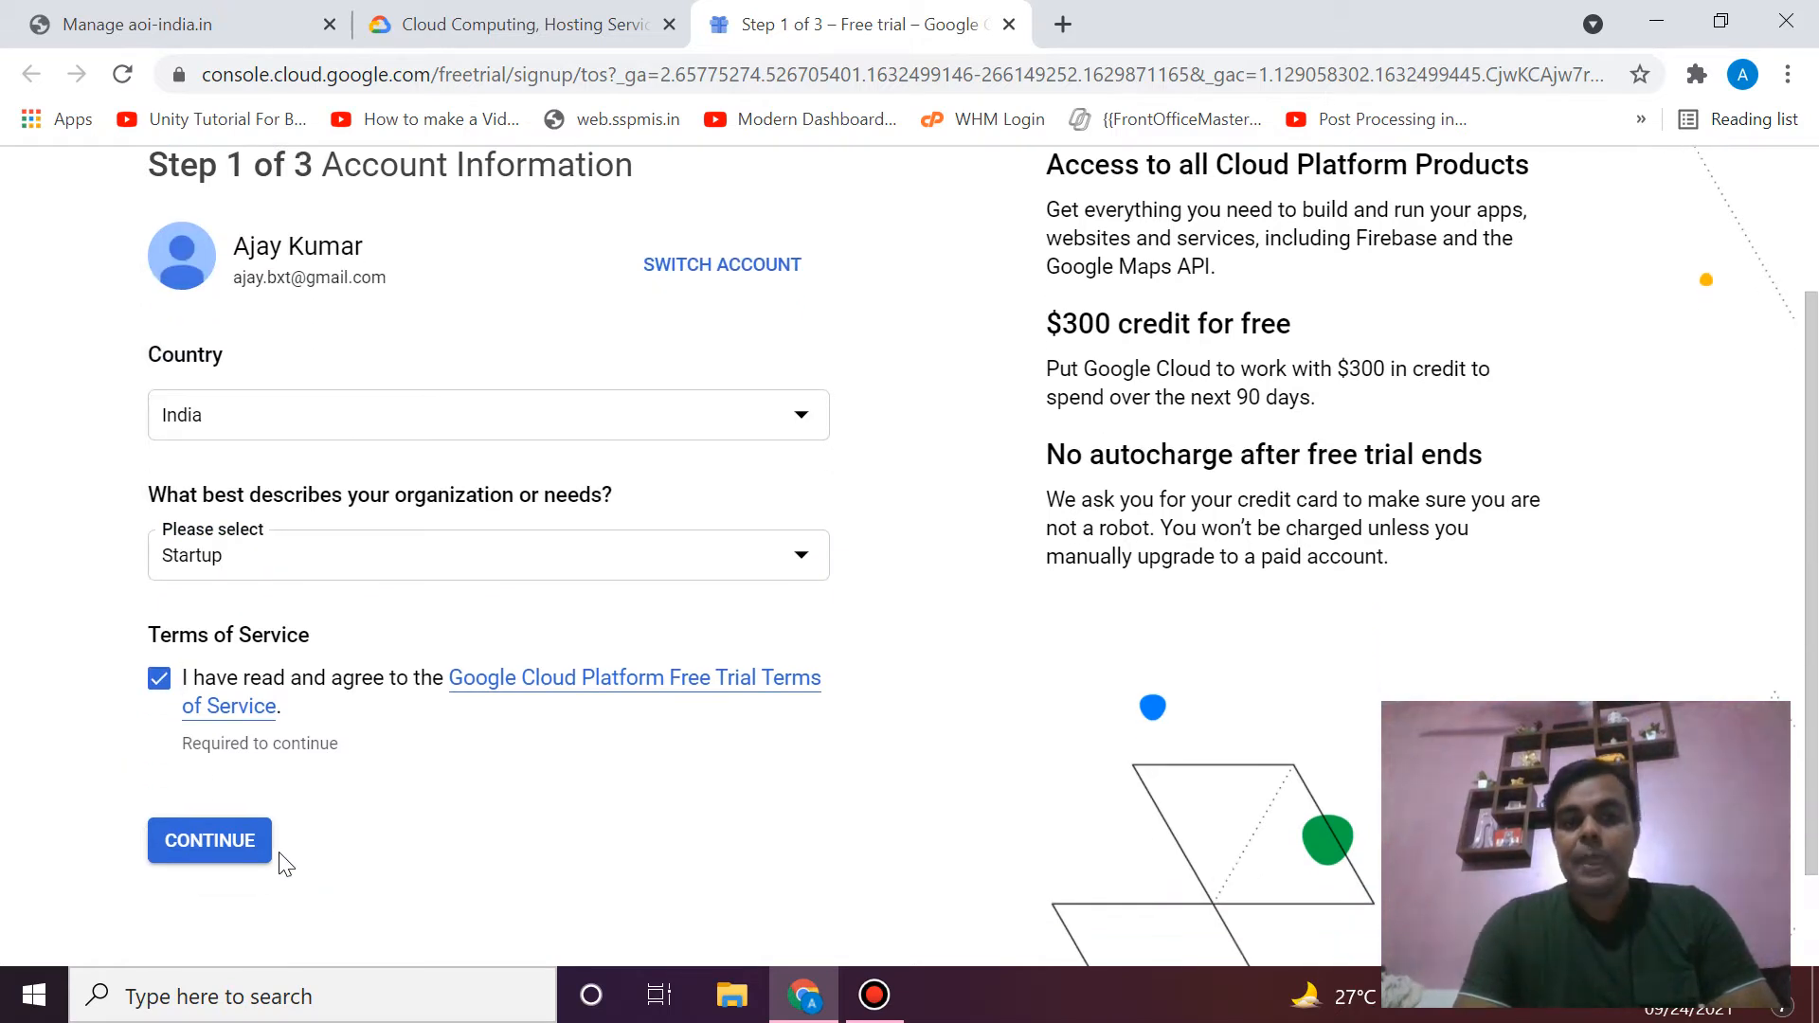
left_click(249, 843)
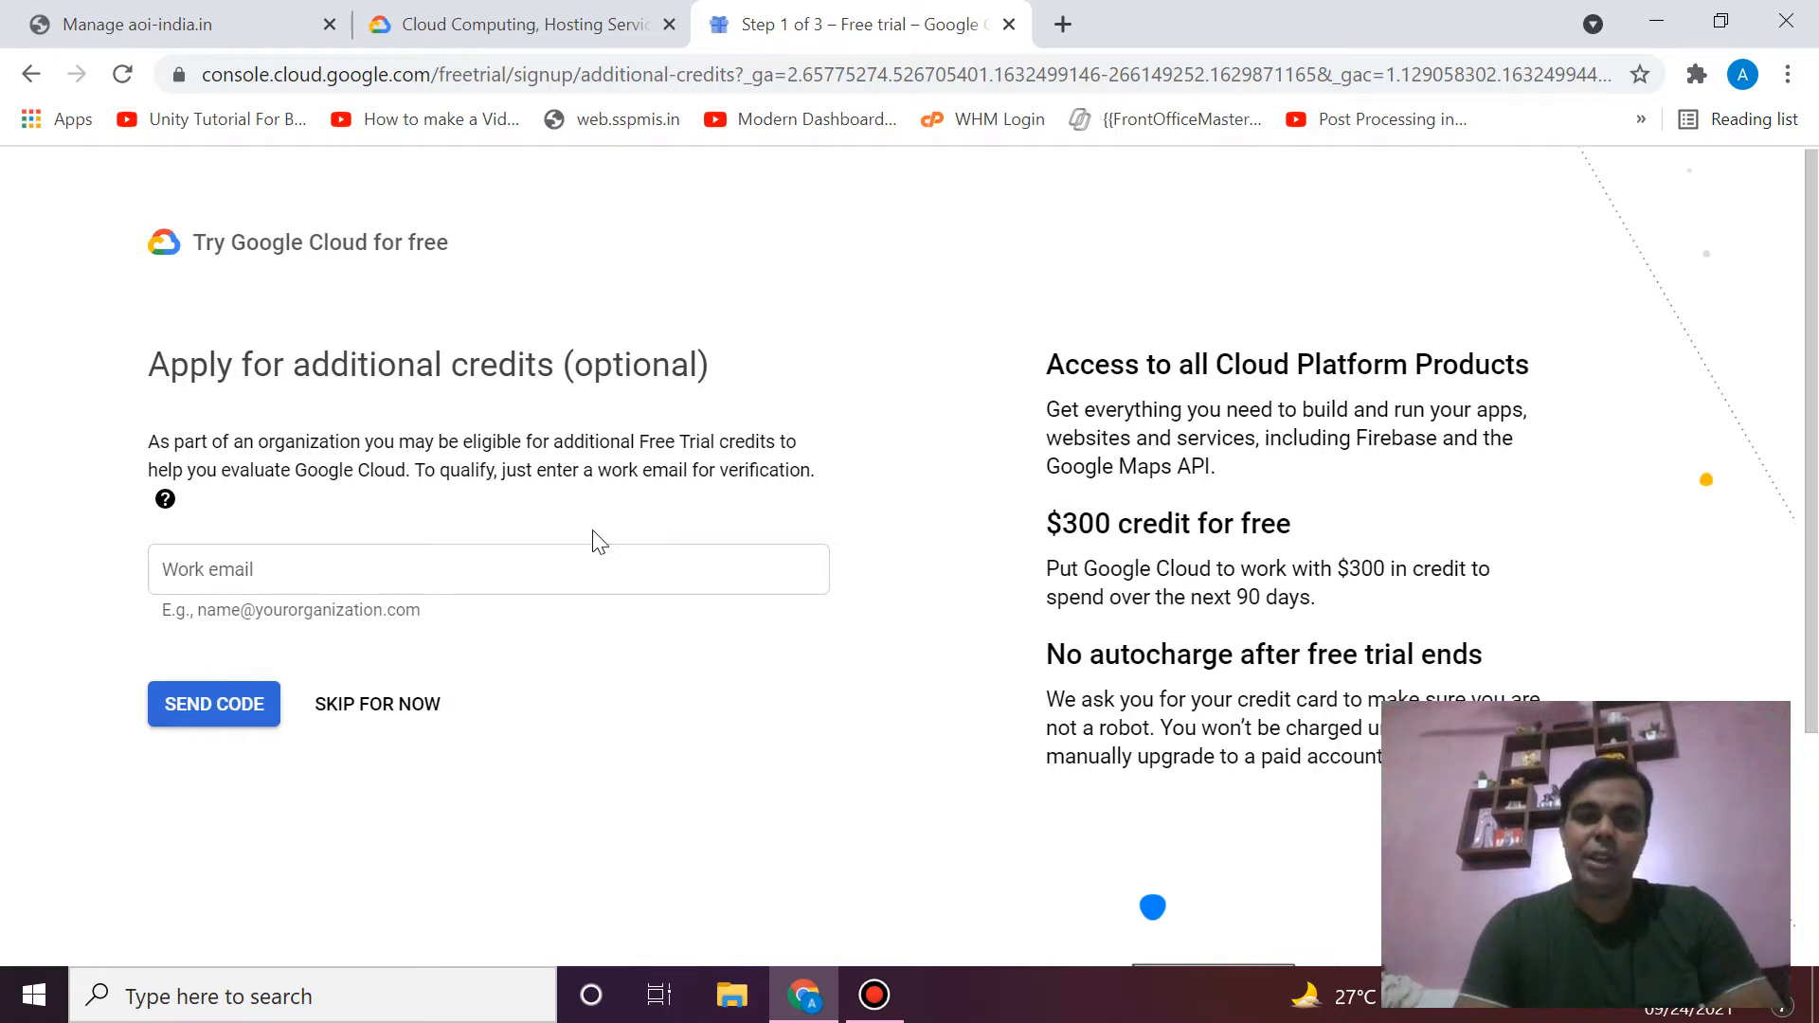
- Skip the additional credits and send a verification code to the entered phone number
left_click(428, 707)
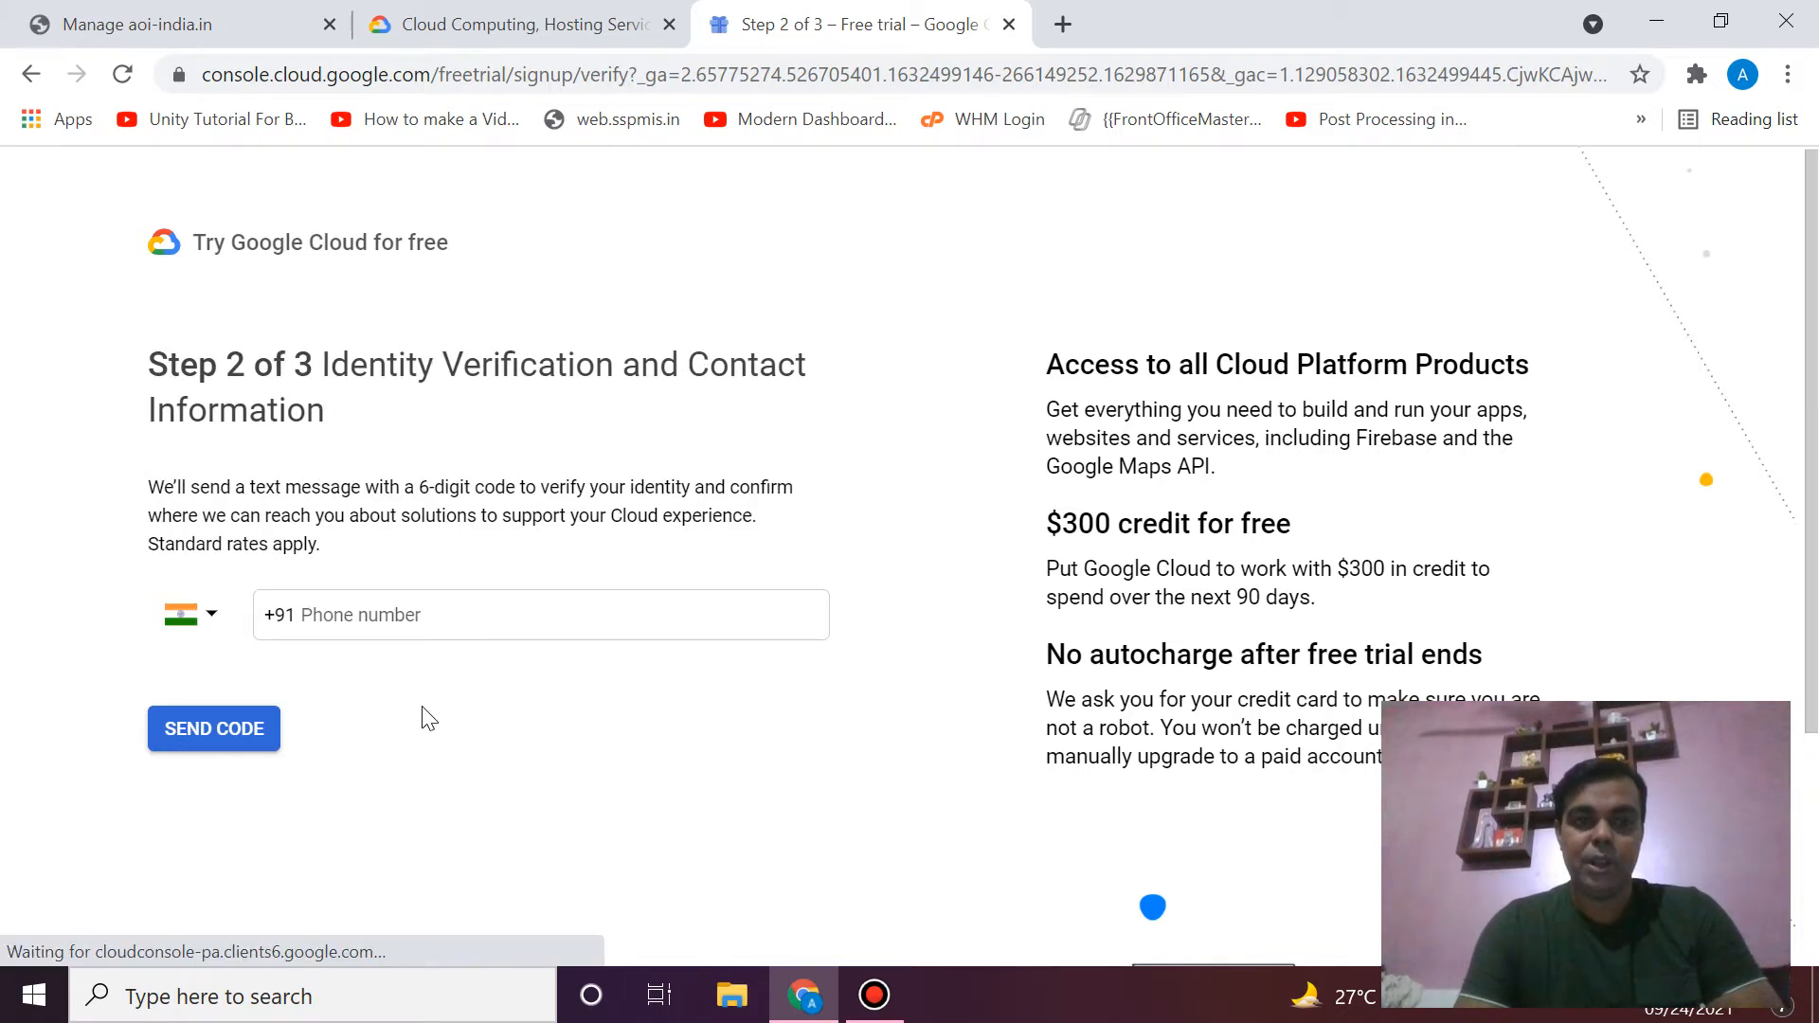
left_click(473, 621)
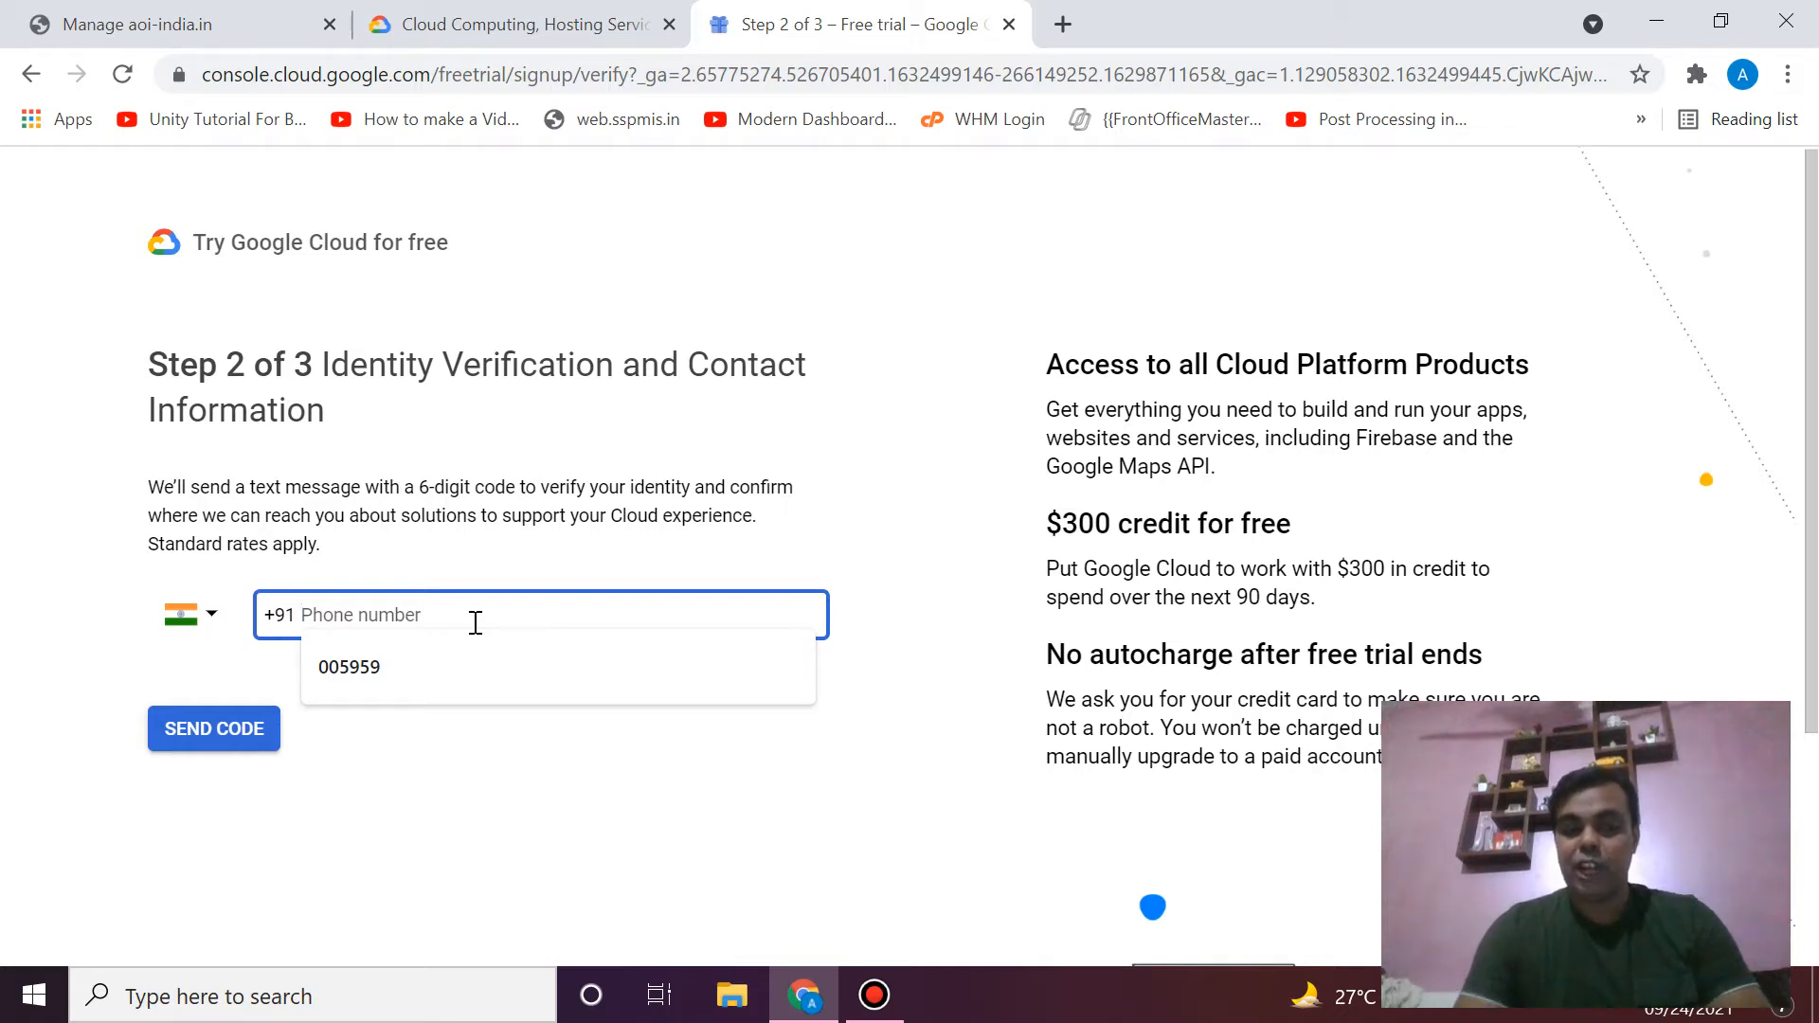
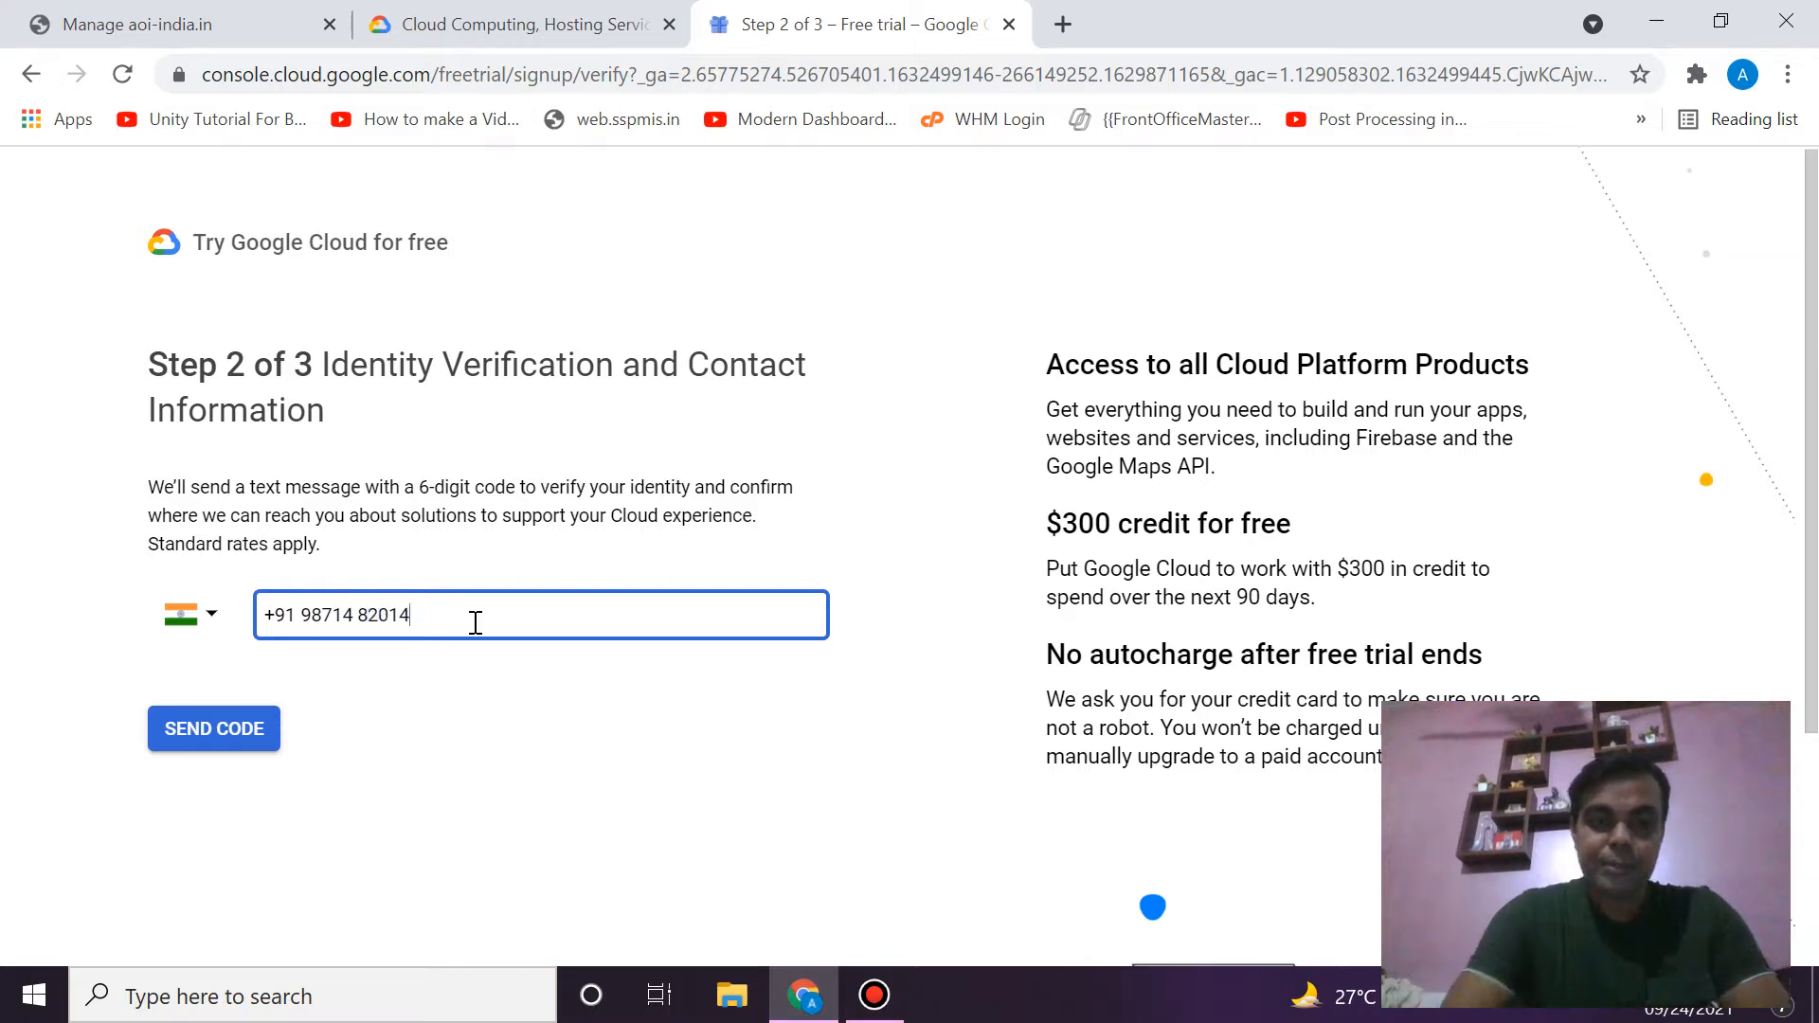
left_click(248, 737)
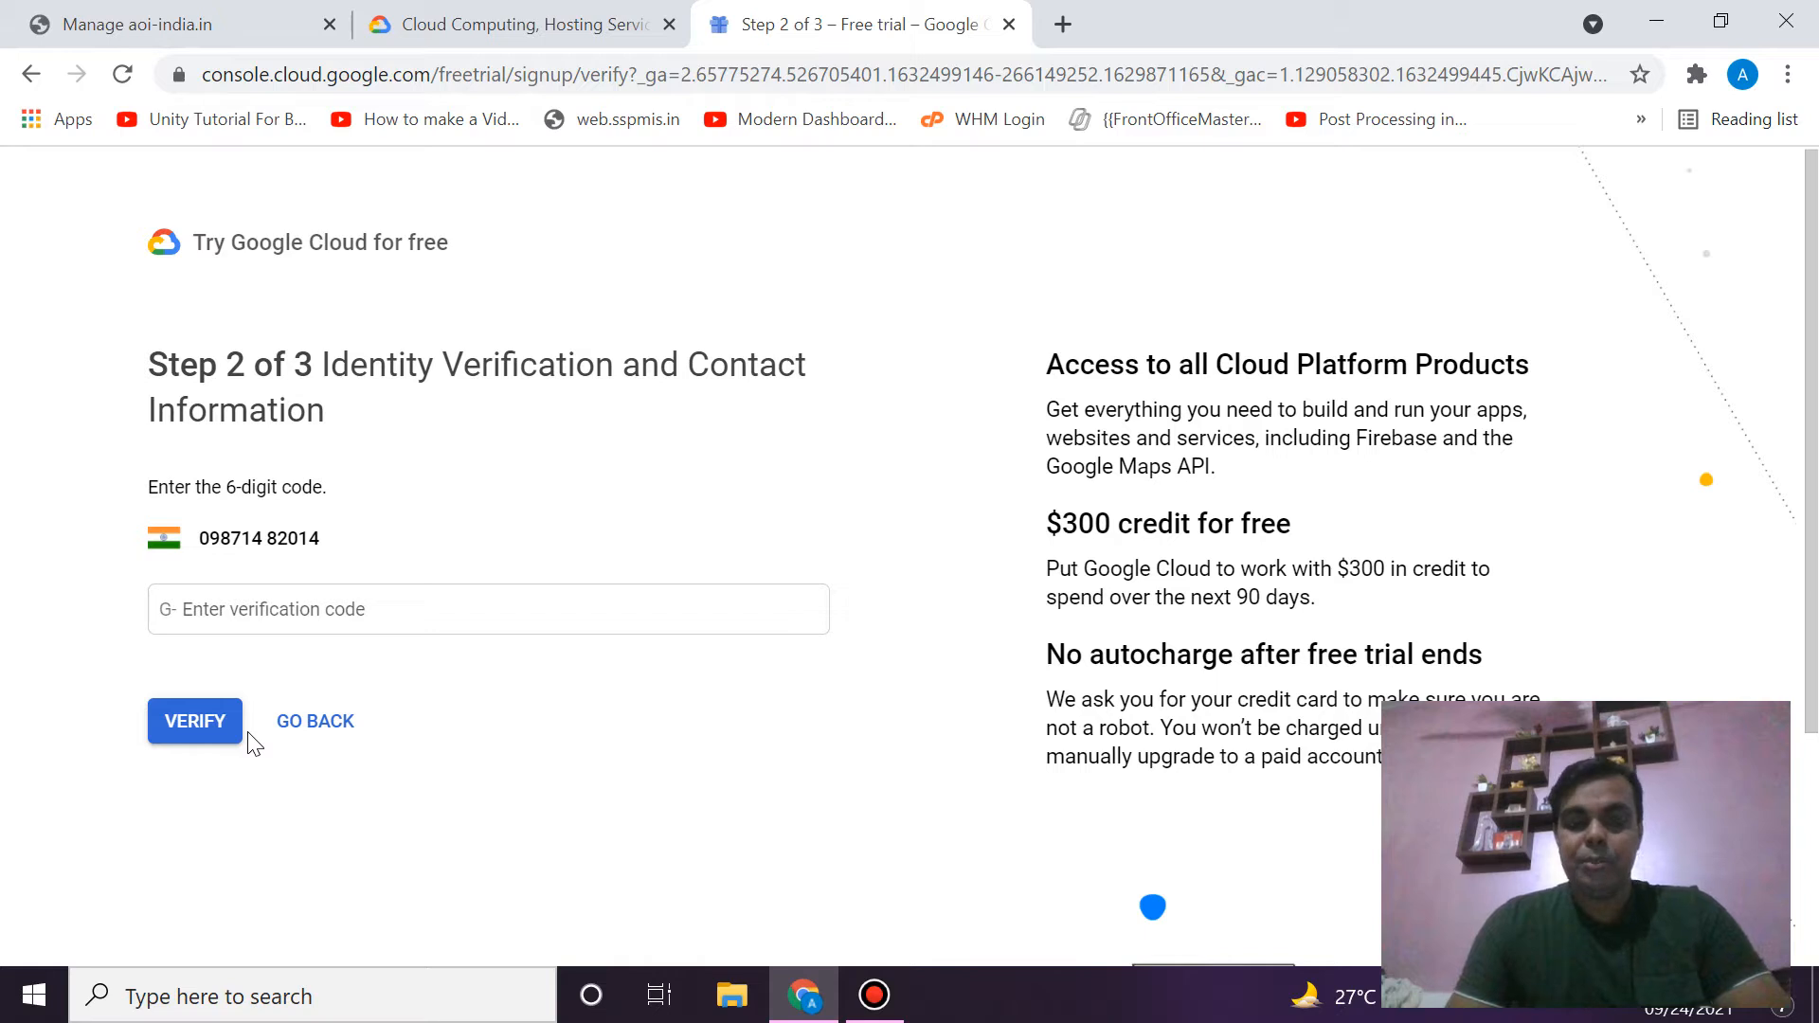
- Enter the received verification code and verify the phone number
left_click(366, 621)
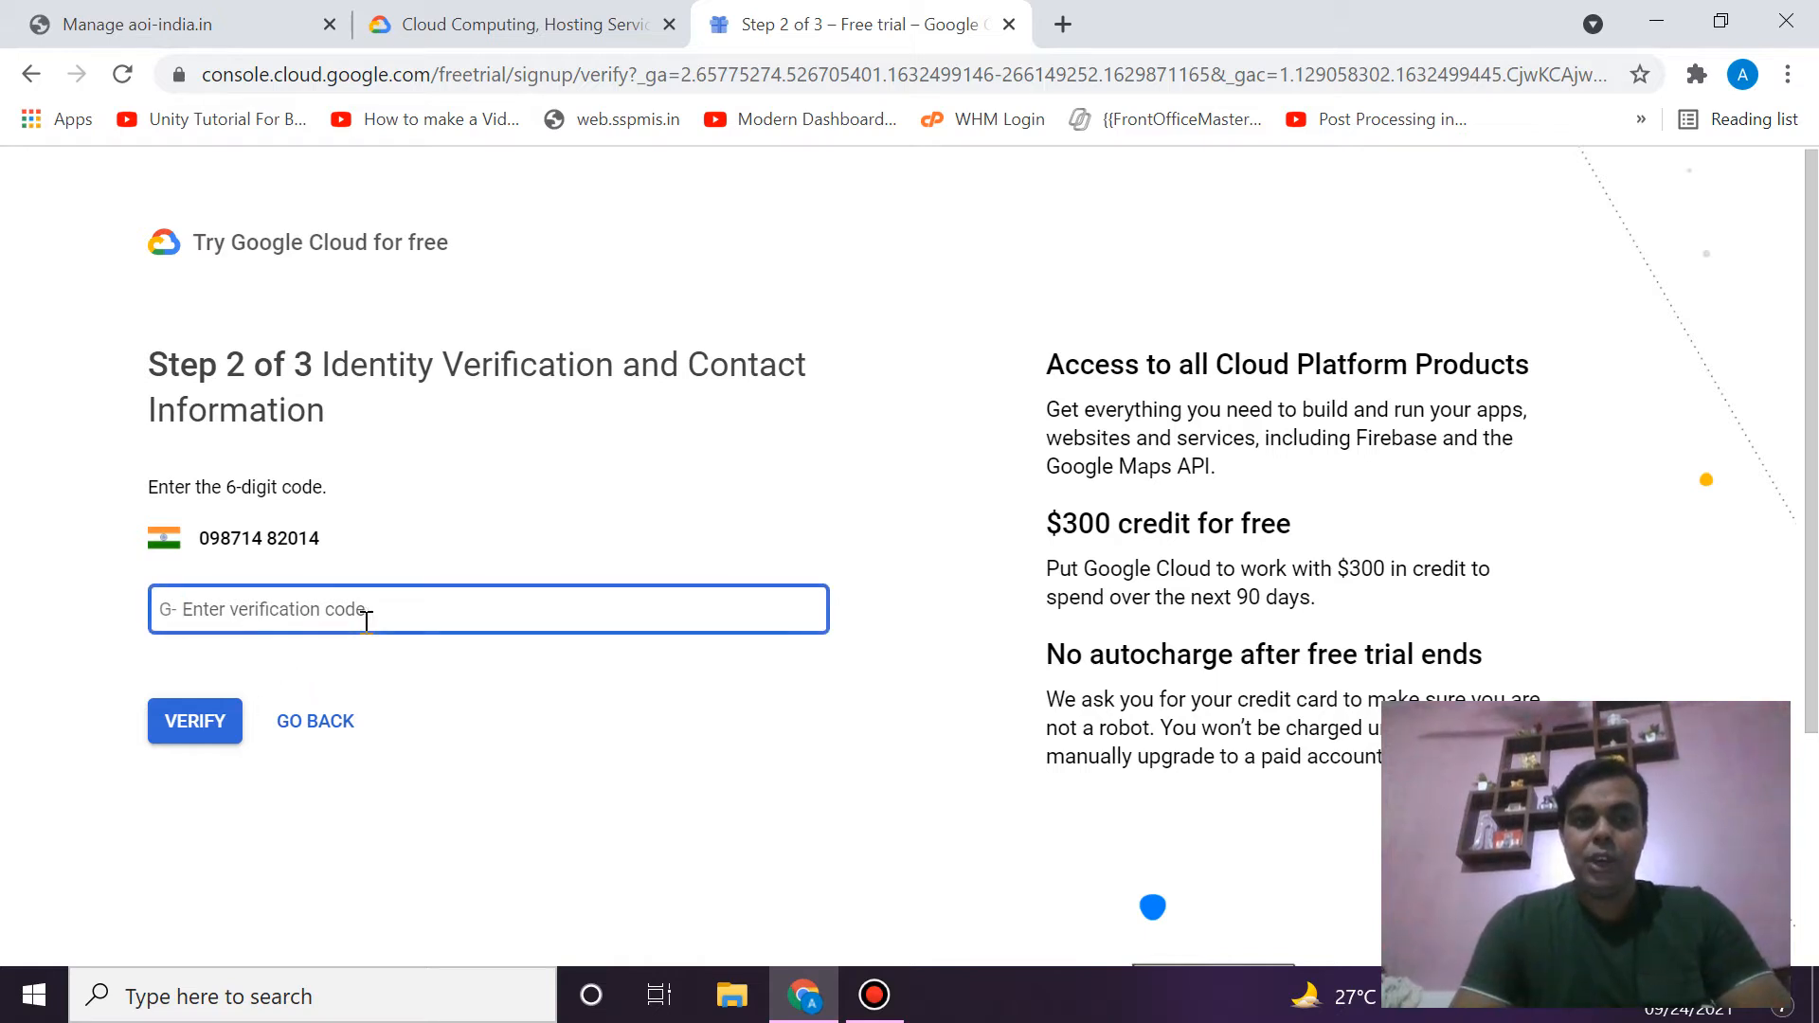
left_click(890, 1006)
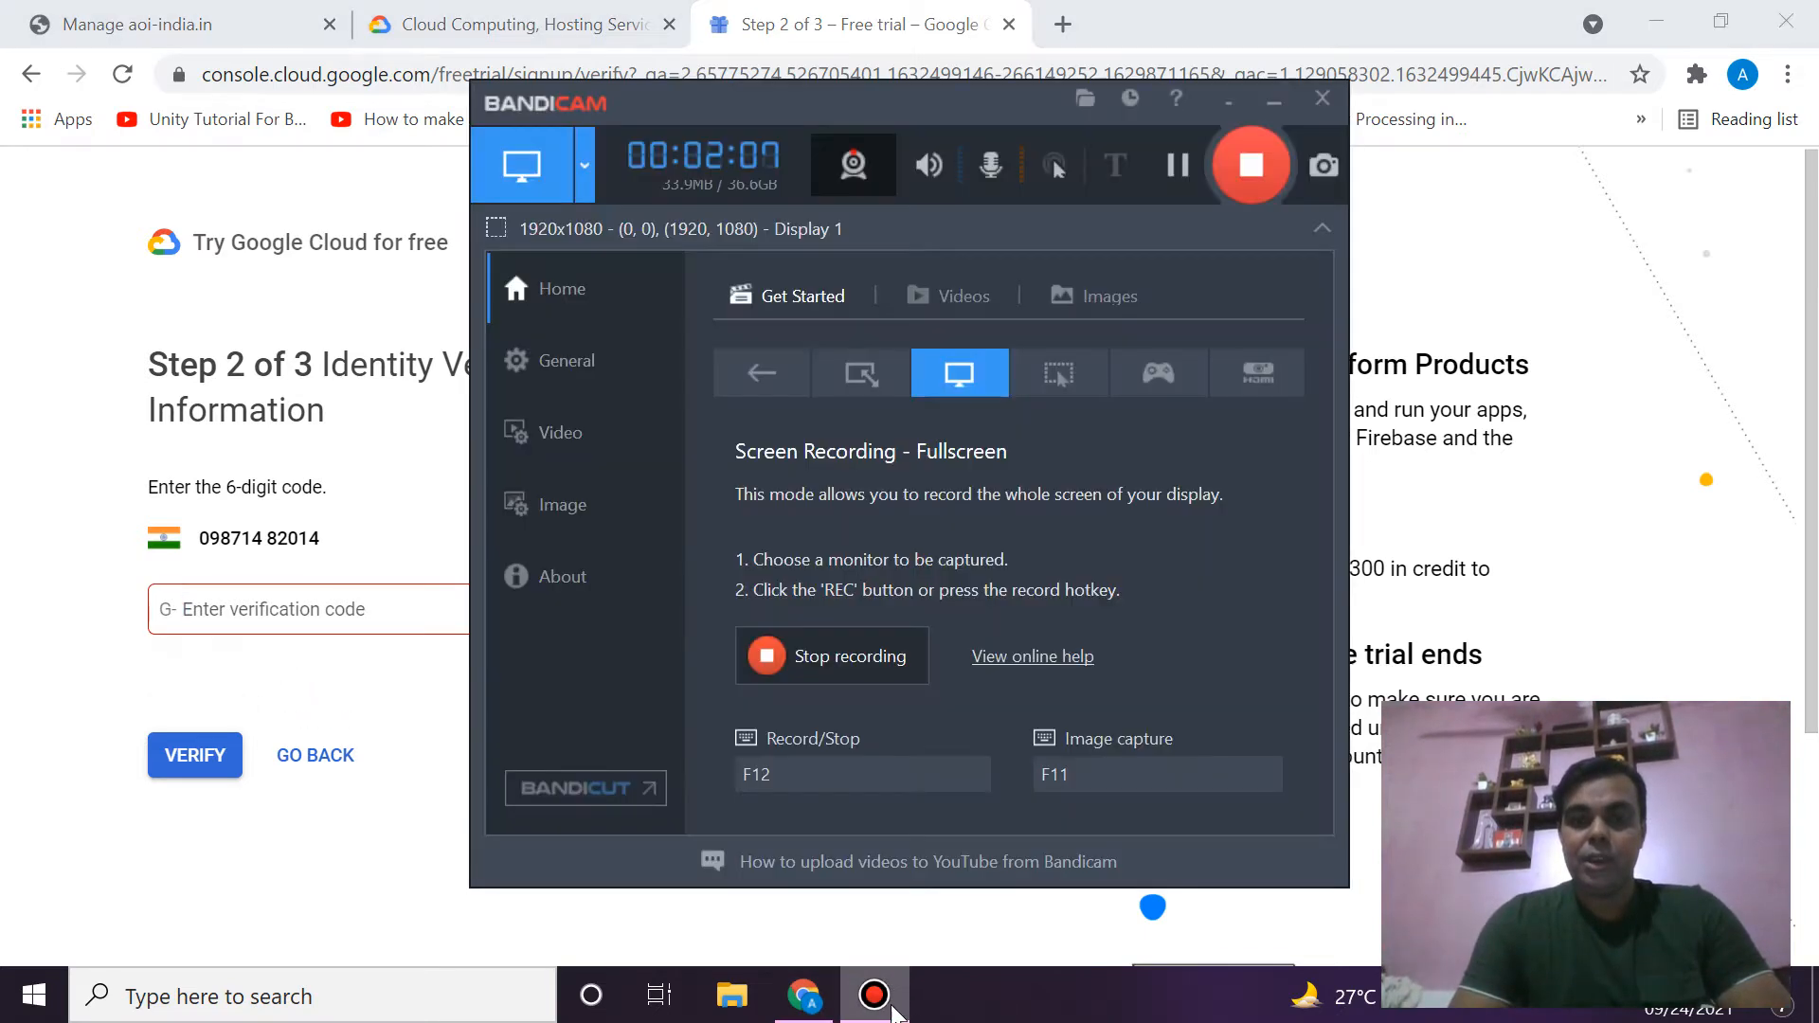
left_click(1188, 173)
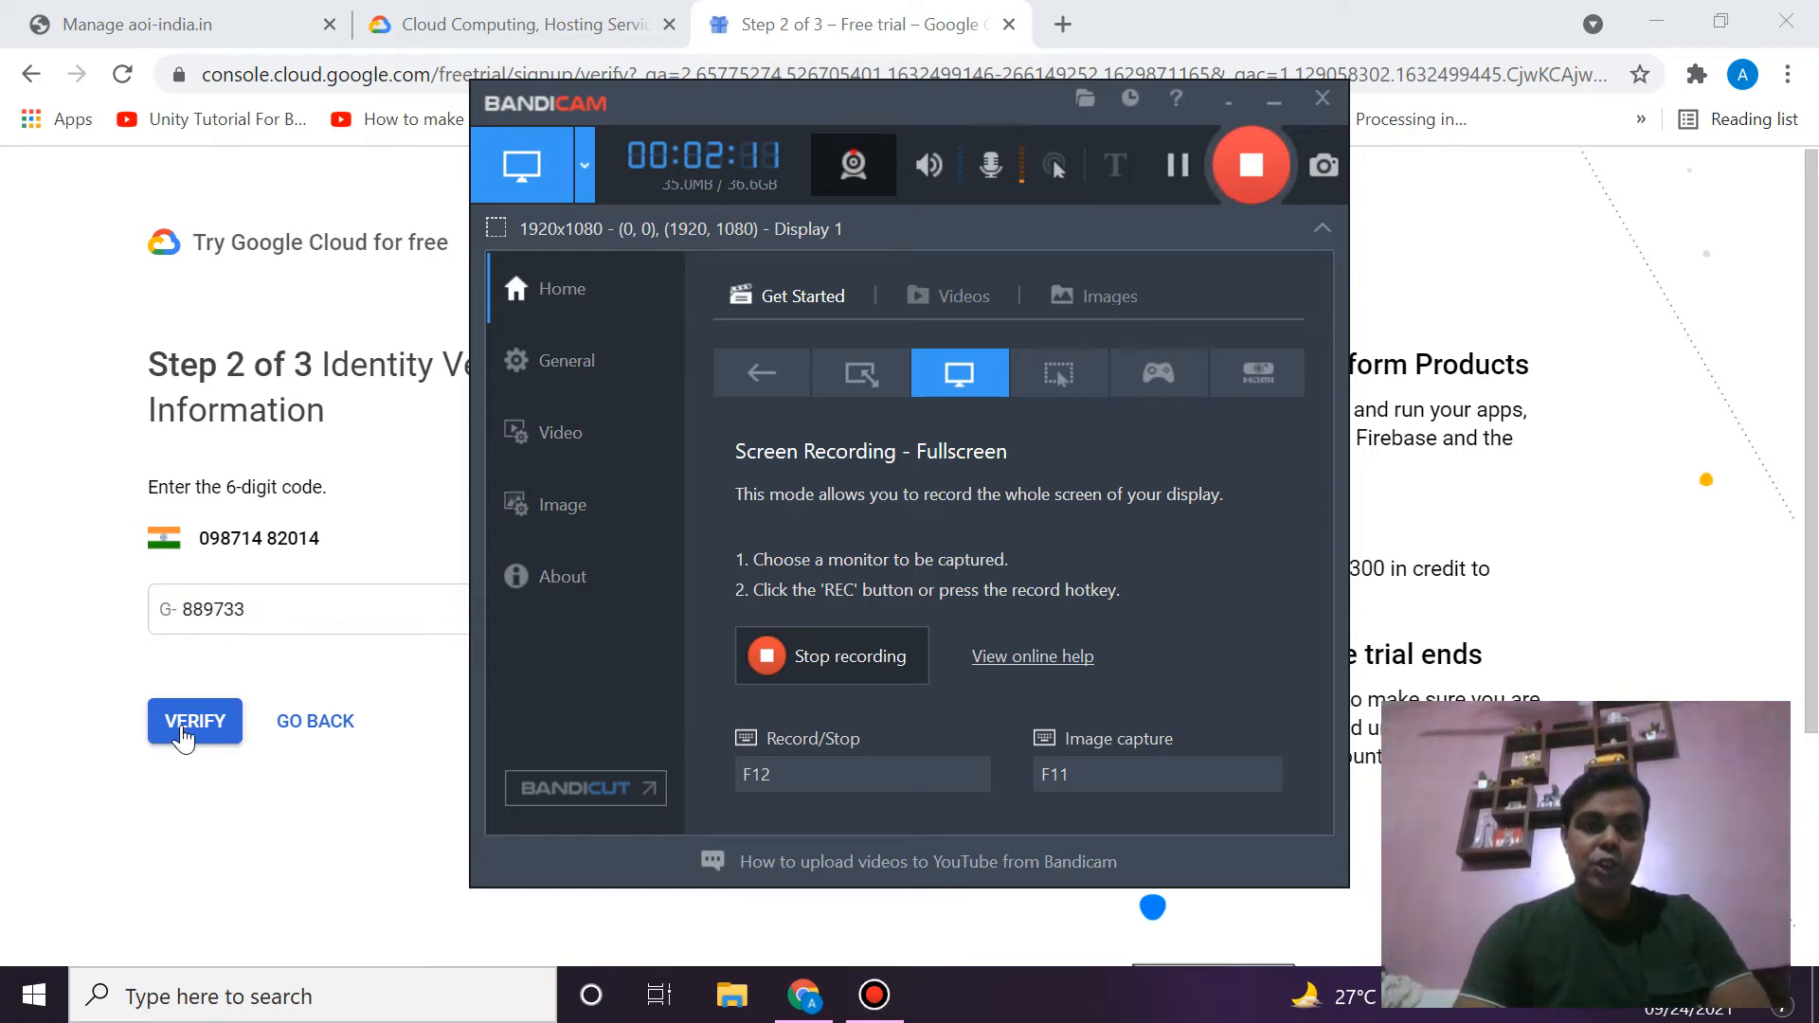
left_click(183, 734)
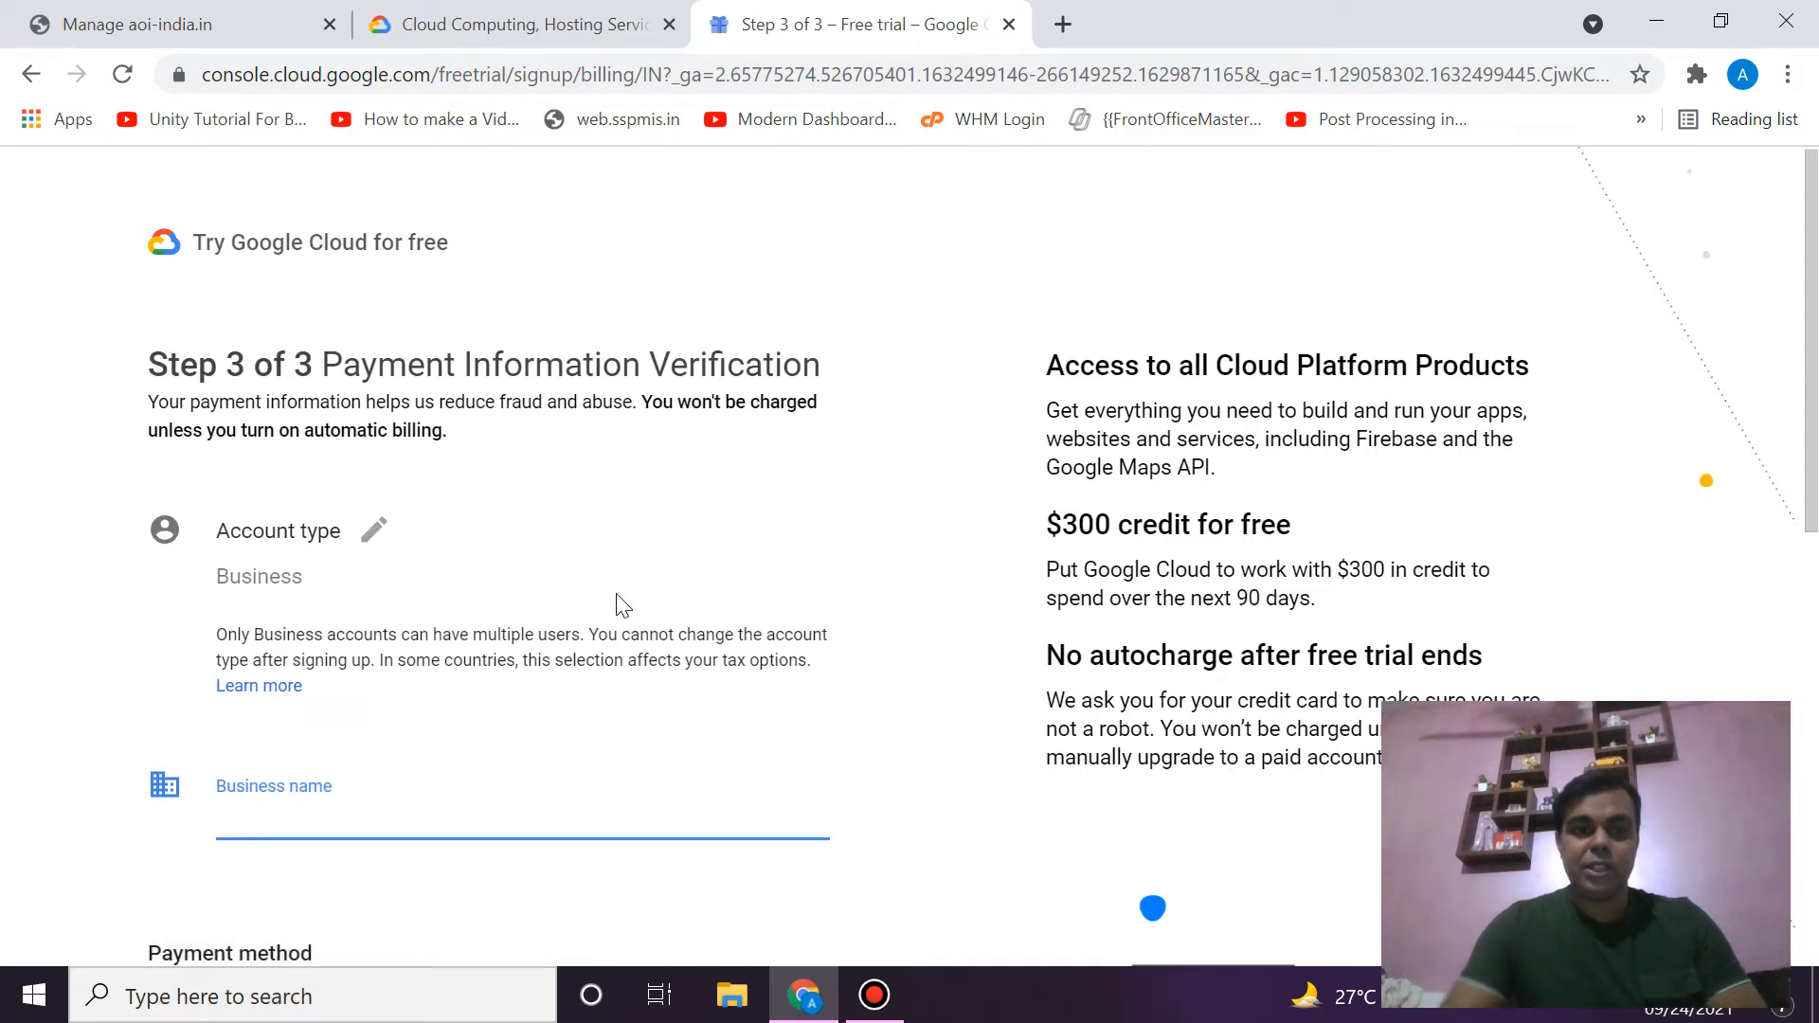
- Enter business name 'Nescant' on the billing form, then leave it for the My First Project dashboard
scroll(616, 606, "down", 2)
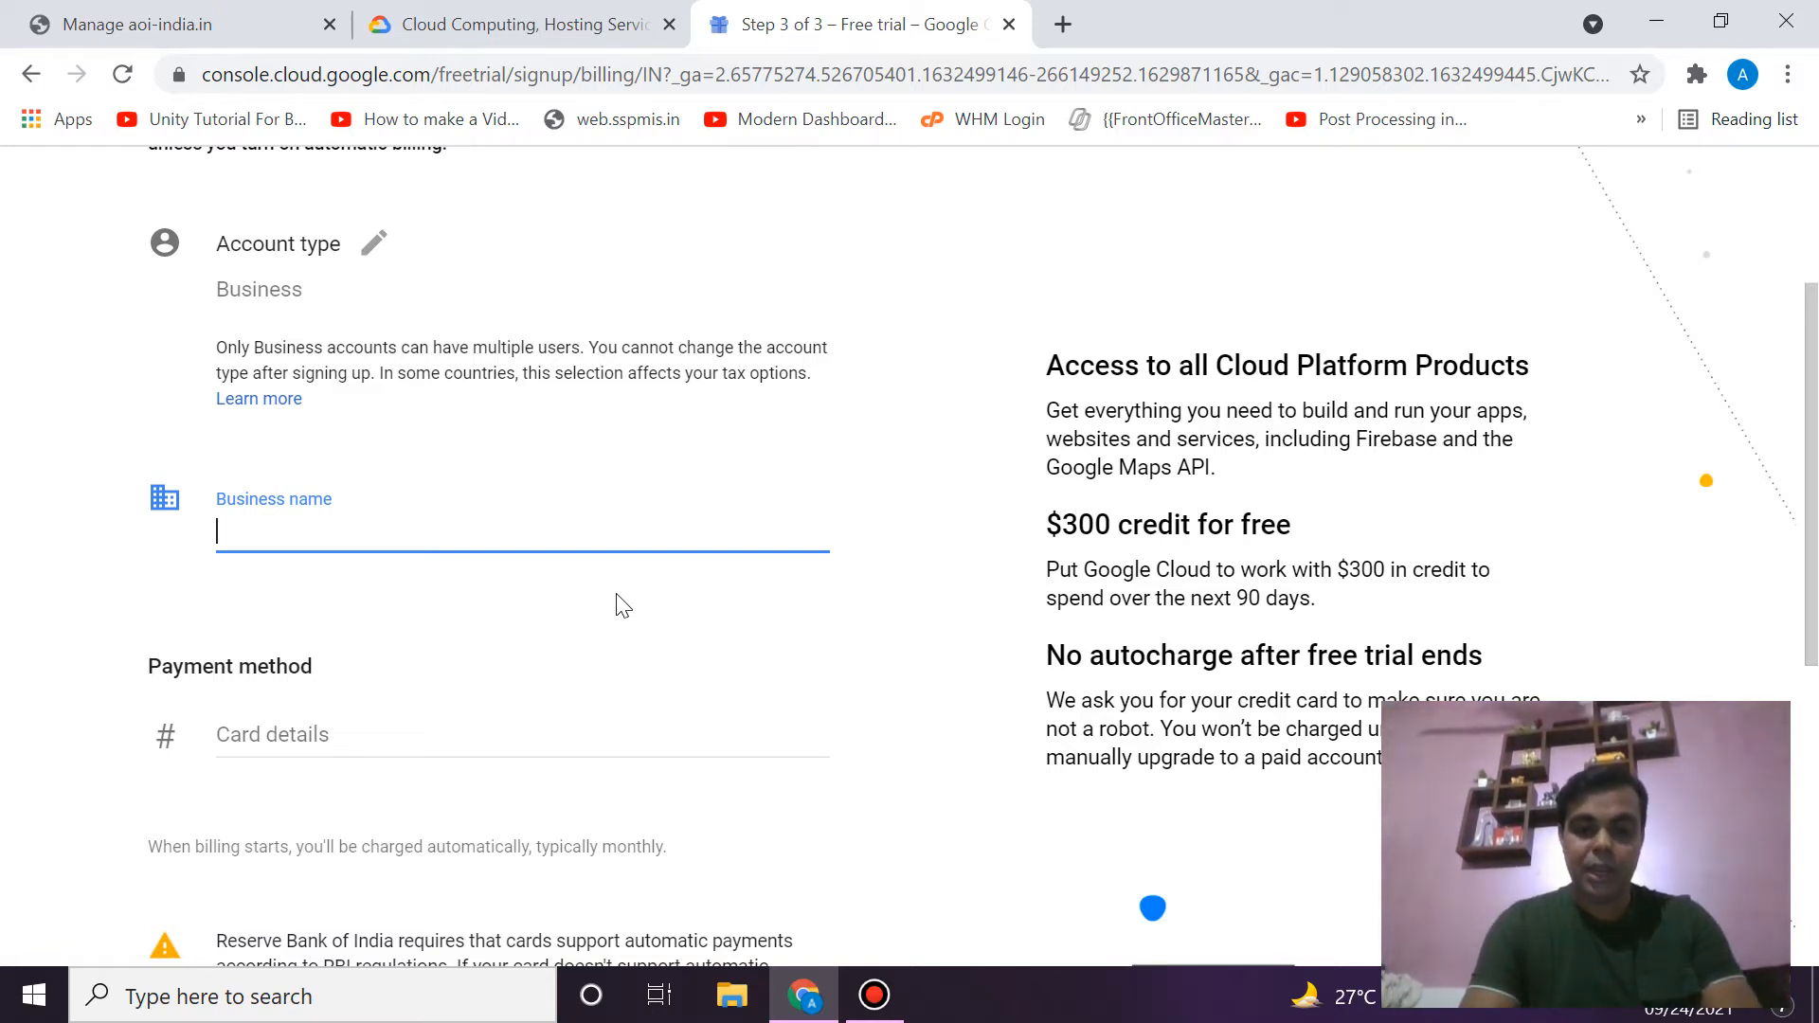
type("Nescant")
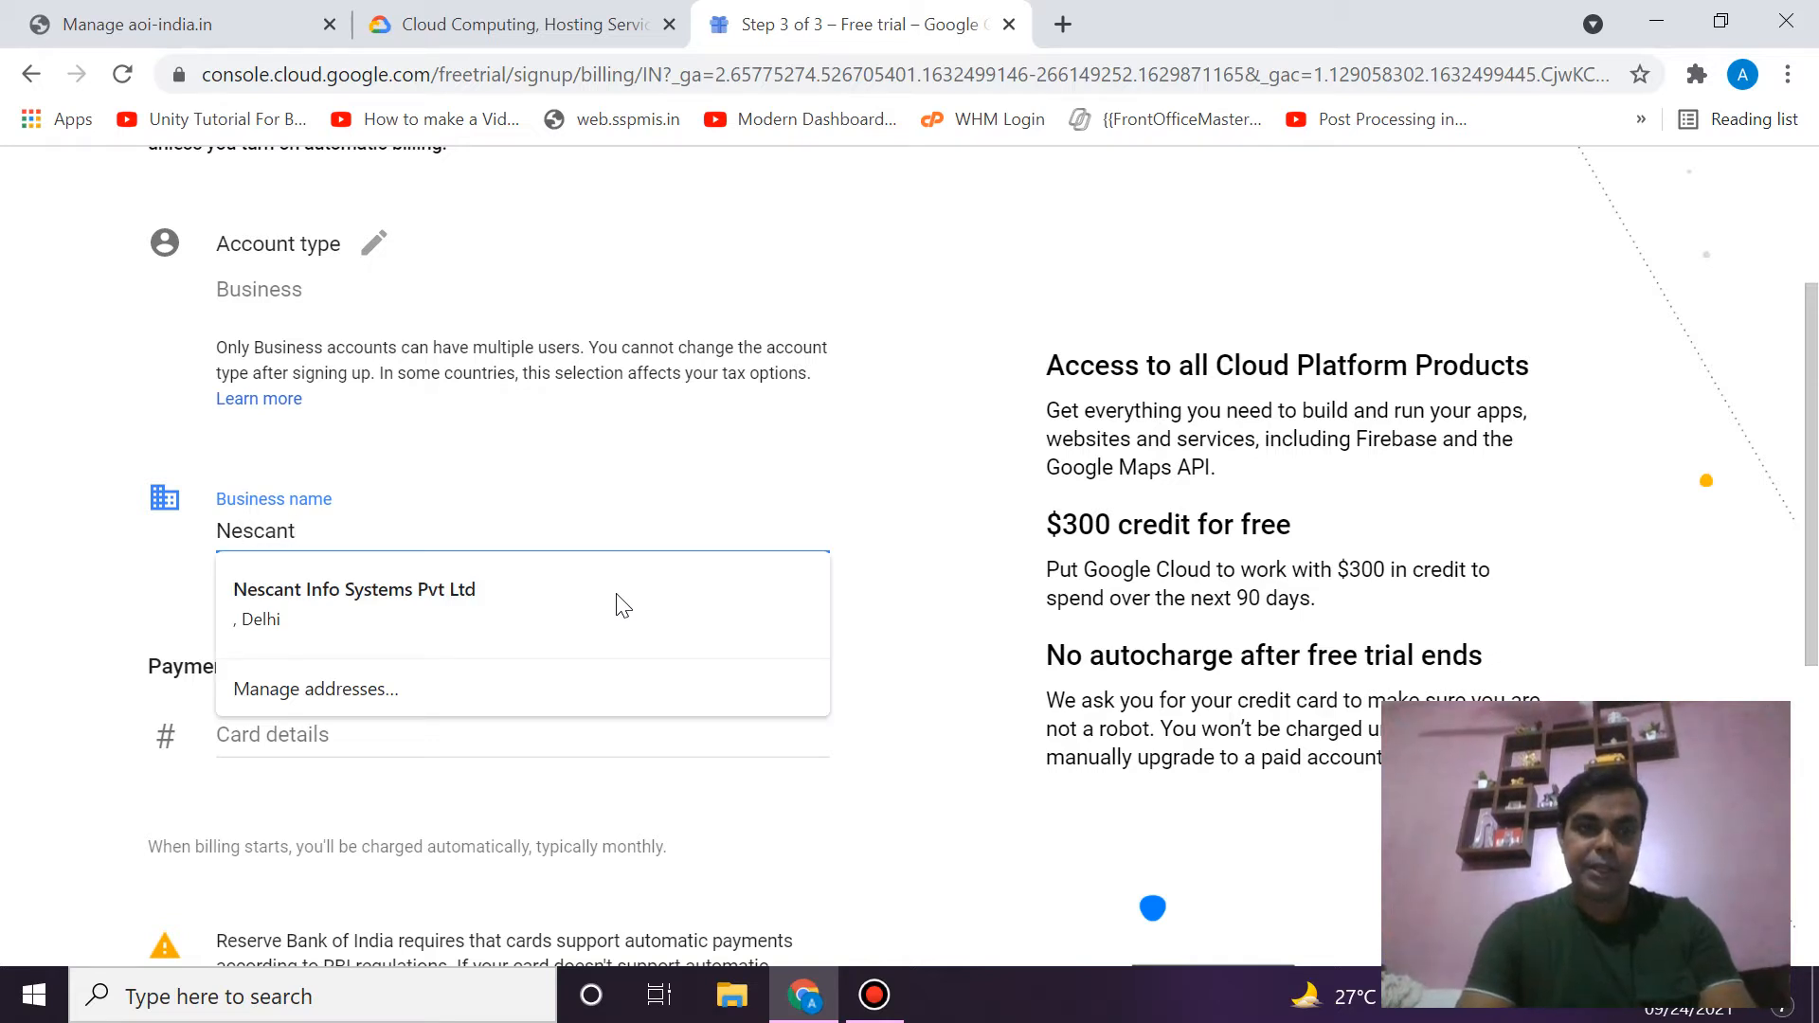
left_click(929, 499)
scroll(680, 536, "down", 2)
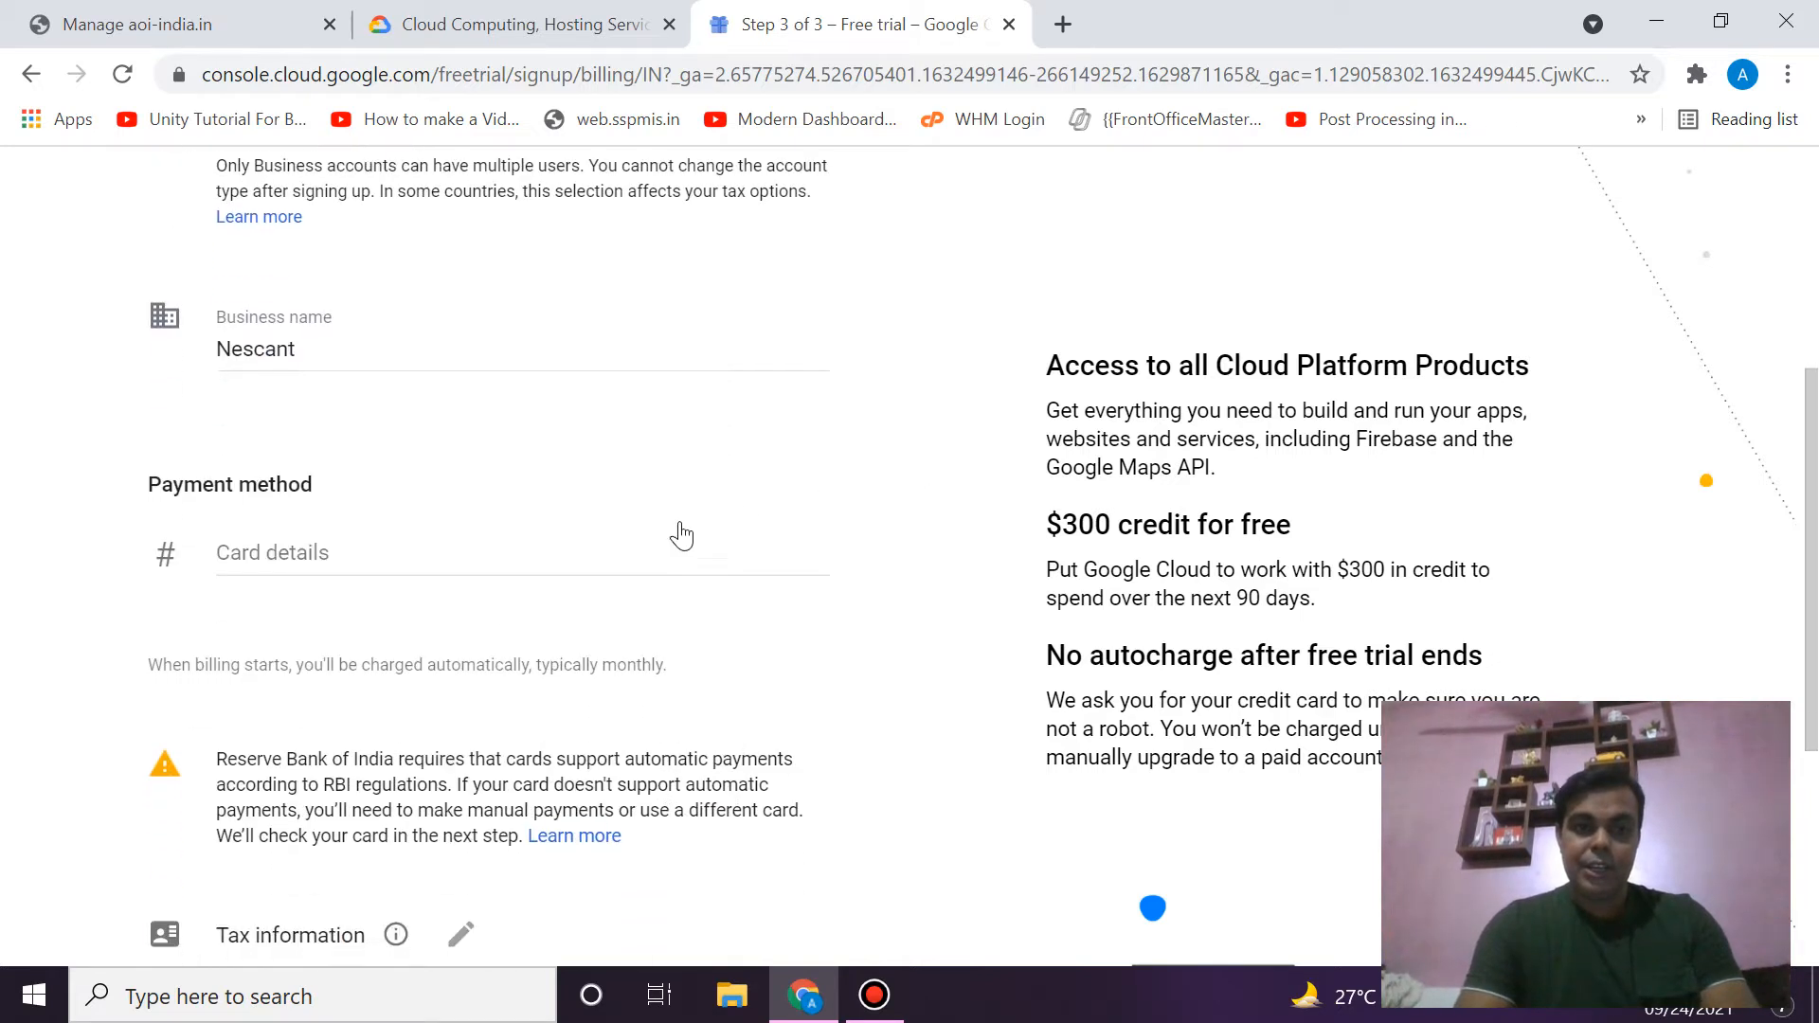
left_click(517, 563)
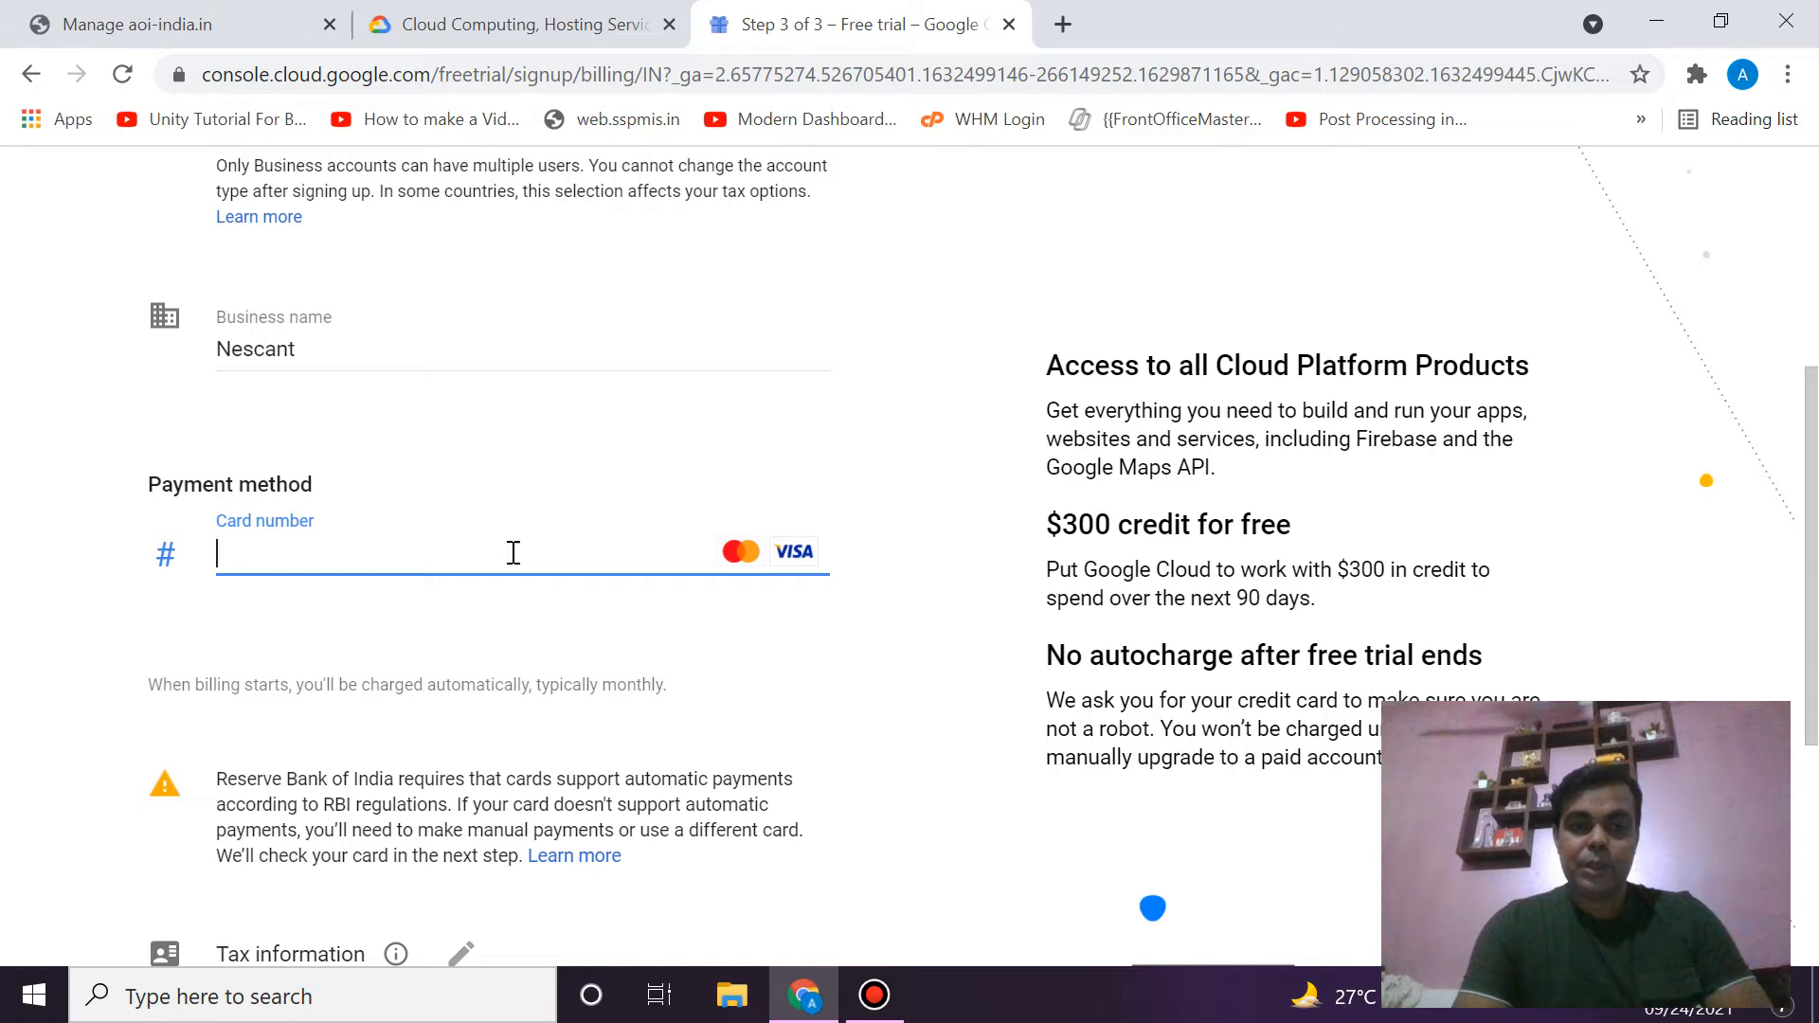
scroll(603, 539, "down", 3)
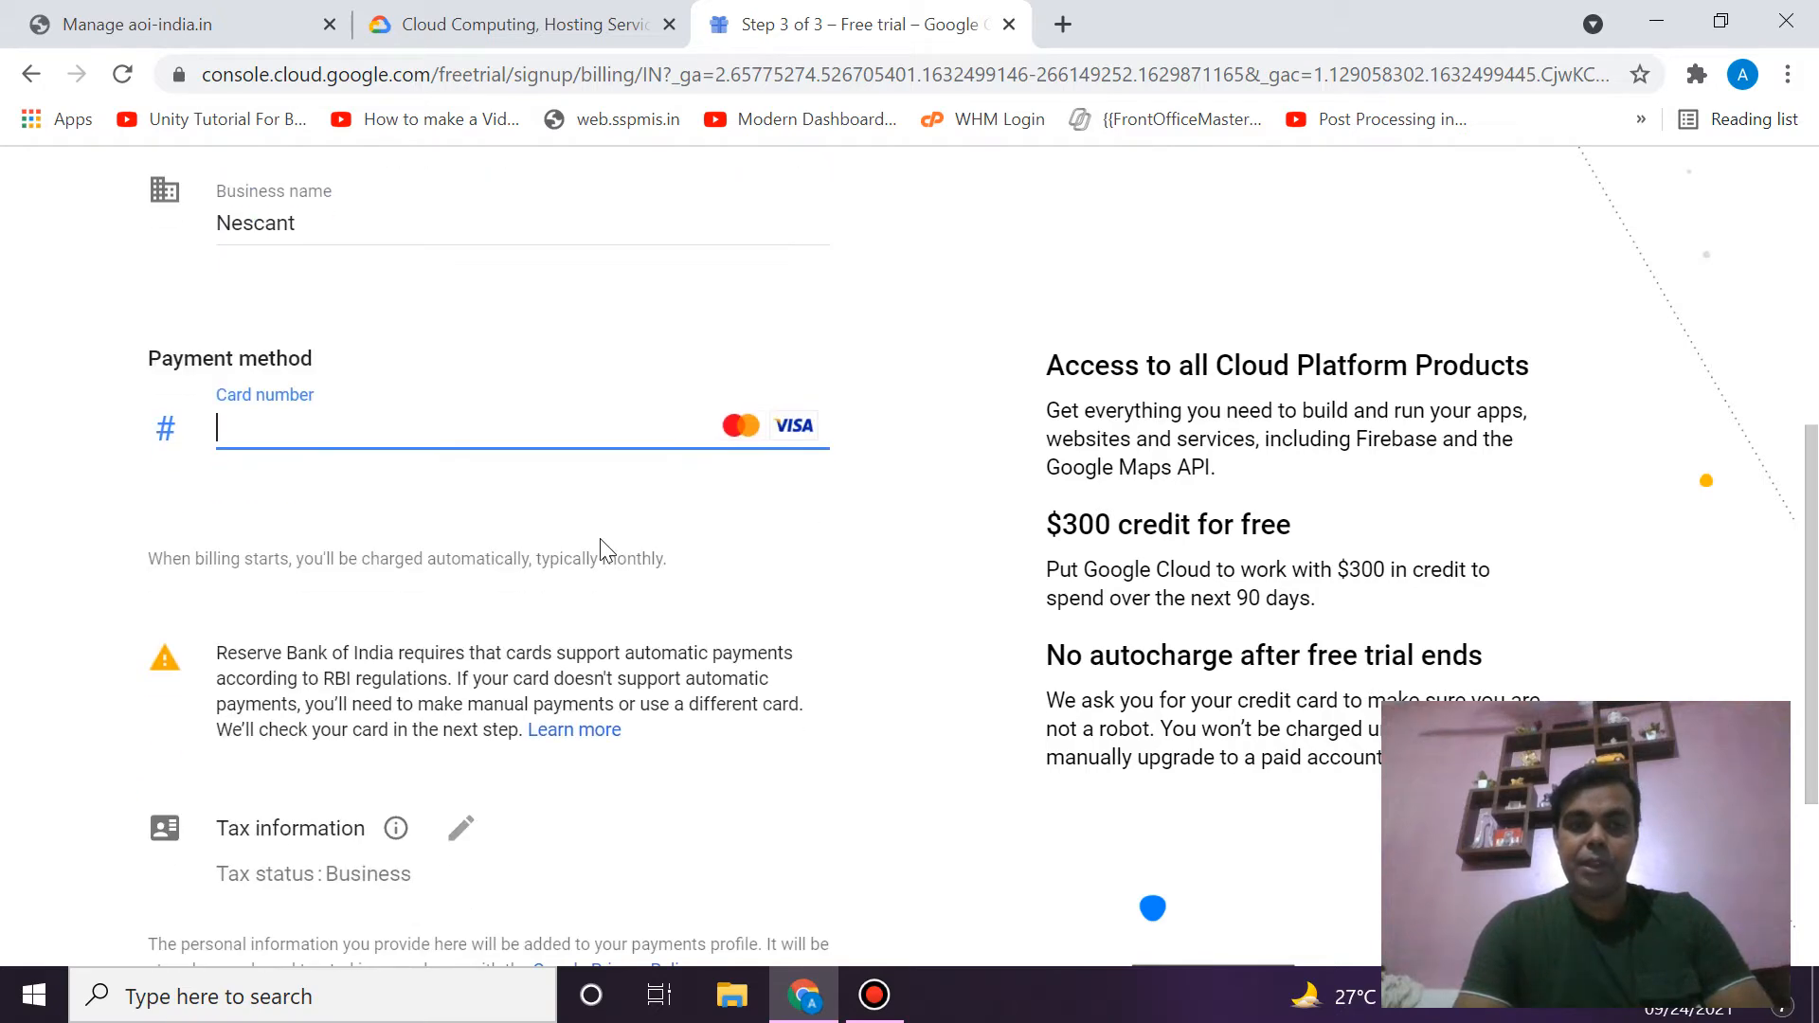
left_click(874, 995)
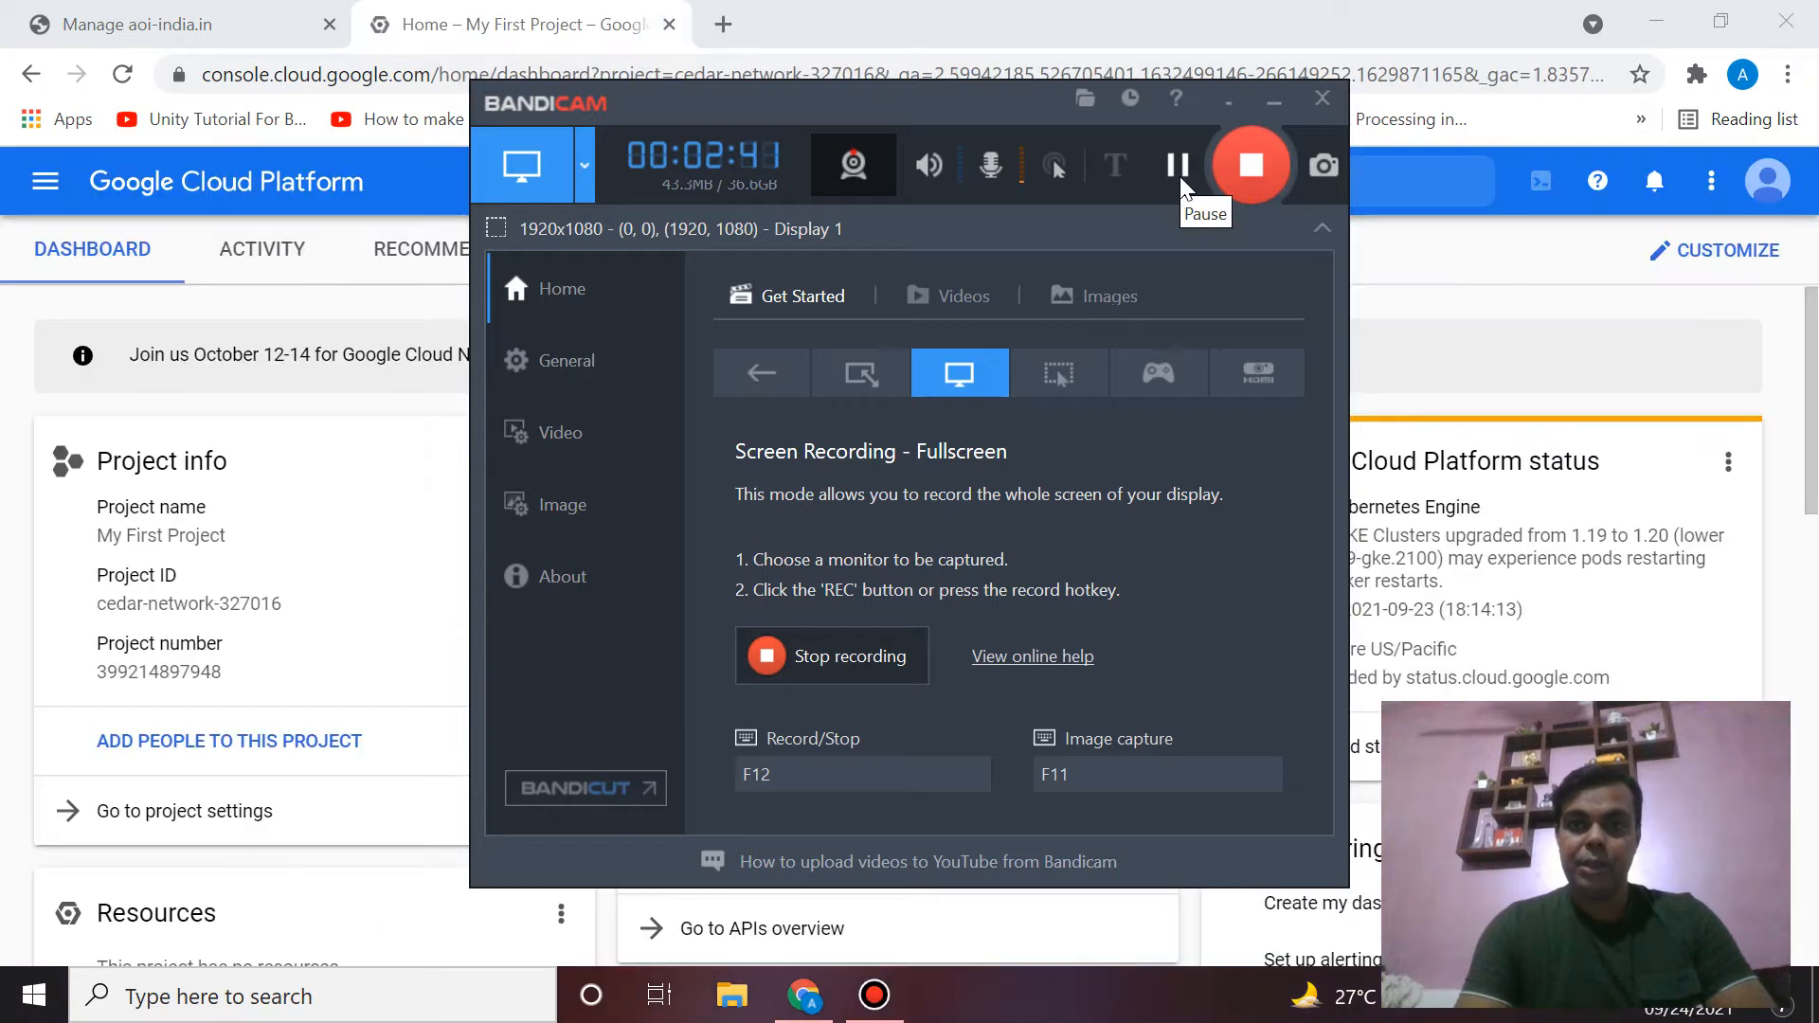
left_click(1275, 101)
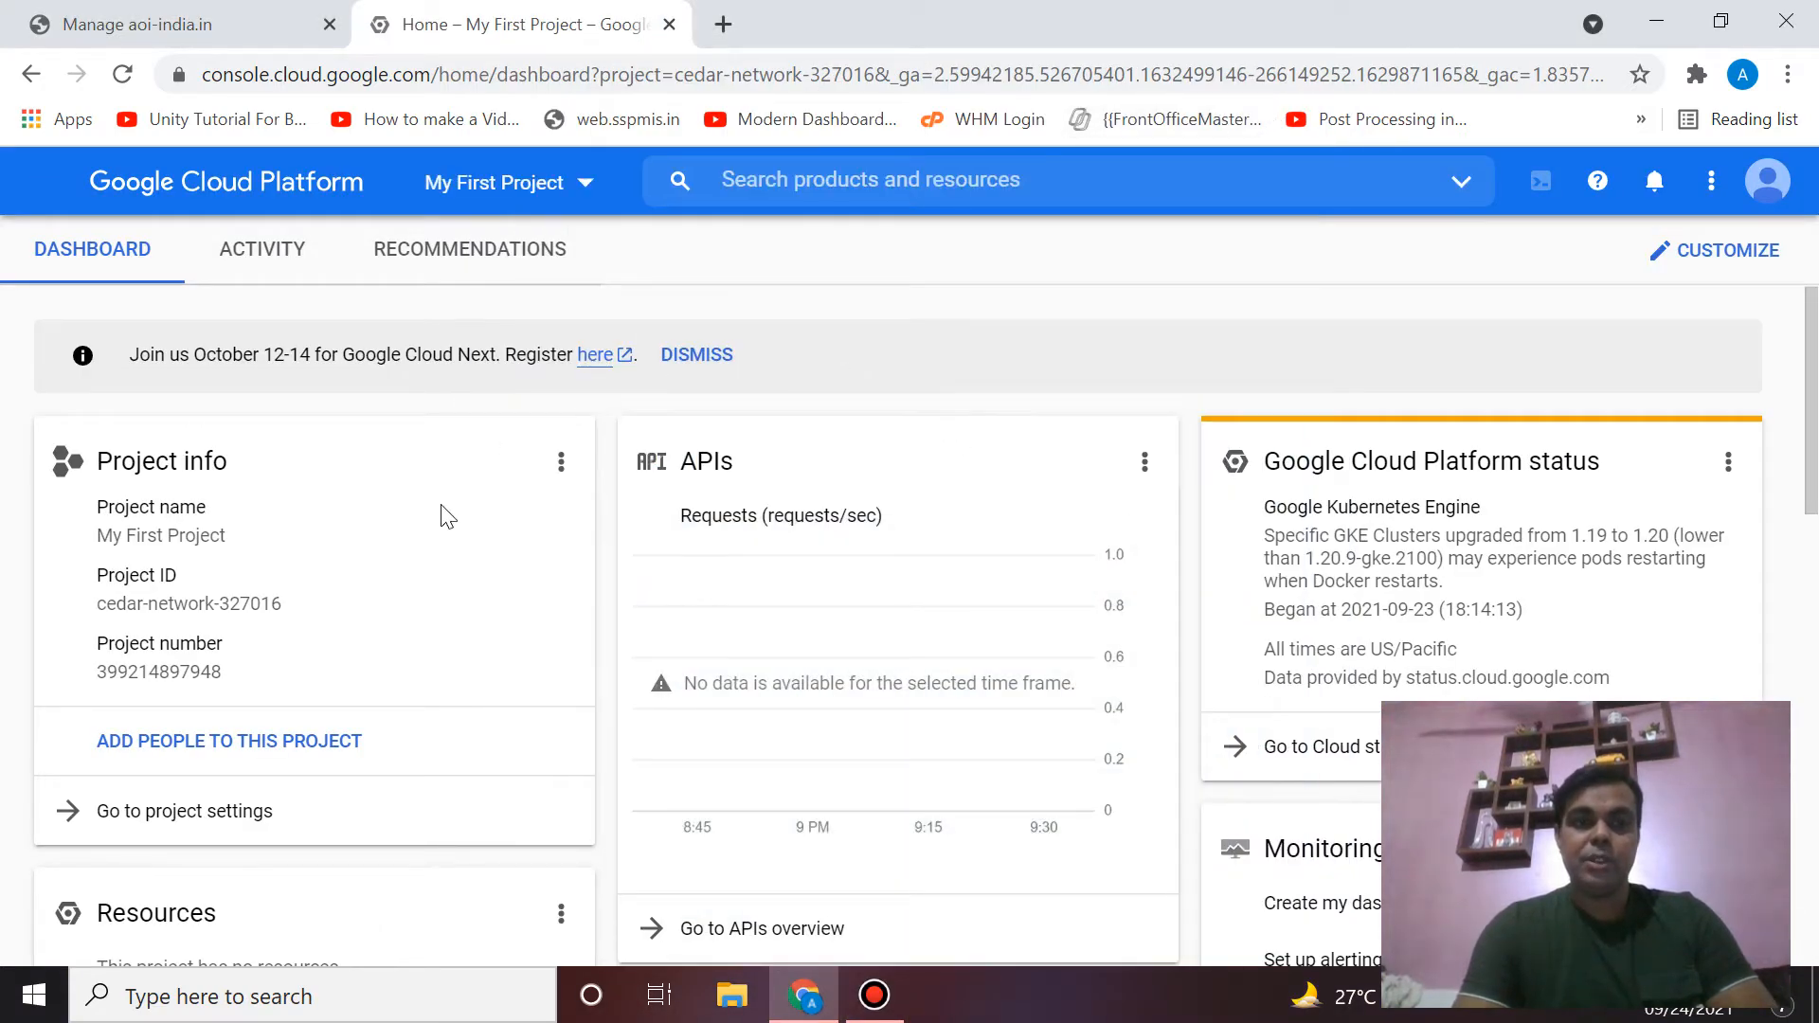
left_click(46, 181)
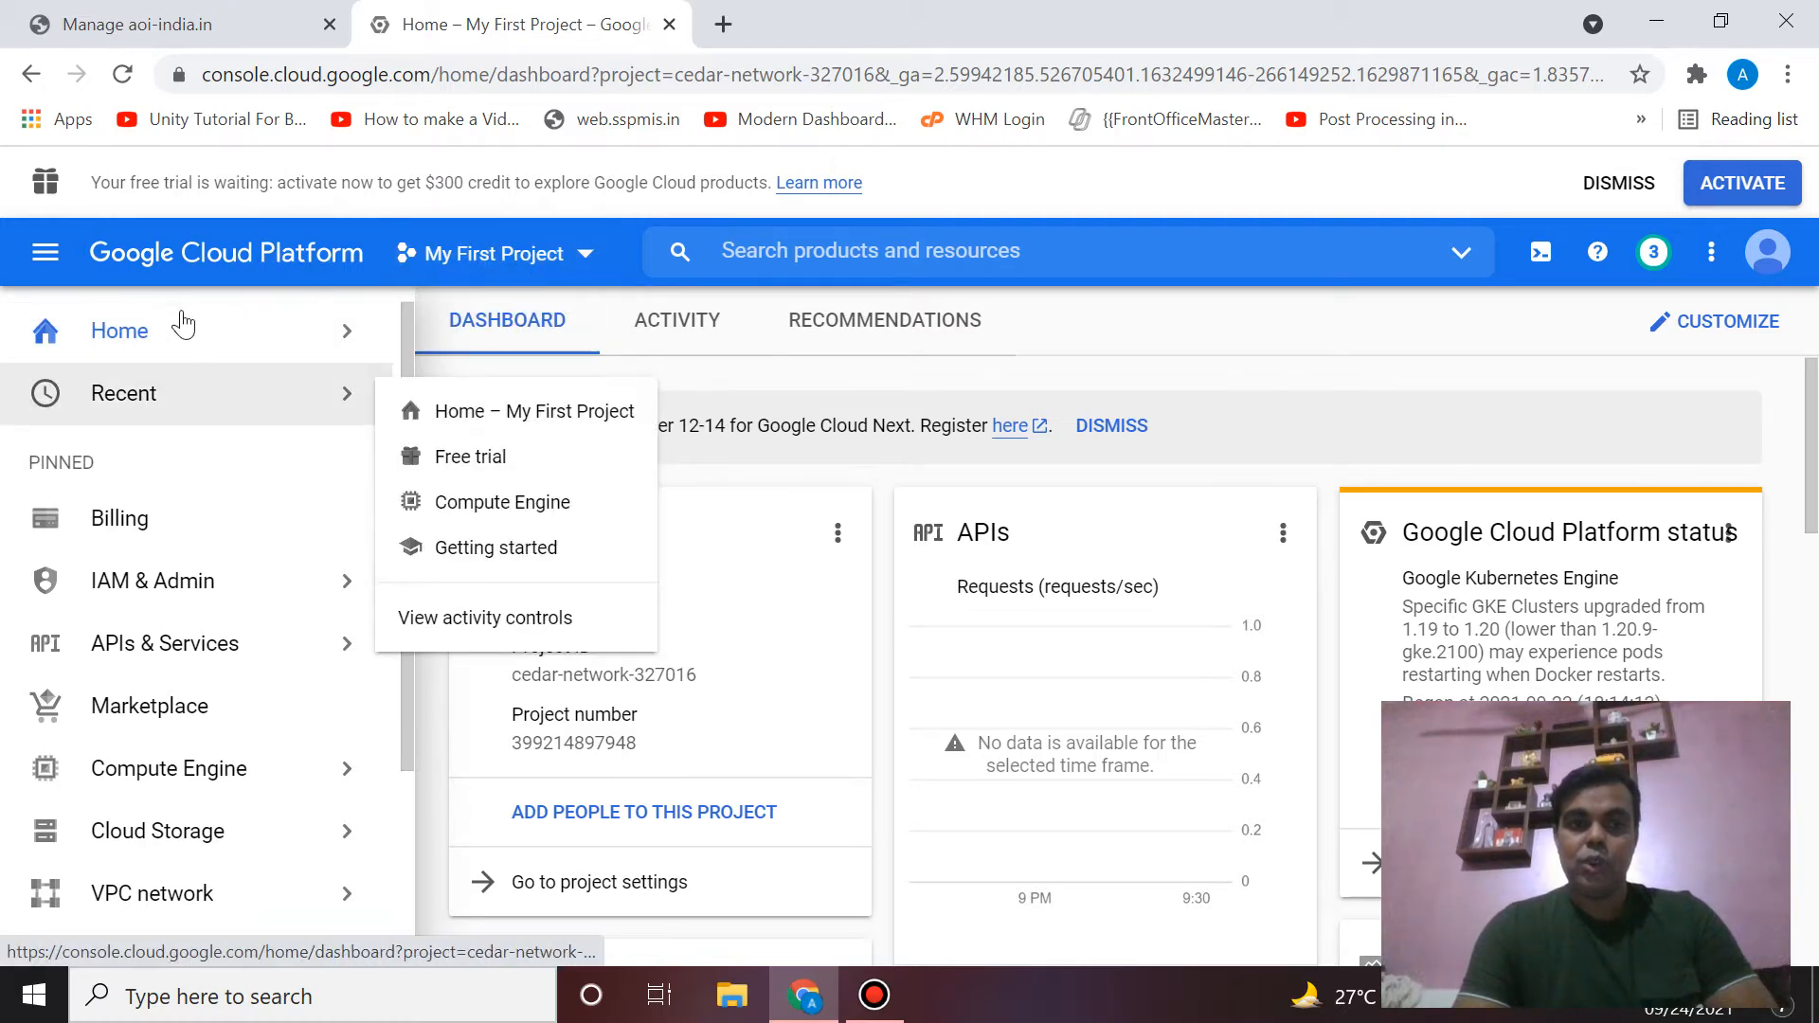
scroll(180, 633, "down", 3)
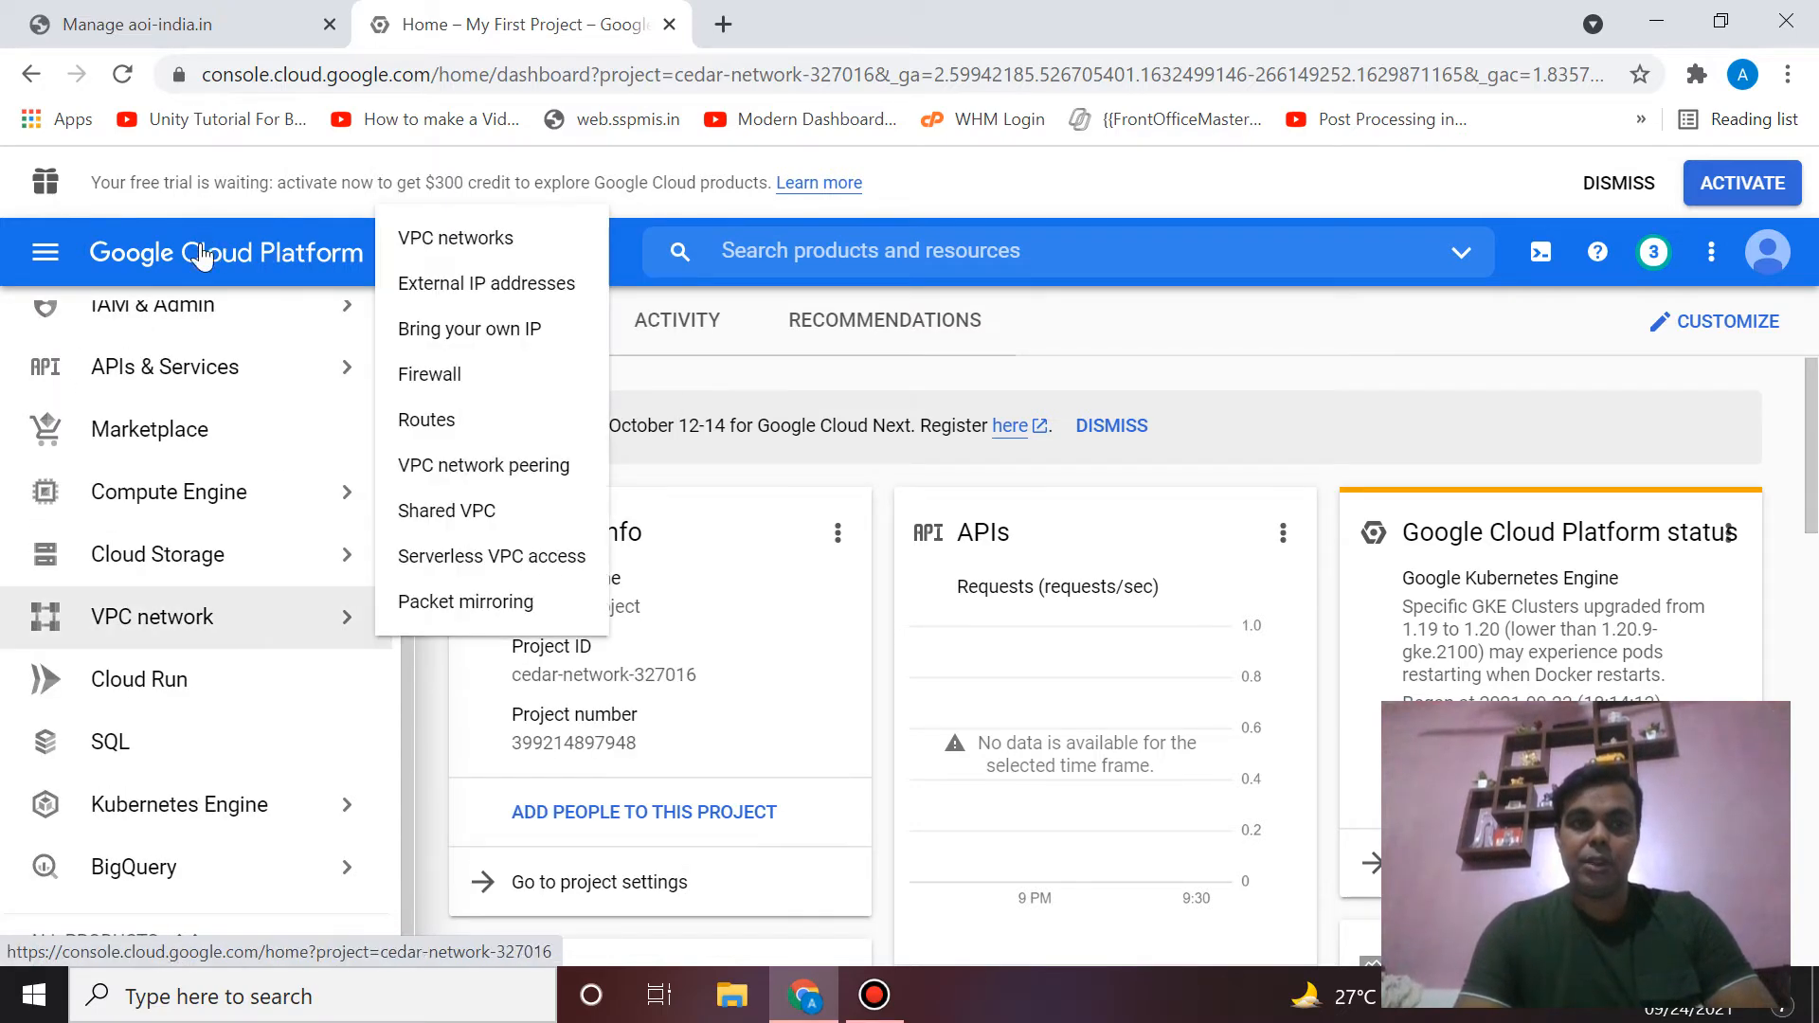
left_click(41, 270)
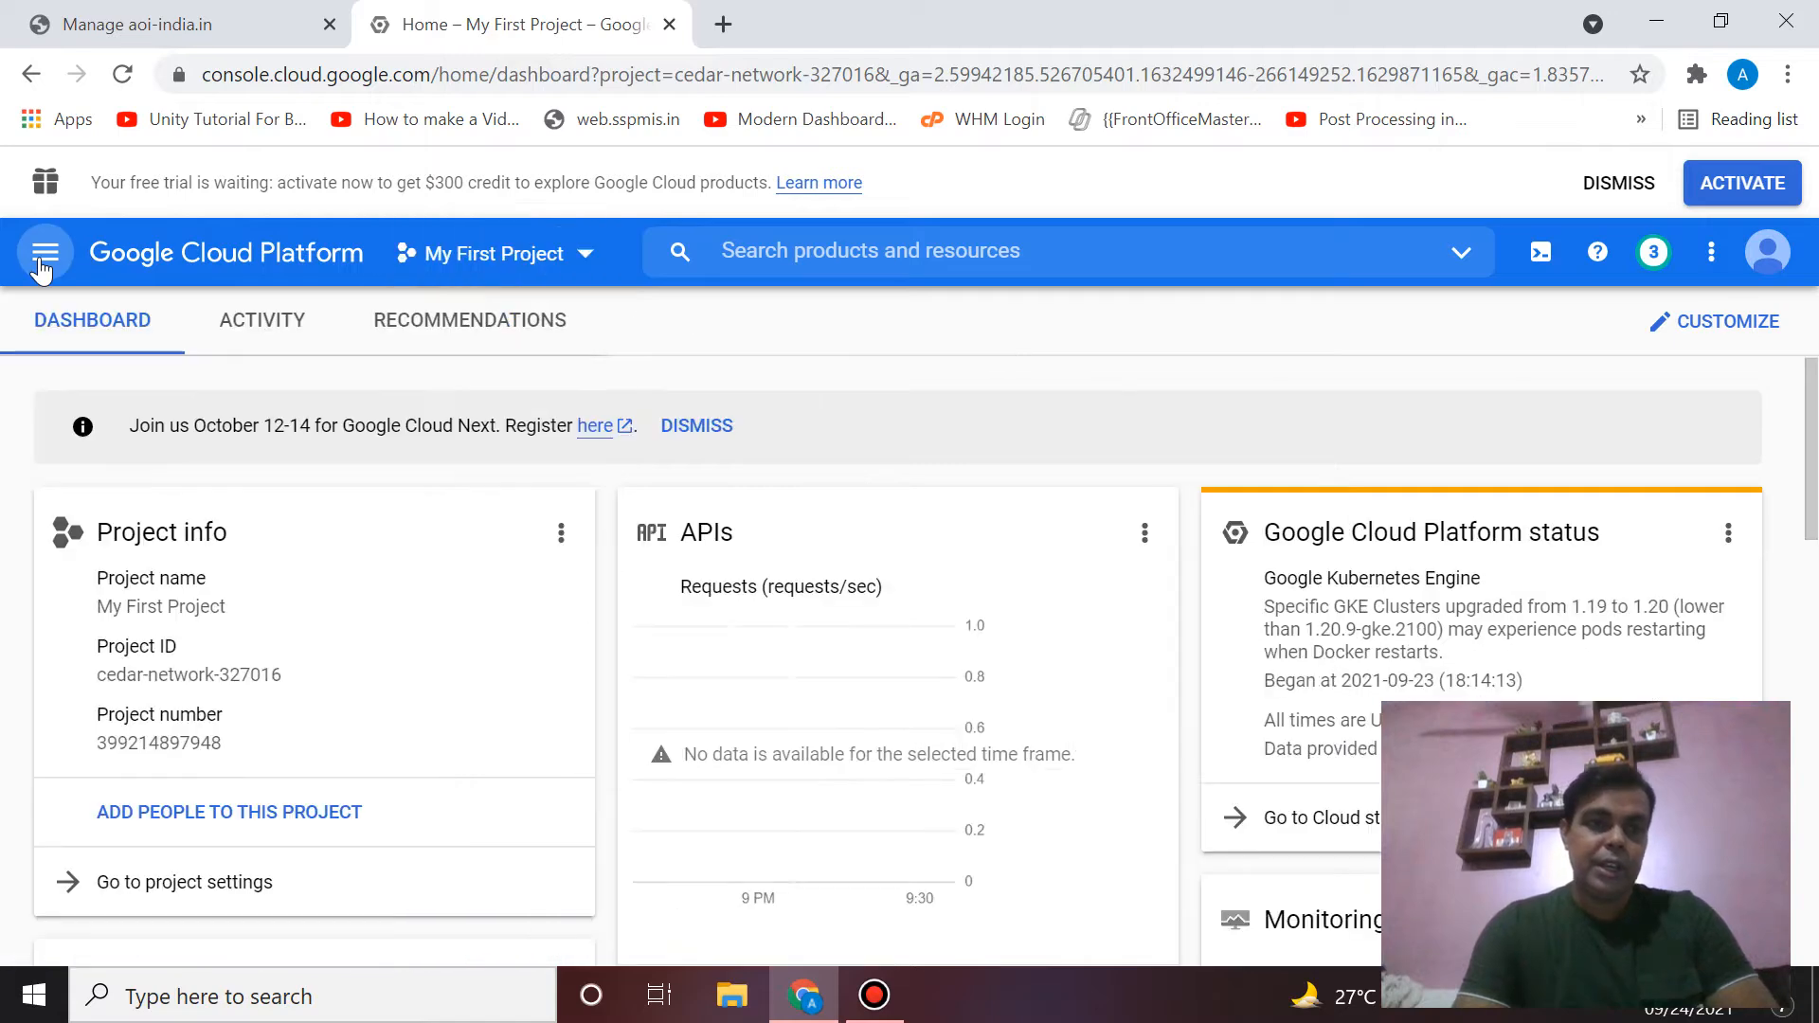
left_click(139, 270)
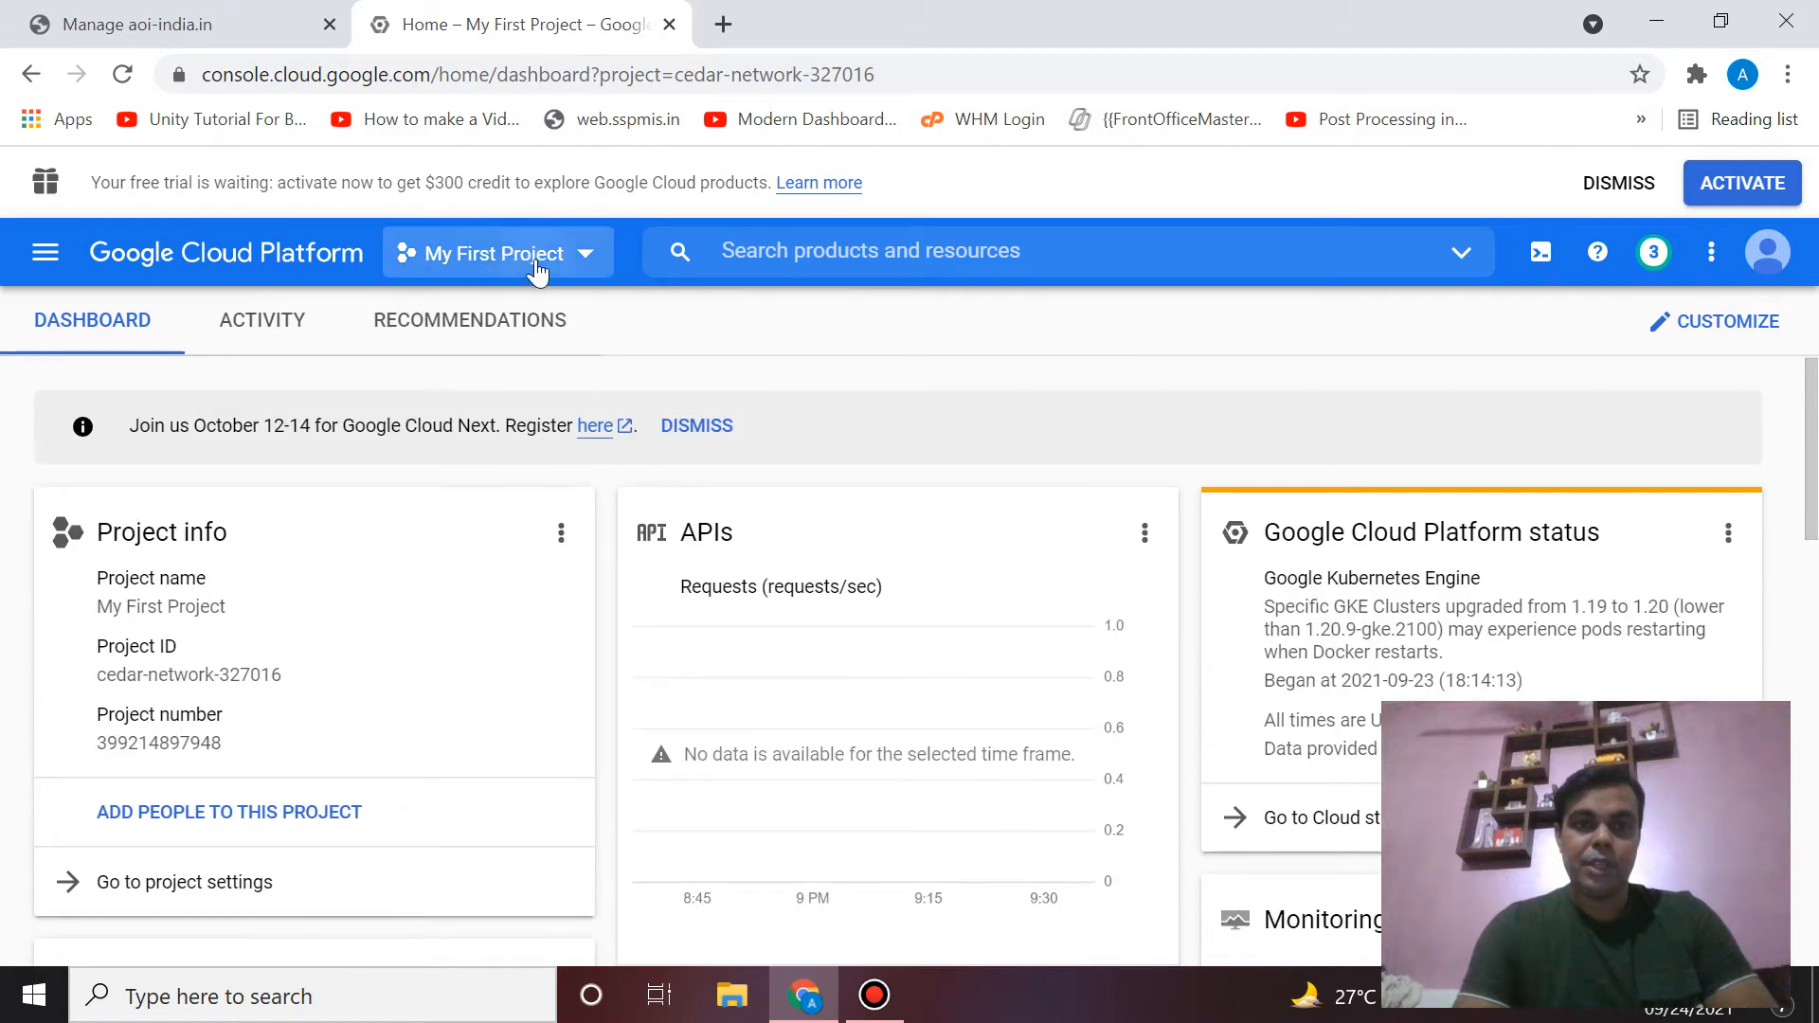
left_click(536, 259)
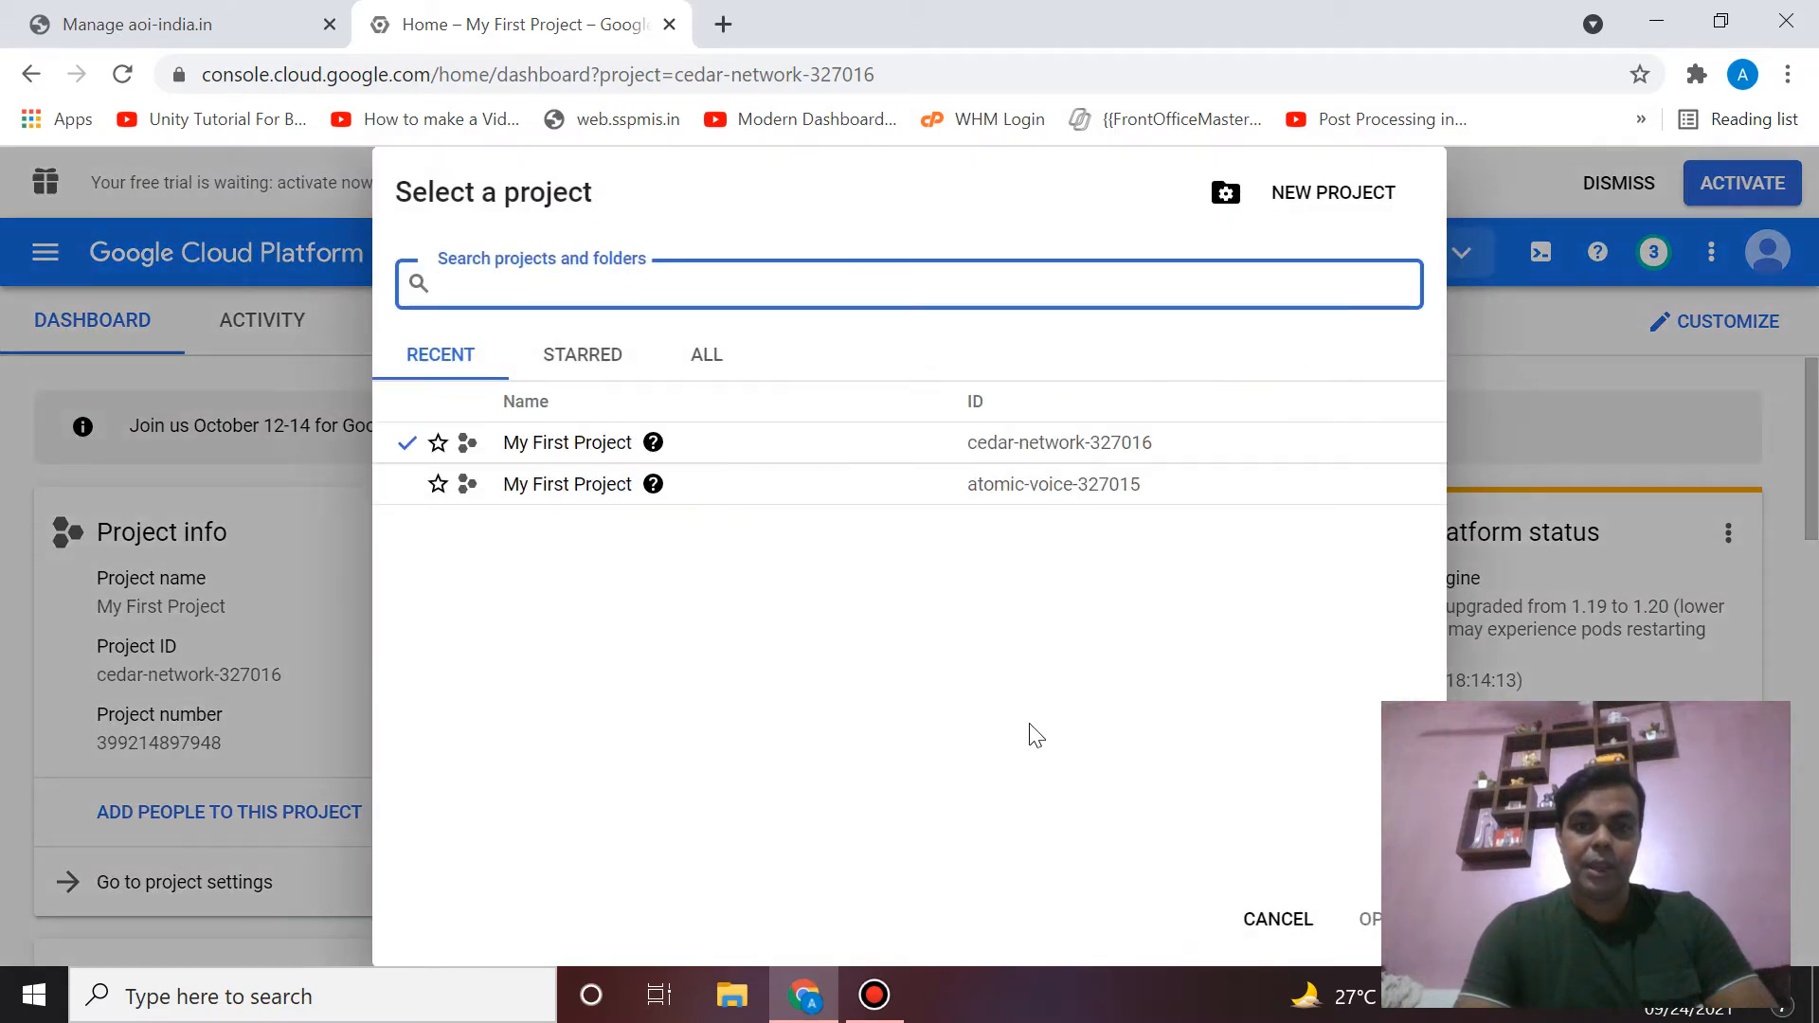
left_click(1487, 372)
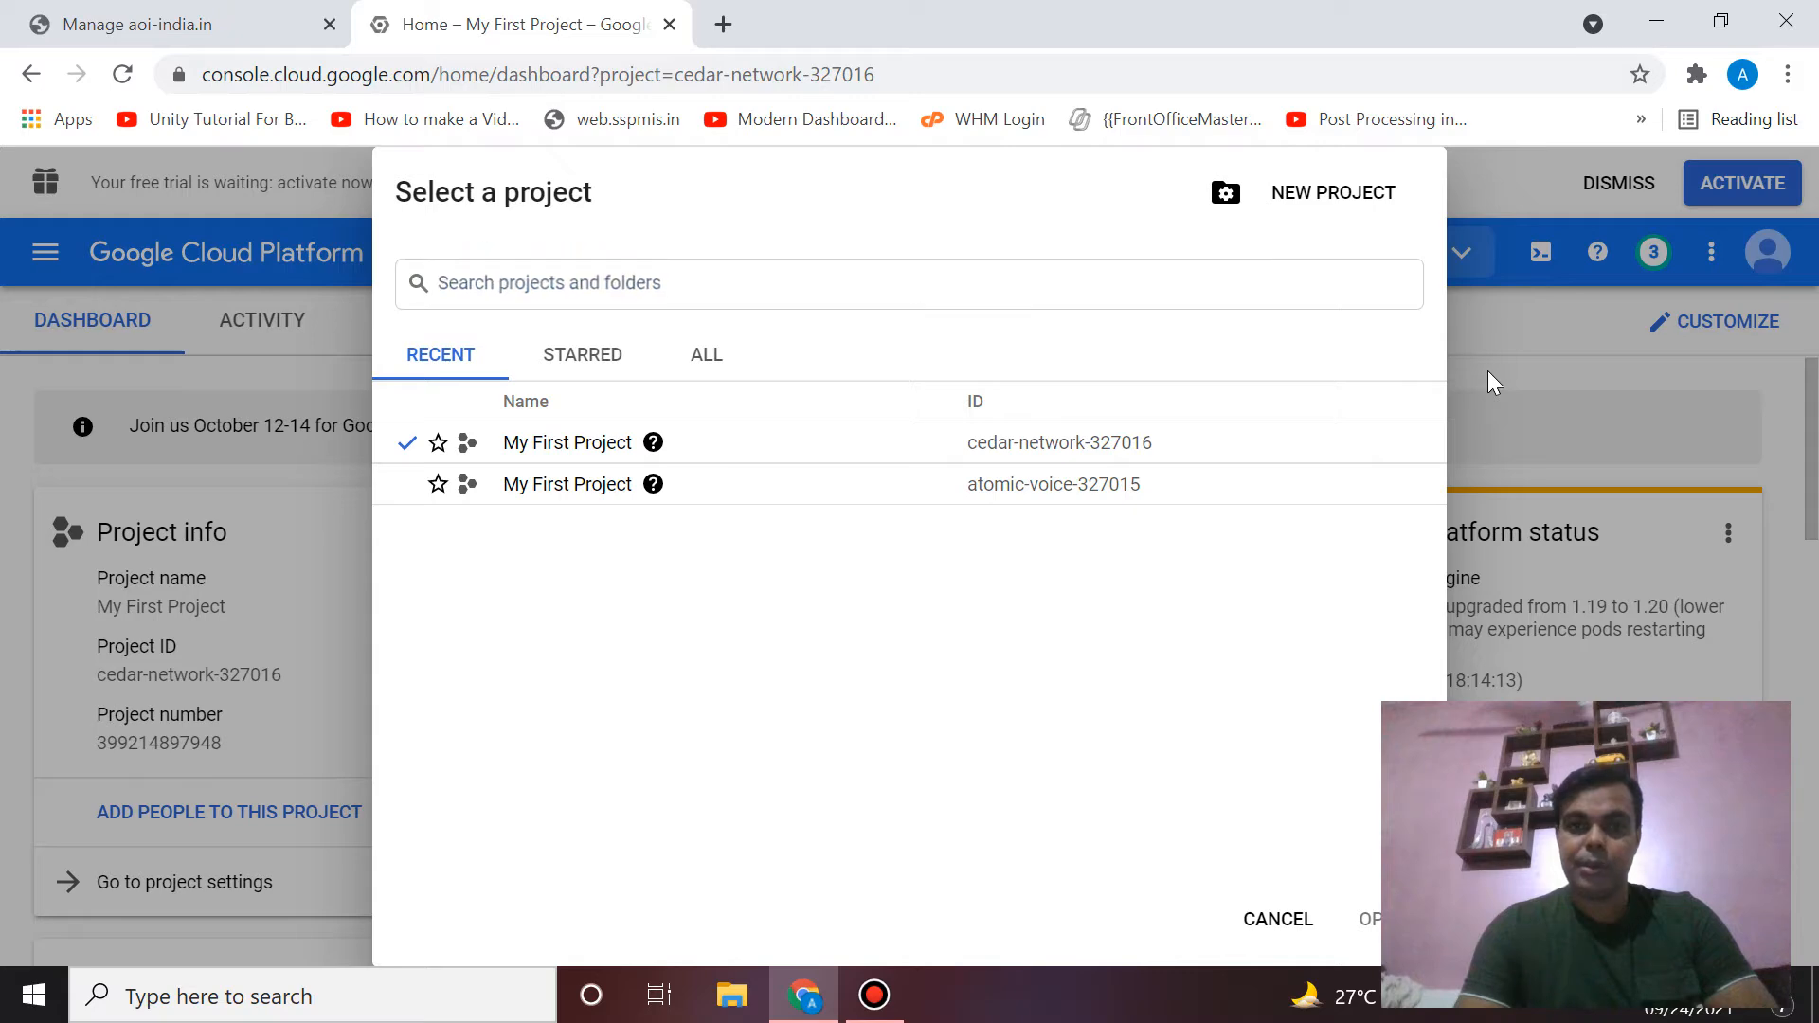
scroll(729, 474, "down", 1)
scroll(729, 473, "down", 10)
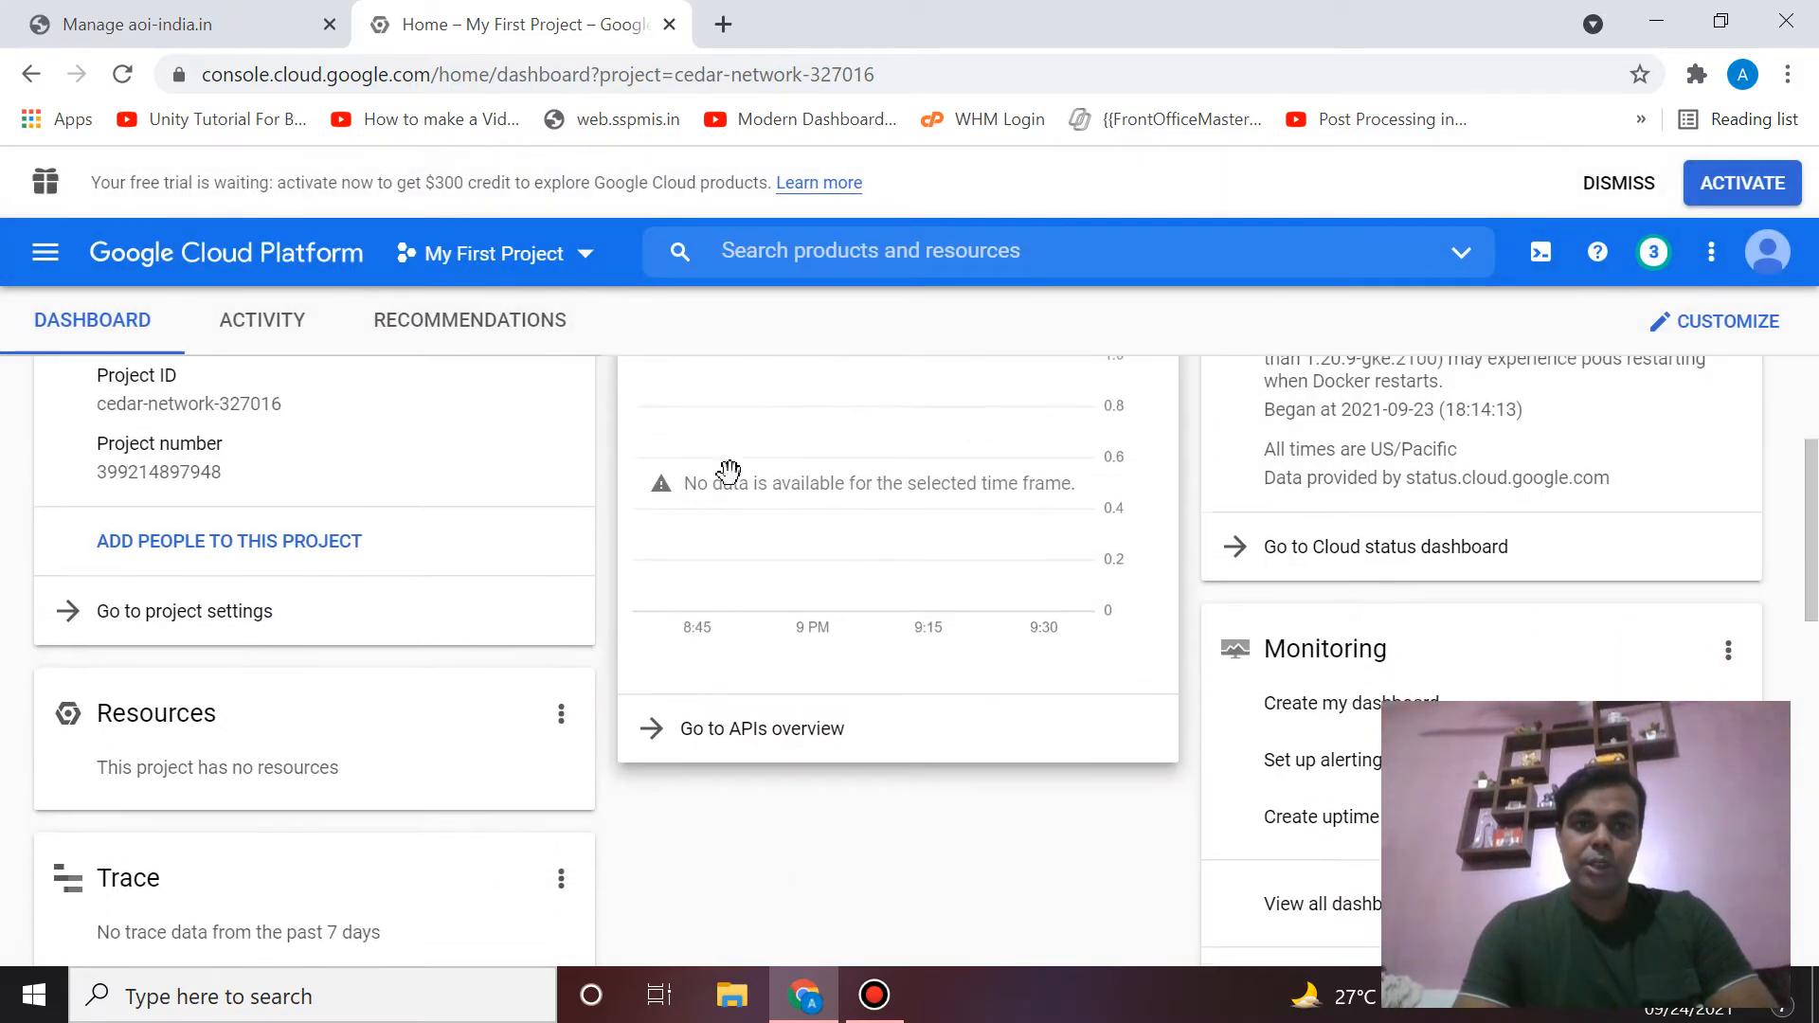
scroll(737, 486, "down", 2)
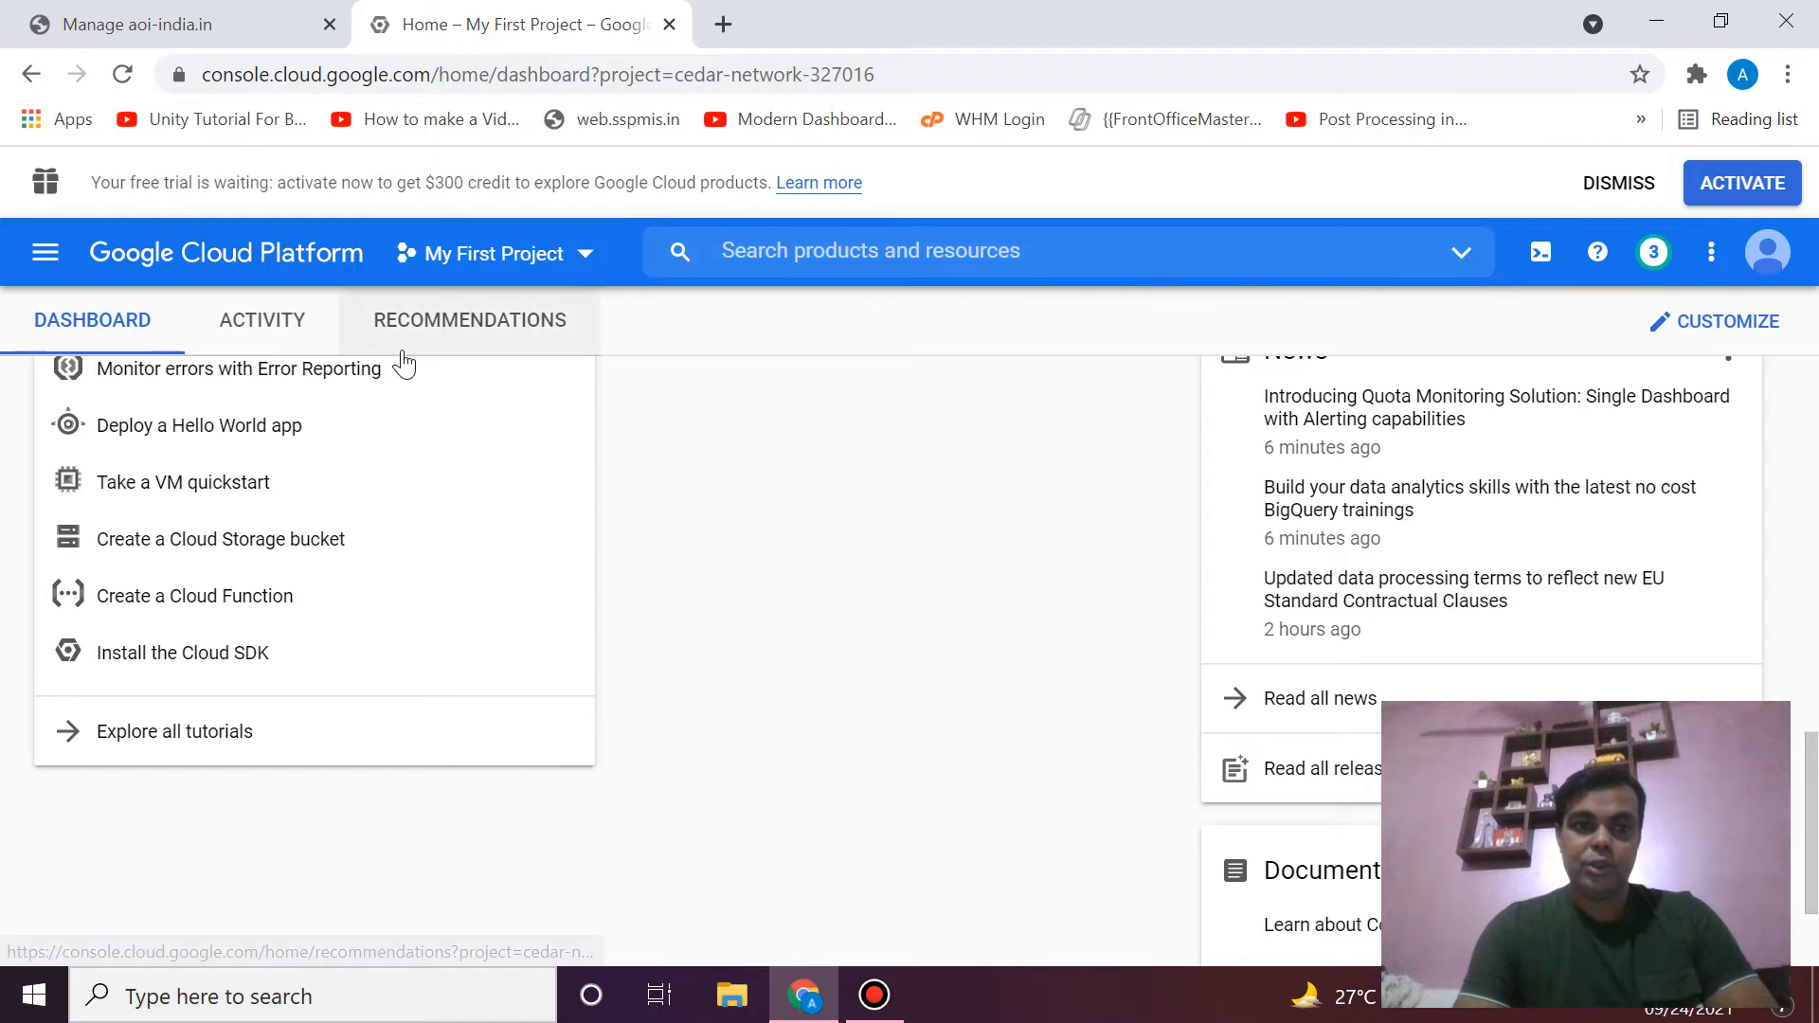
scroll(439, 523, "up", 12)
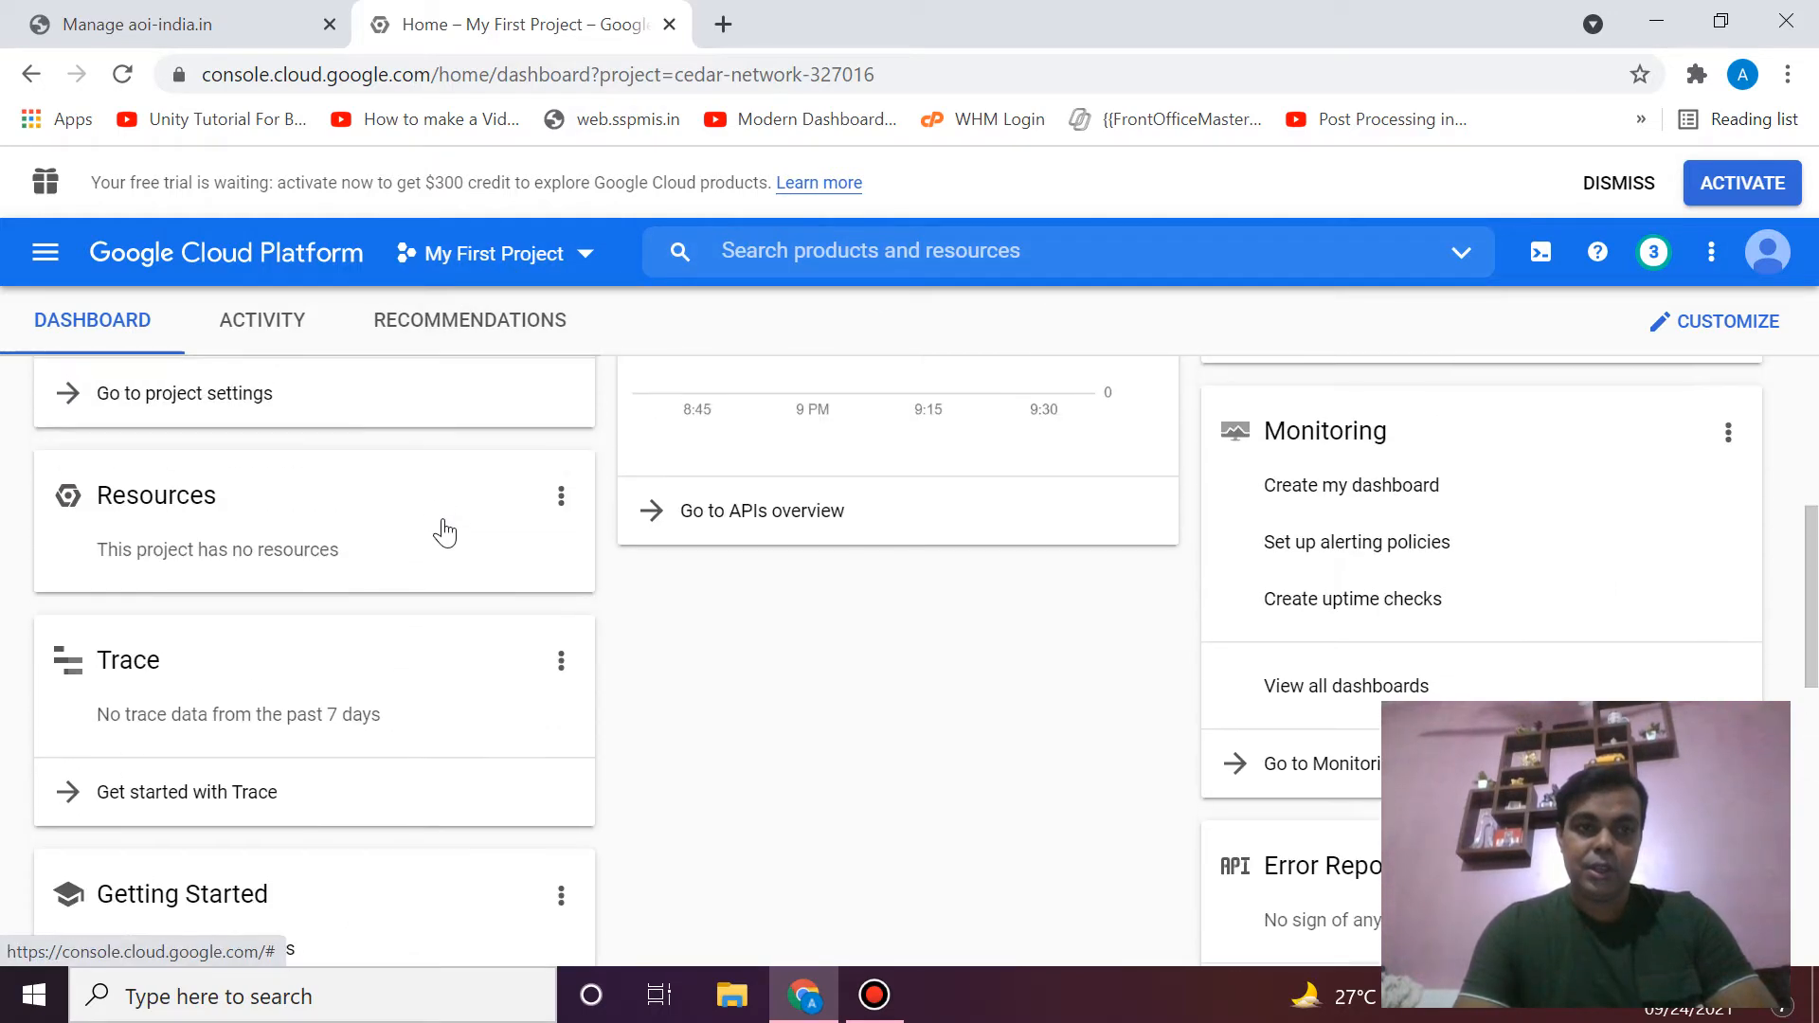
- Go to Compute Engine > VM instances through the Navigation menu
left_click(47, 257)
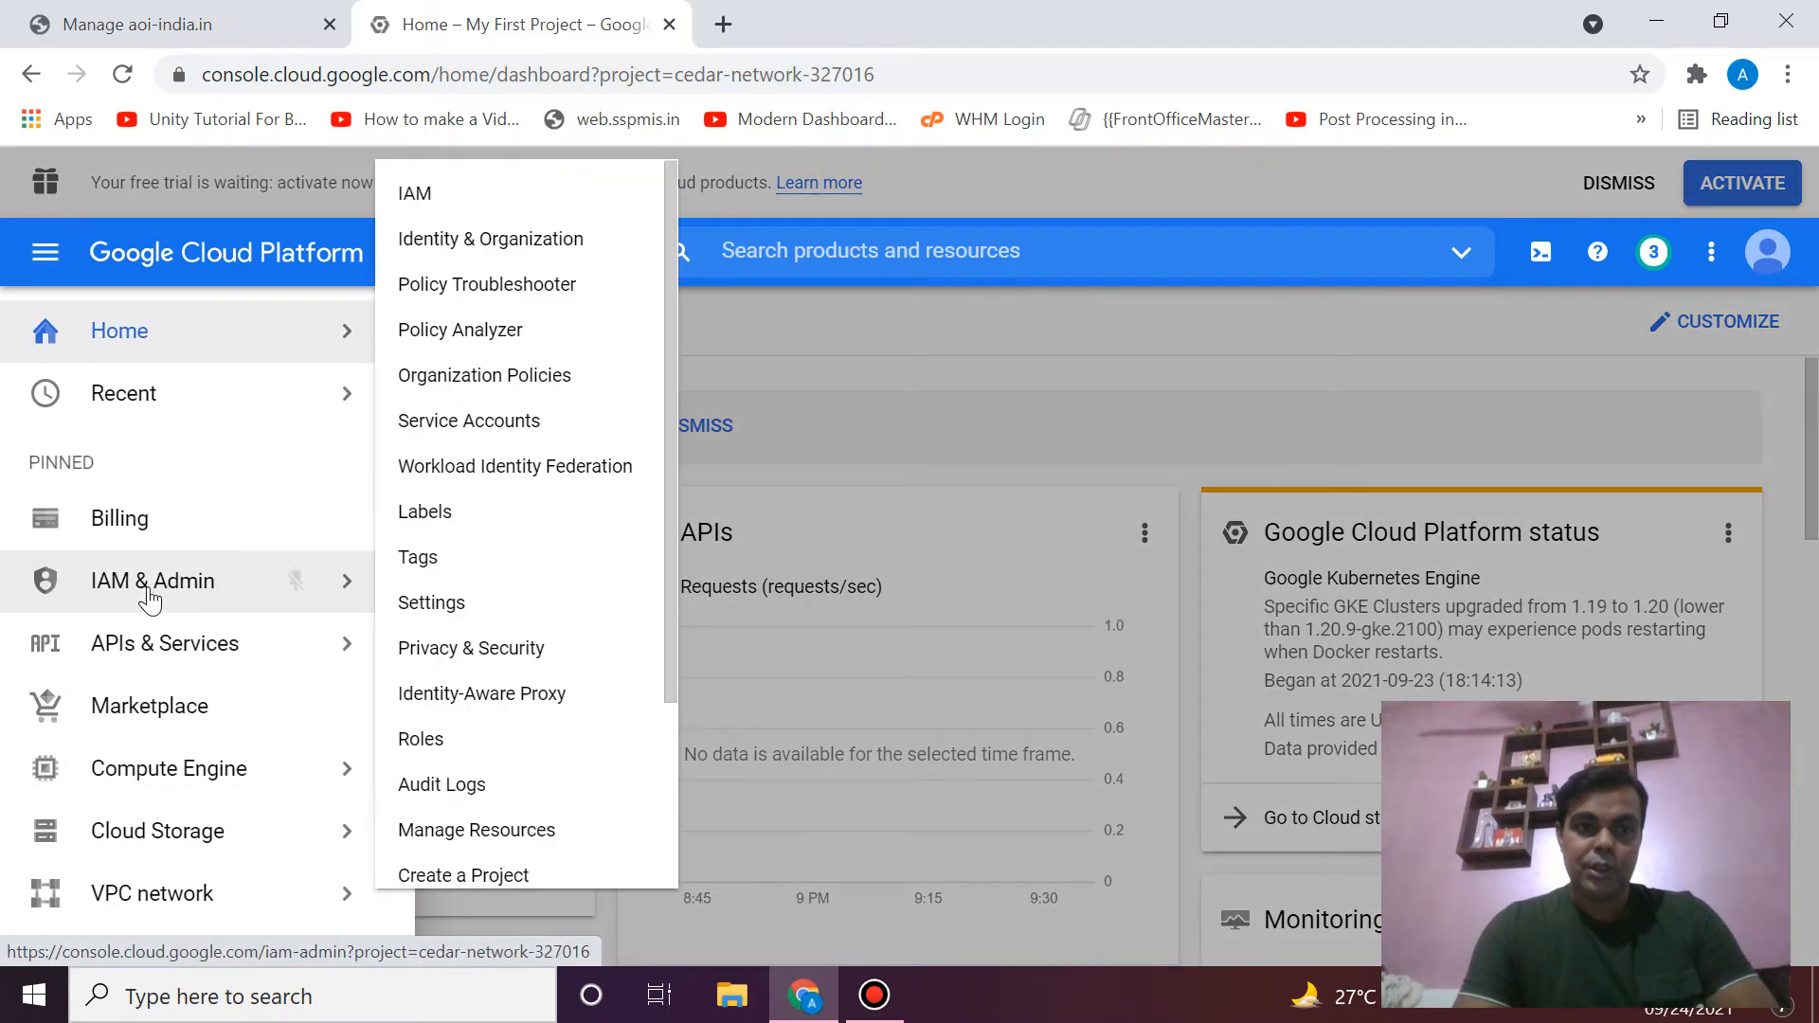
scroll(218, 587, "down", 7)
scroll(150, 598, "up", 6)
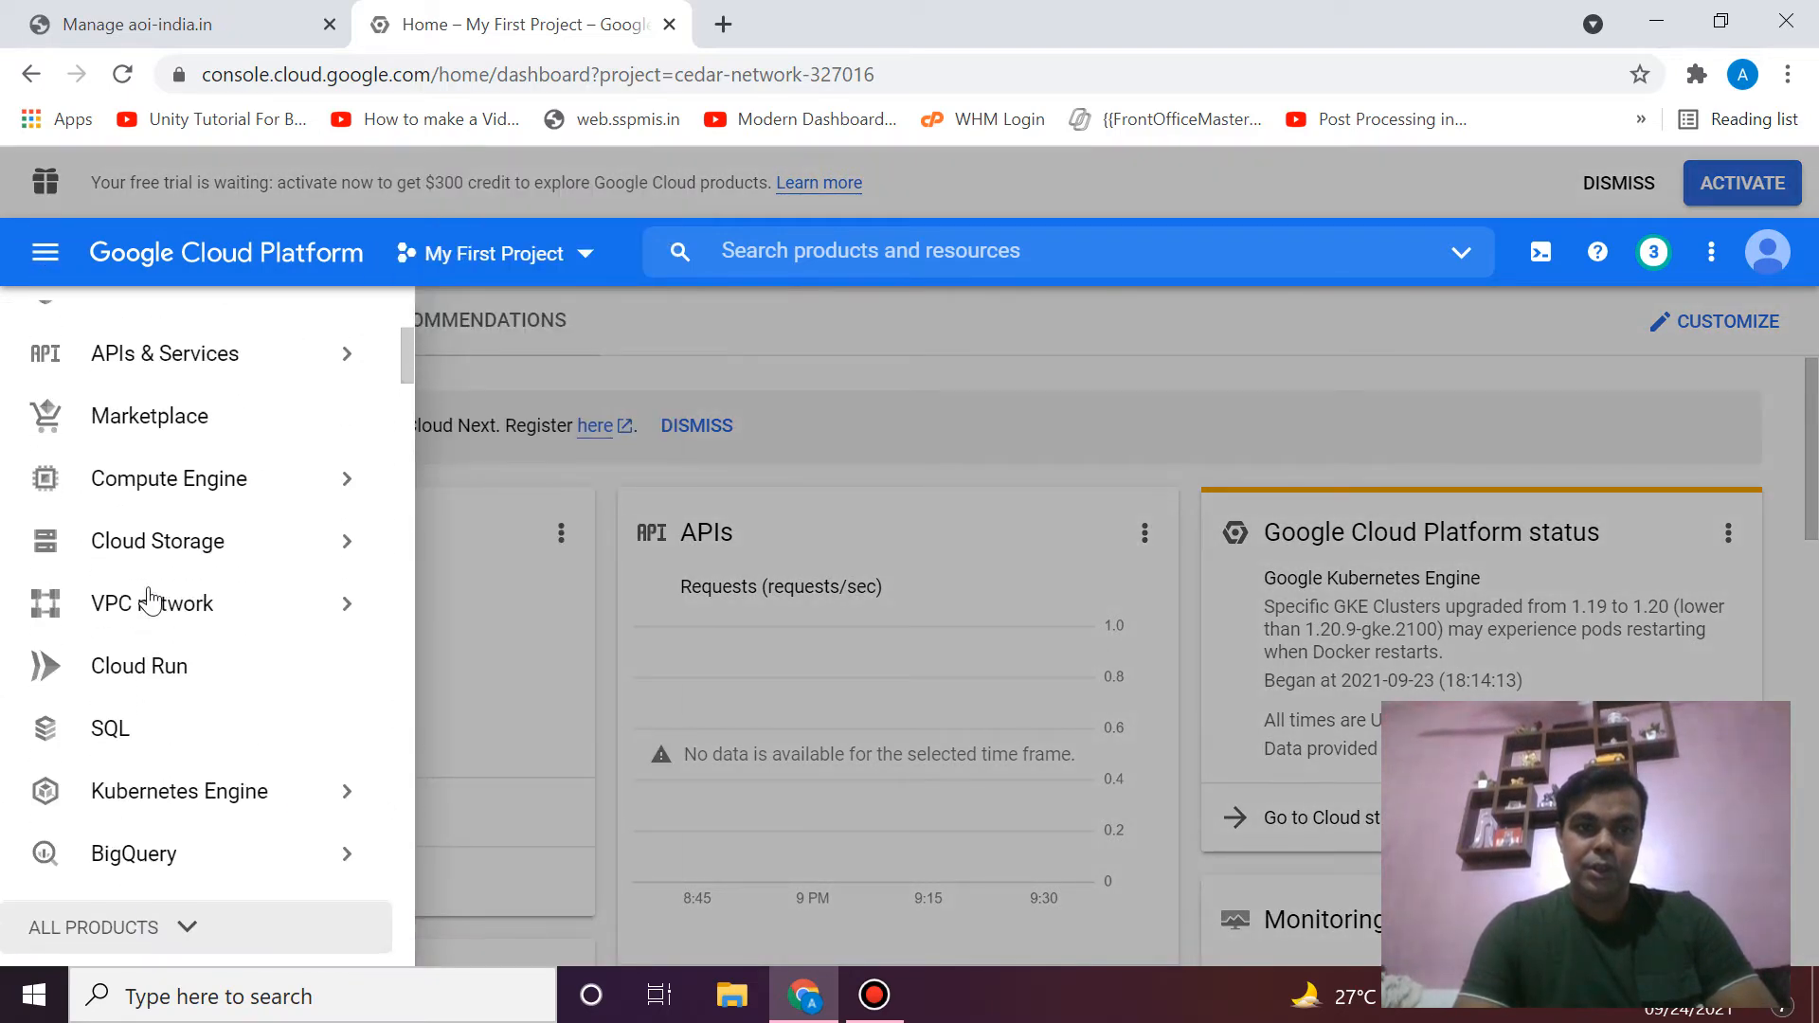
scroll(149, 599, "down", 1)
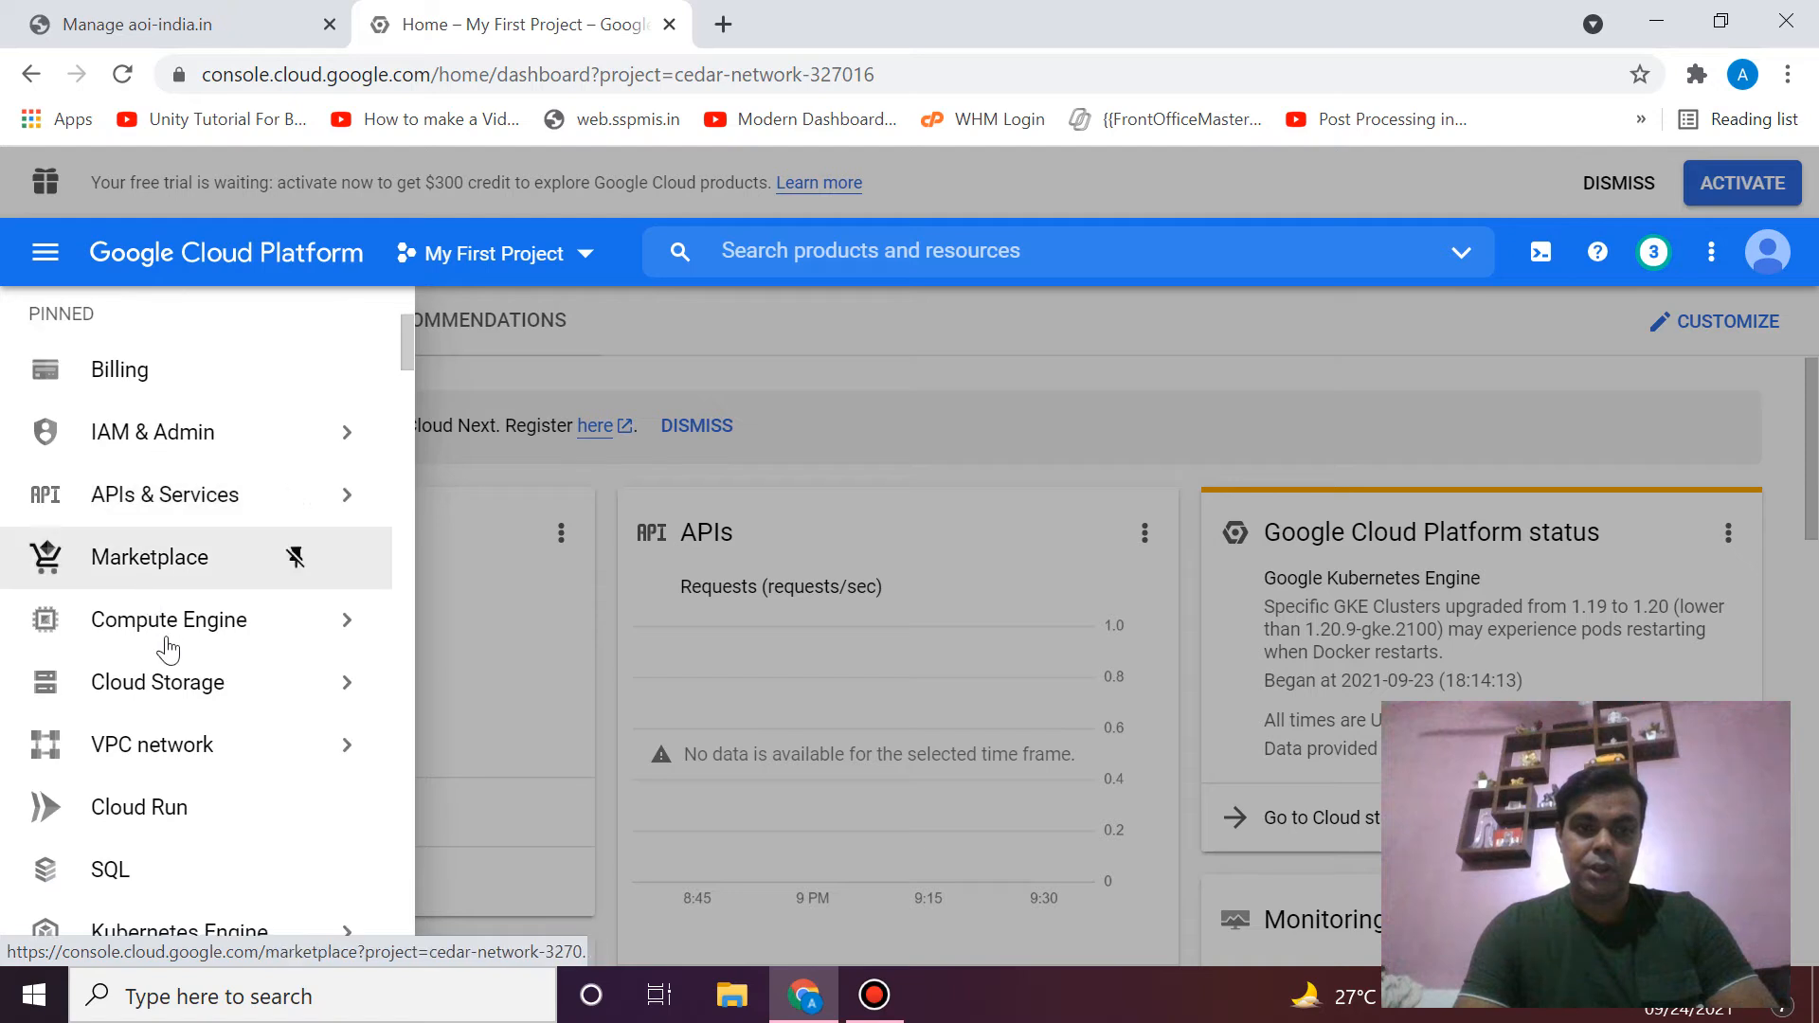
mouse_move(272, 644)
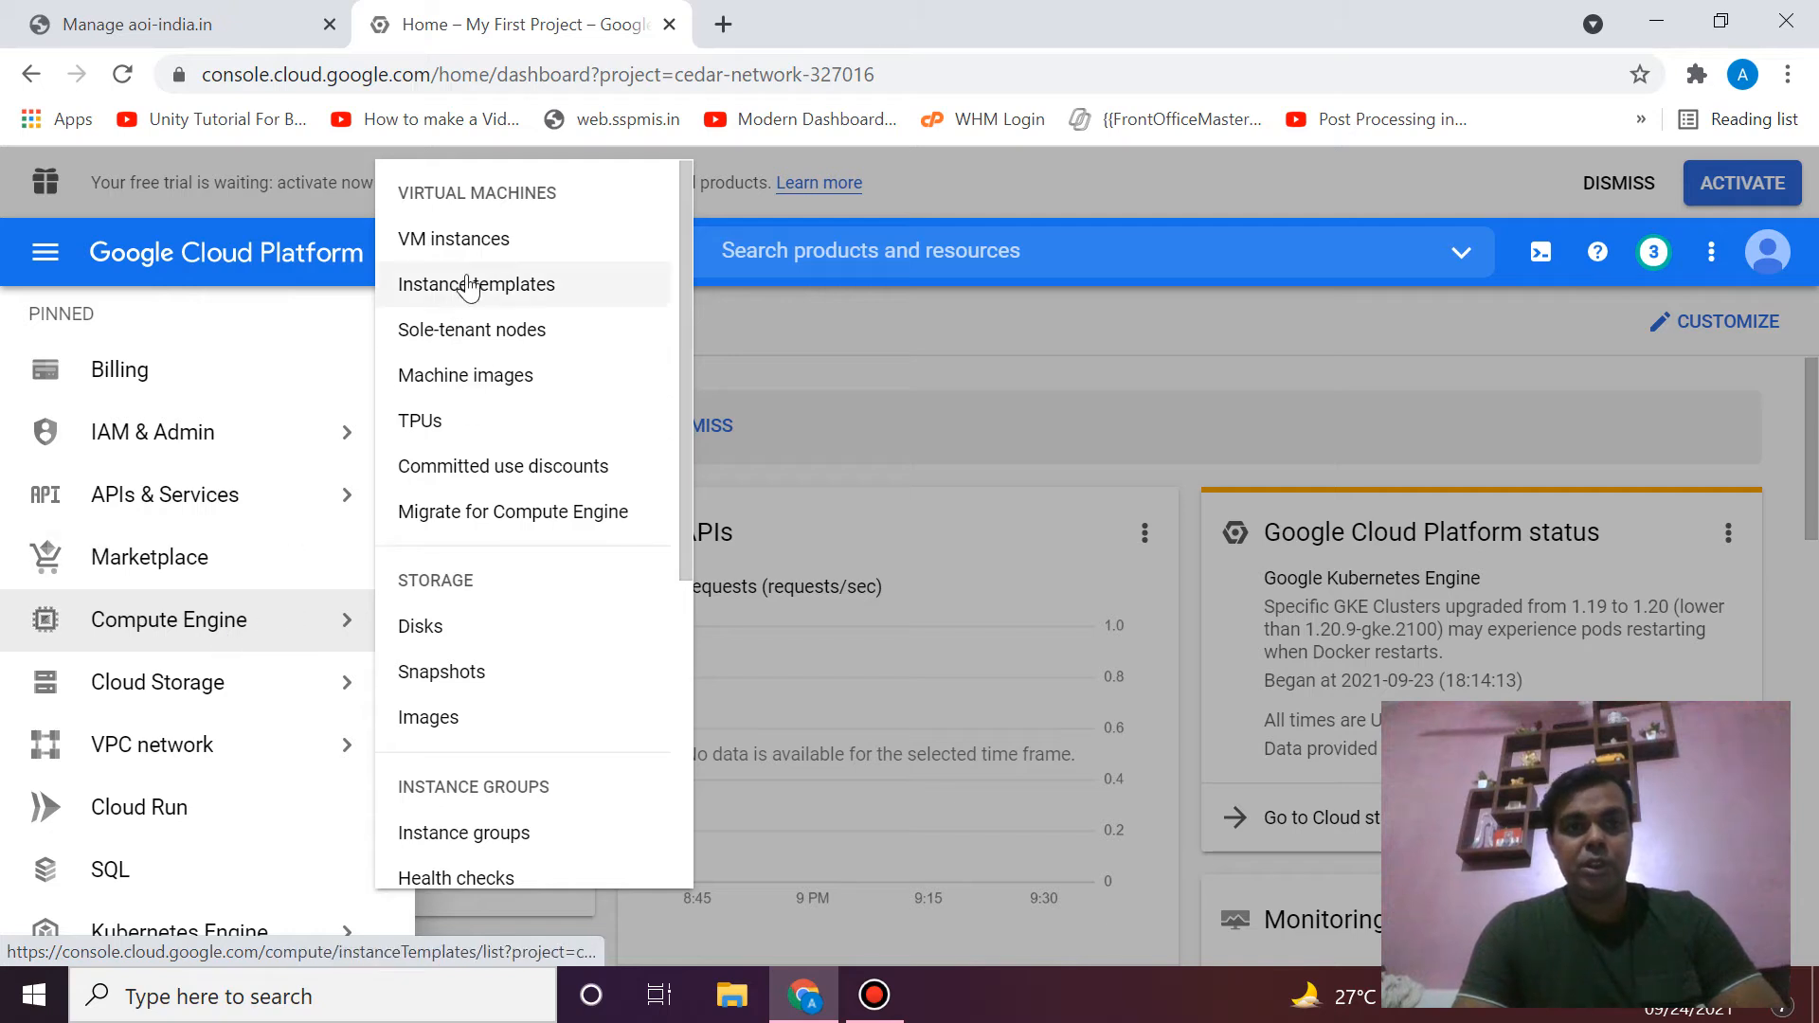
left_click(502, 248)
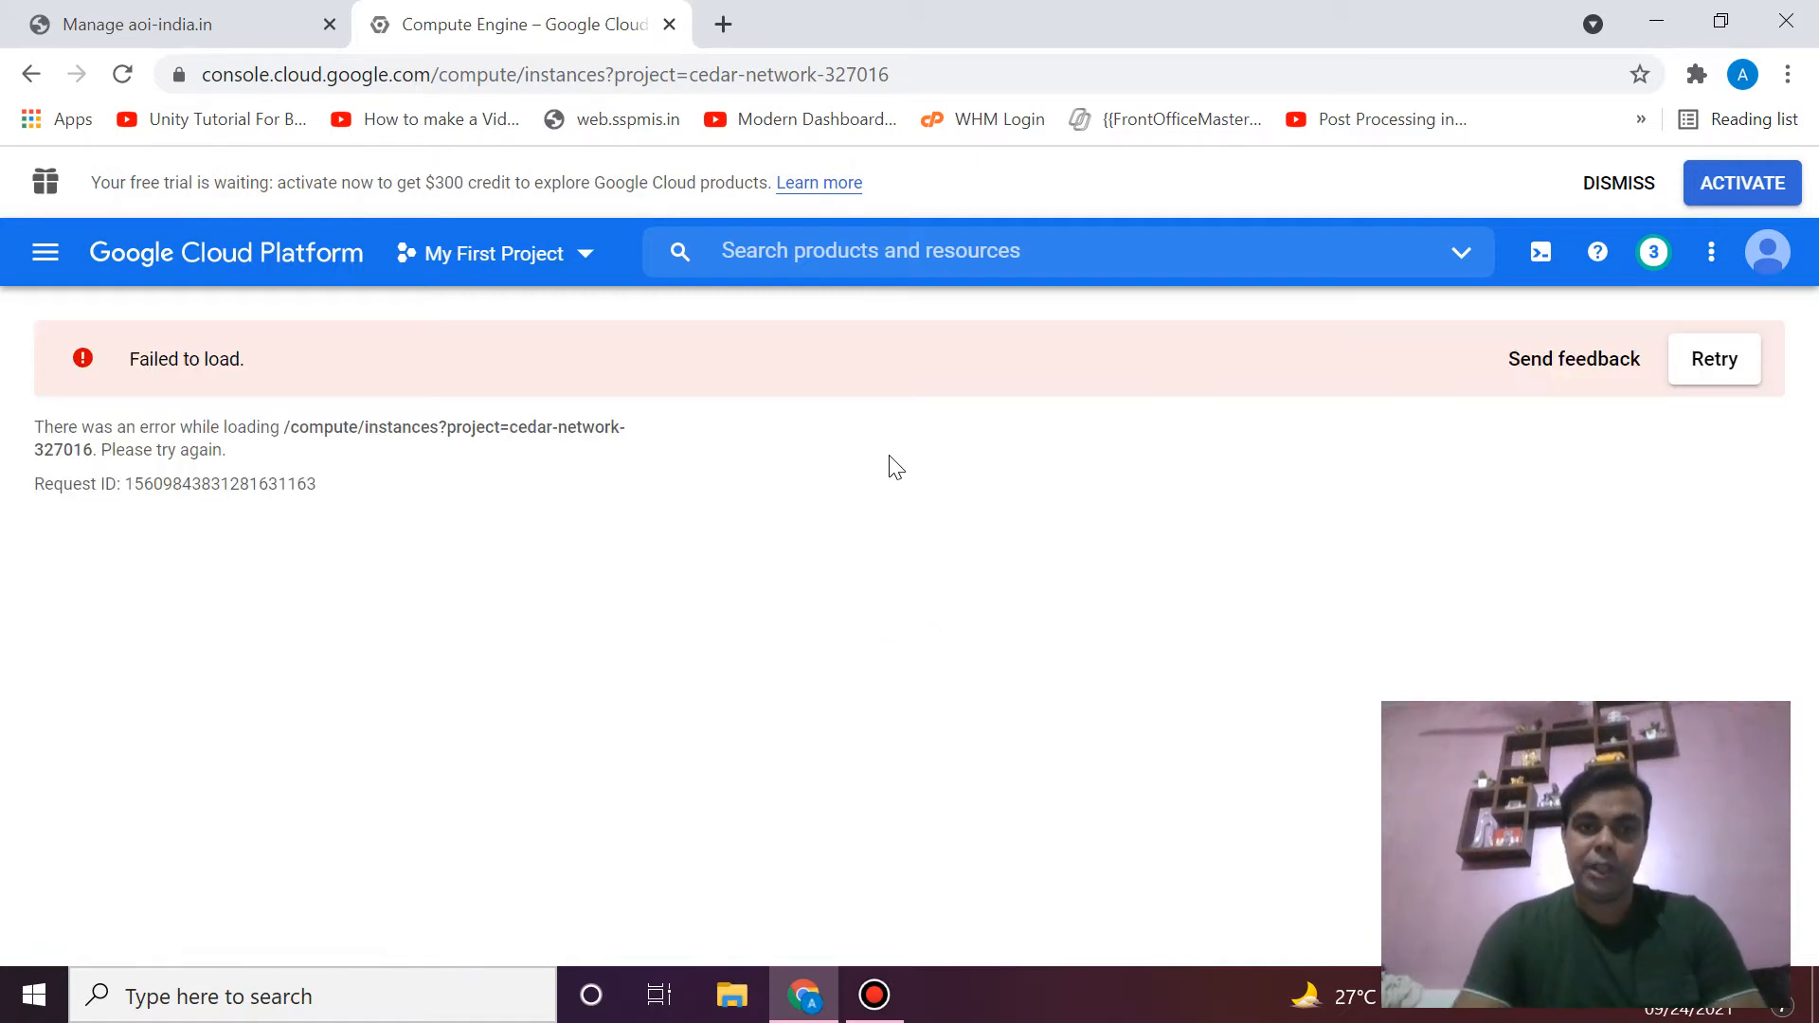
- Return to the loaded Cloud-Nescant VM instances list and start creating a new instance
left_click(879, 1006)
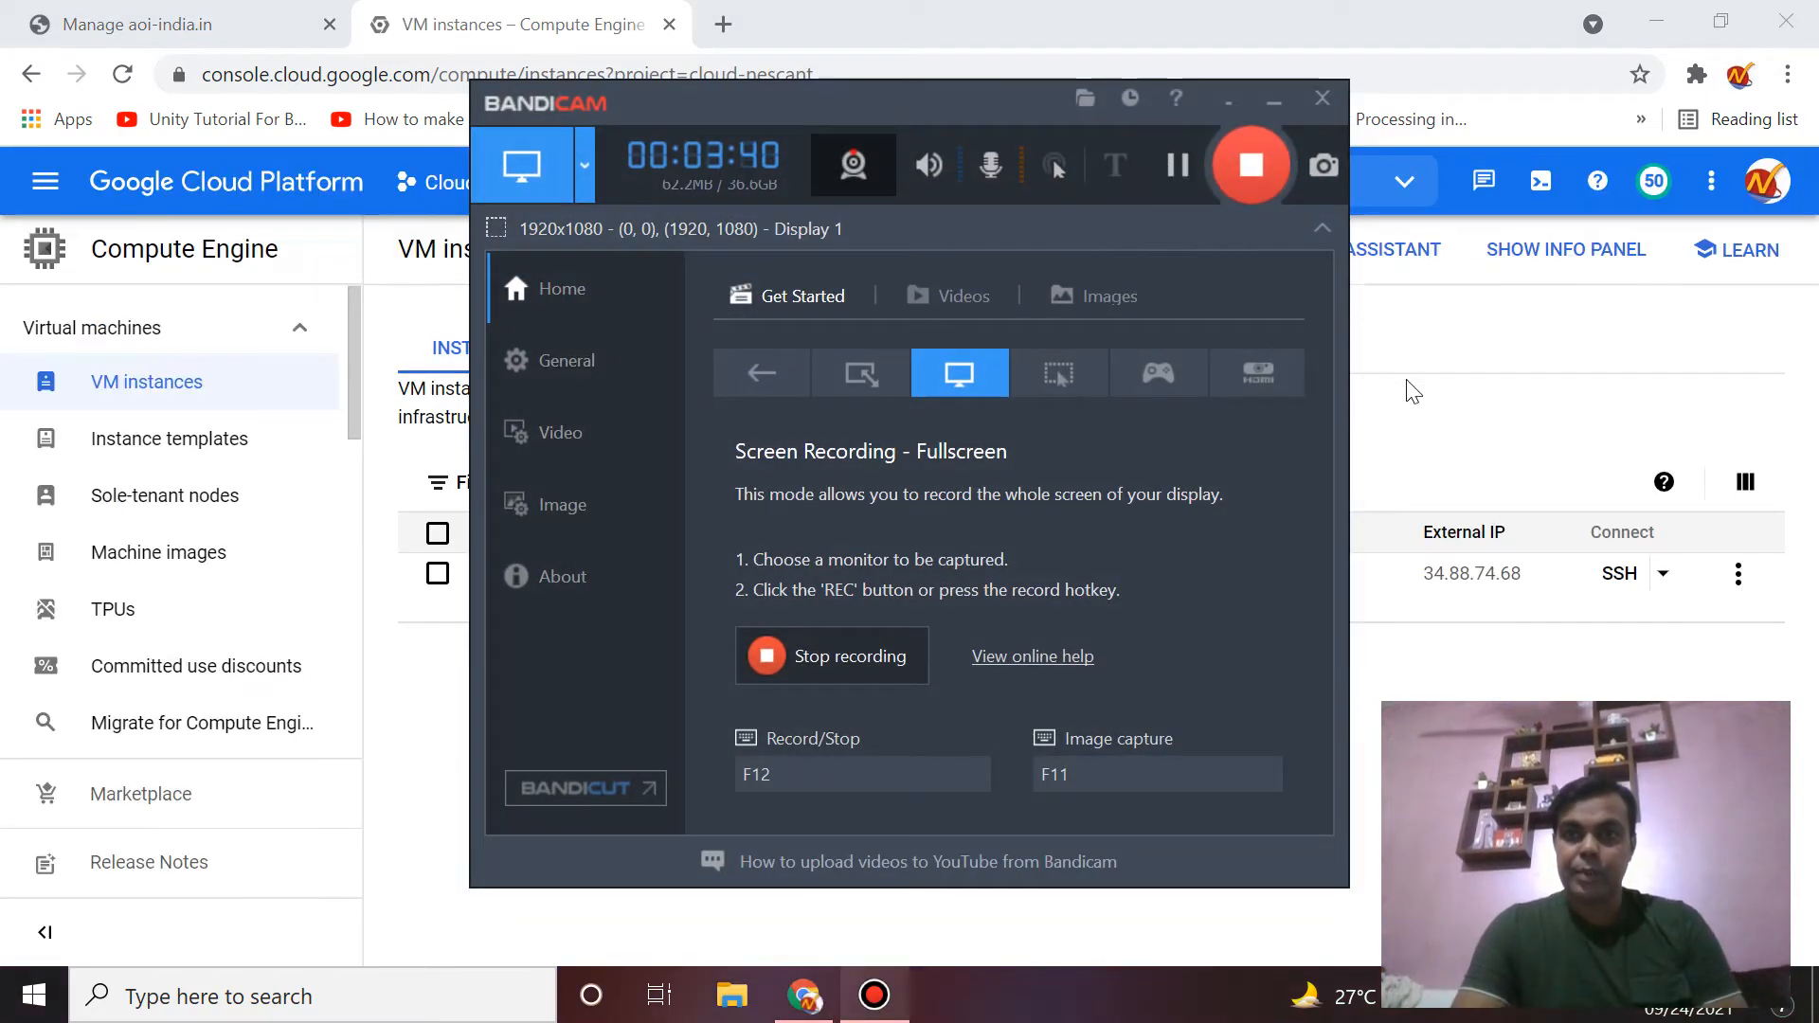
left_click(1427, 376)
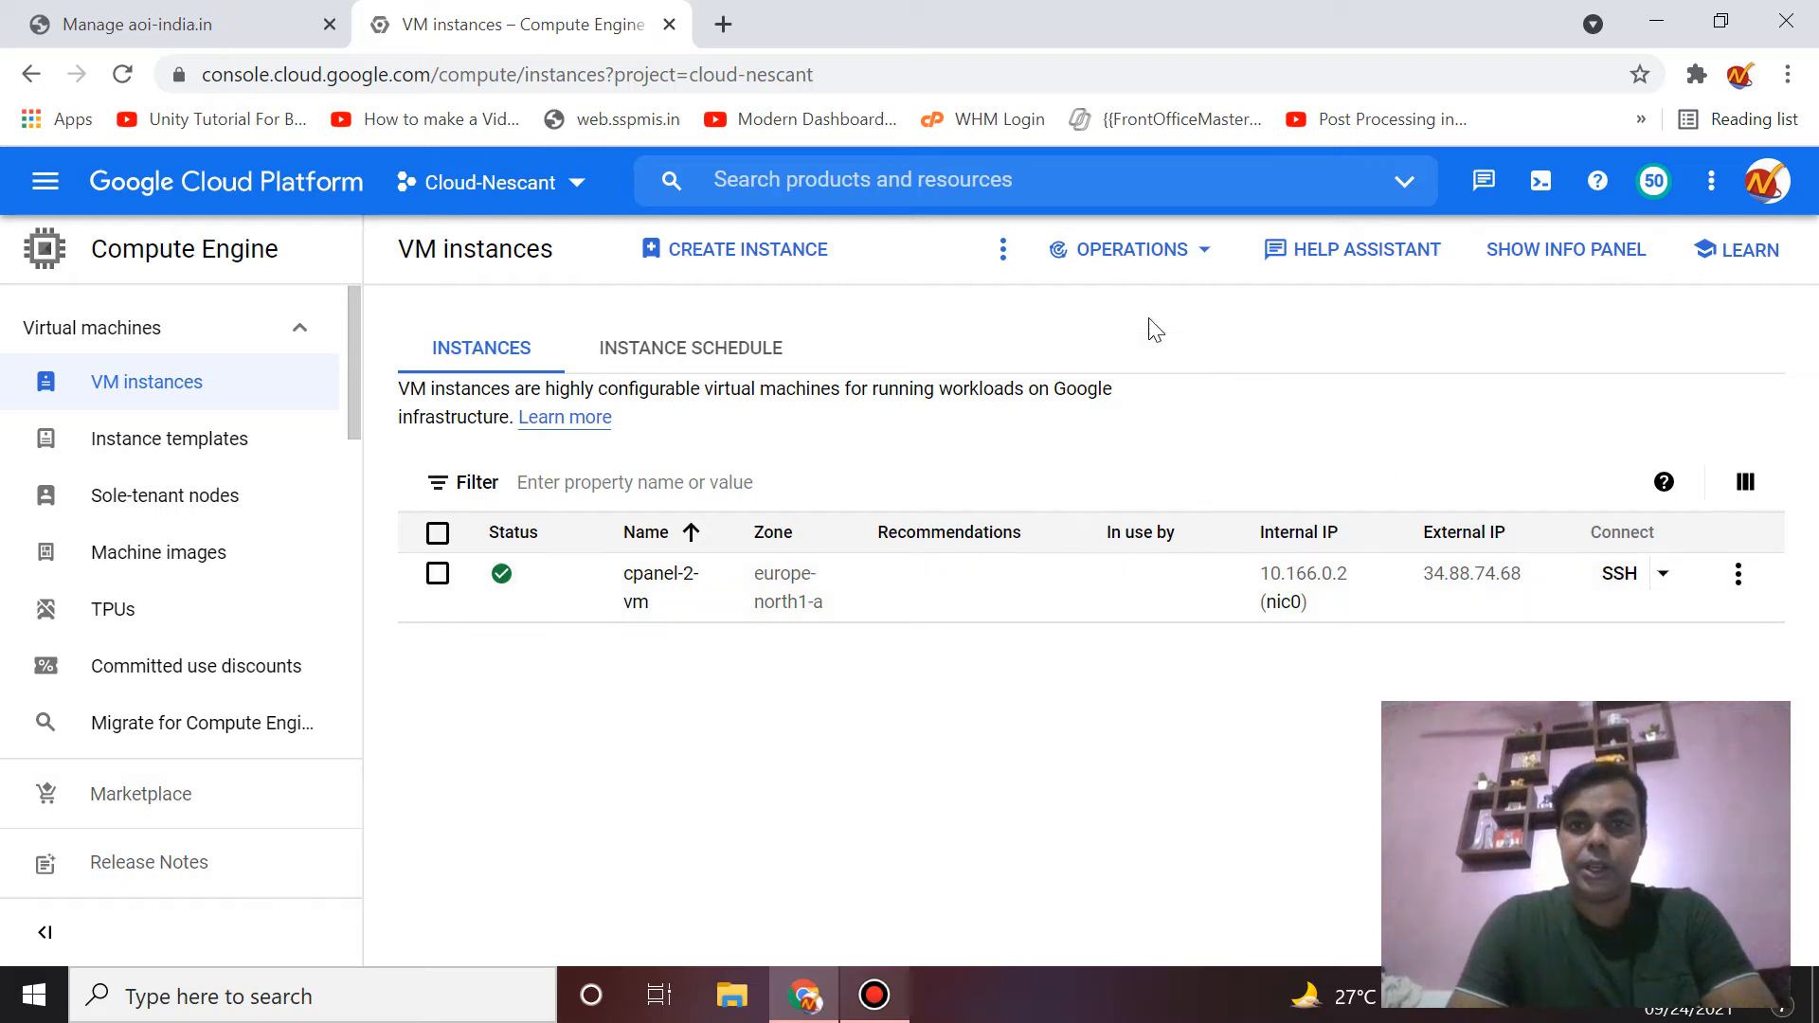
left_click(738, 263)
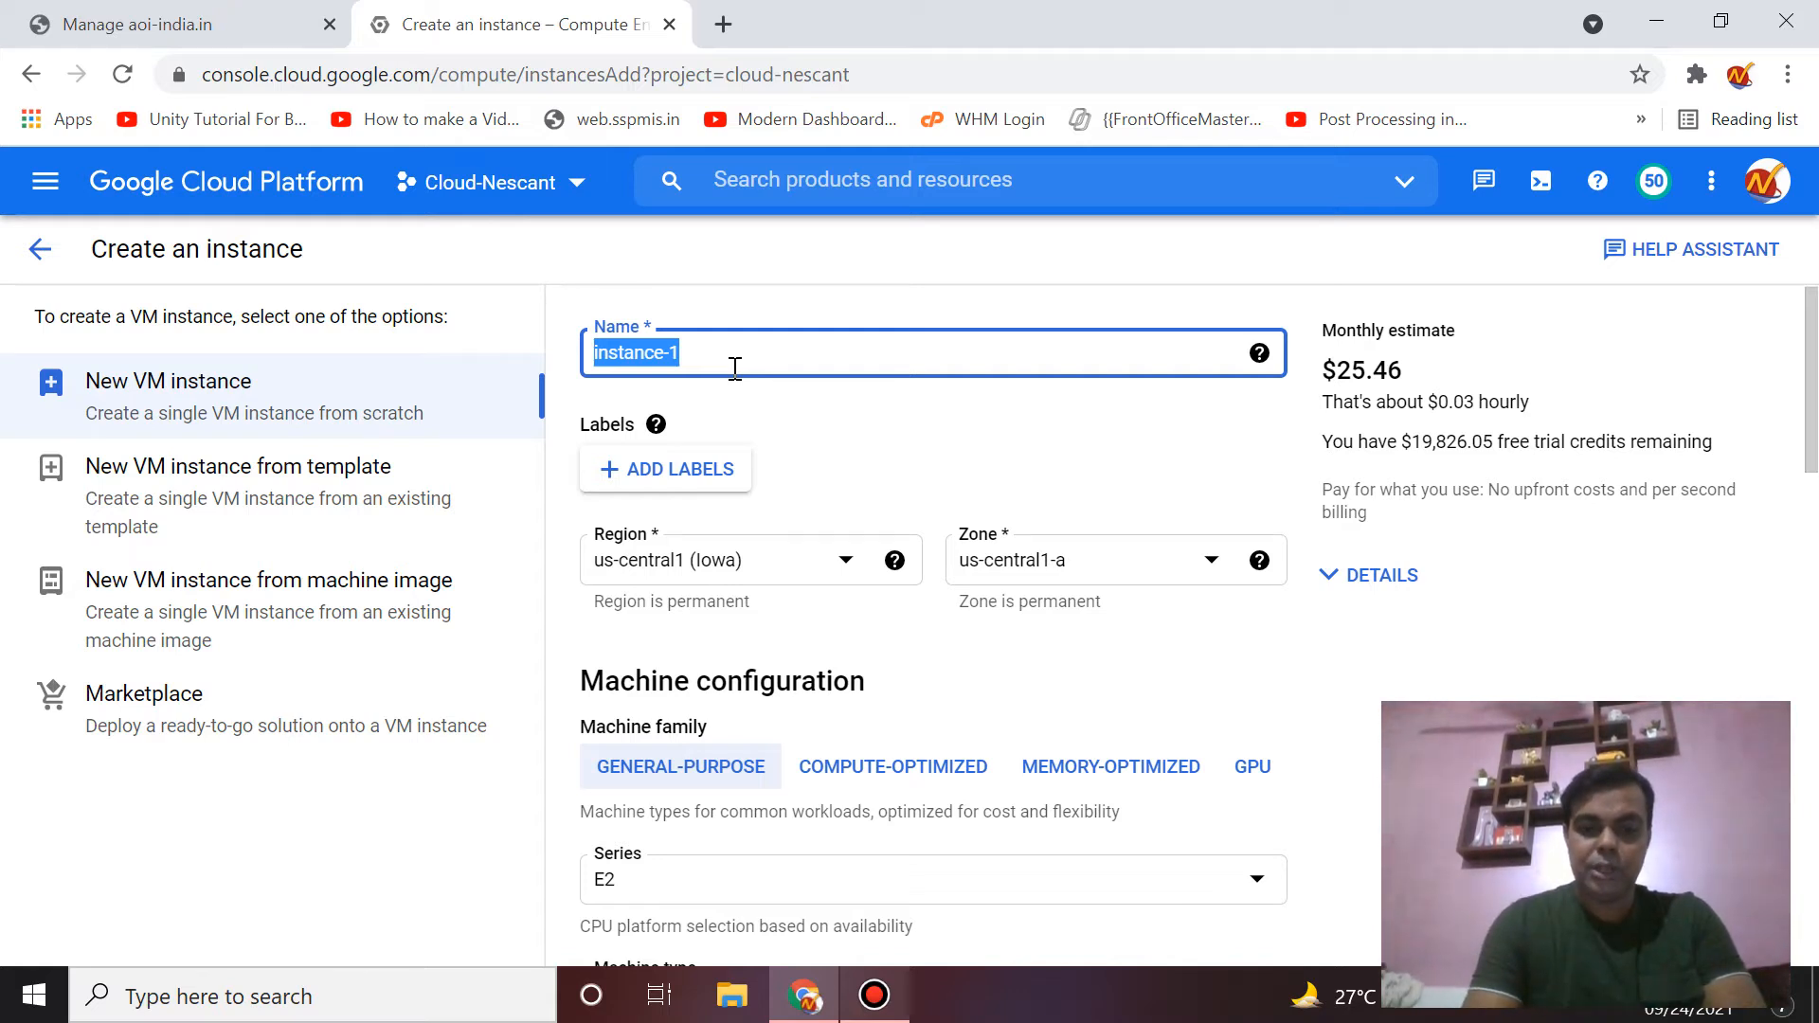
- Note the $25.46 monthly estimate, then try region asia-south2 (Delhi) to compare cost
type("whm-new")
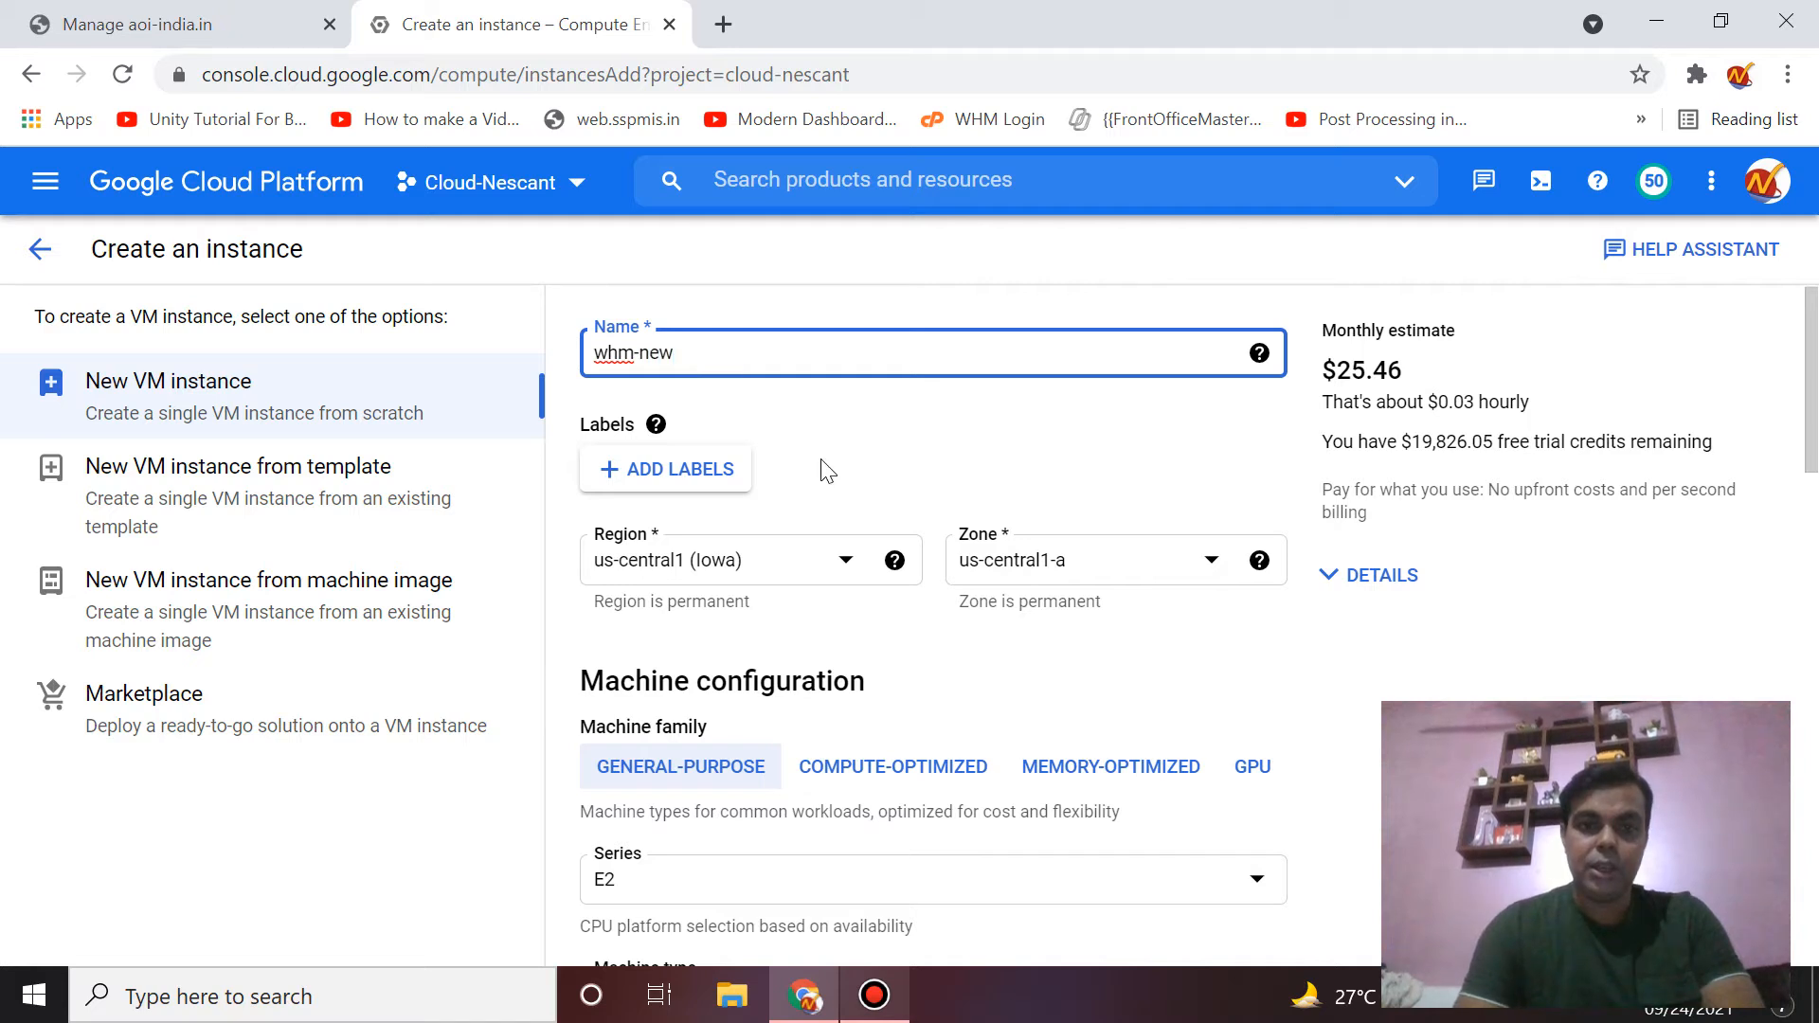
scroll(821, 464, "down", 2)
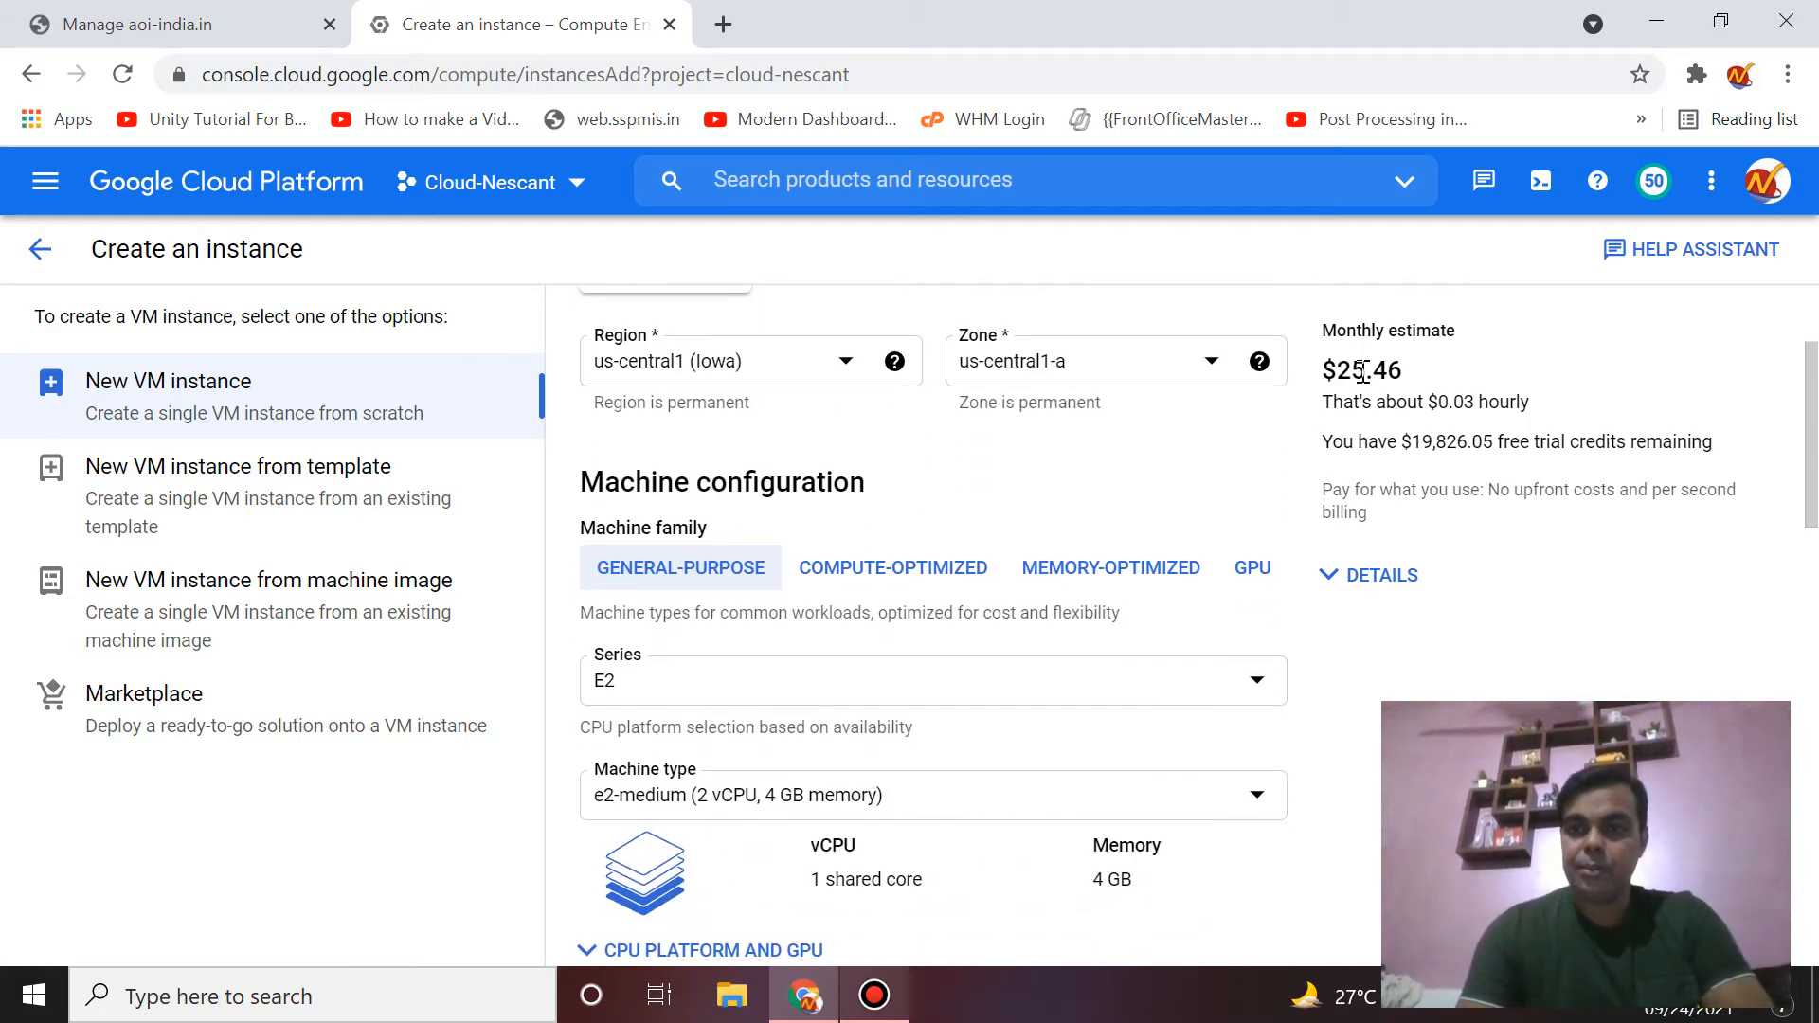
double_click(1349, 371)
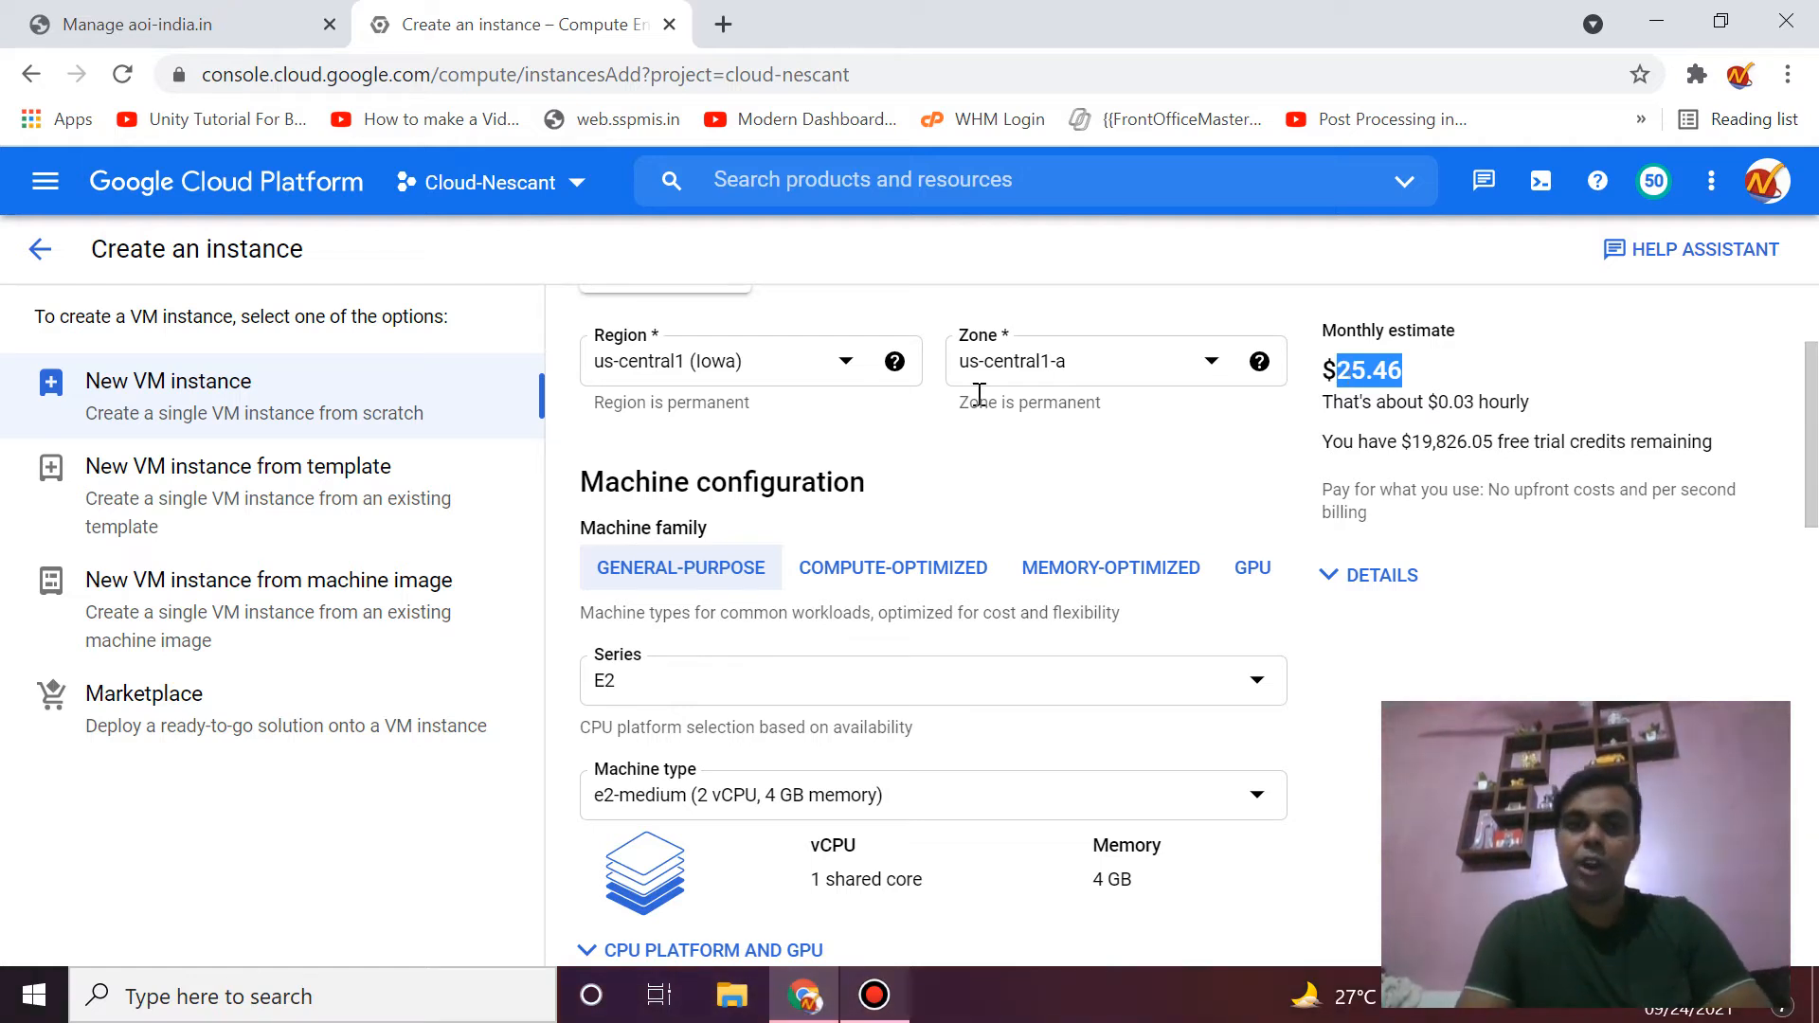
left_click(804, 361)
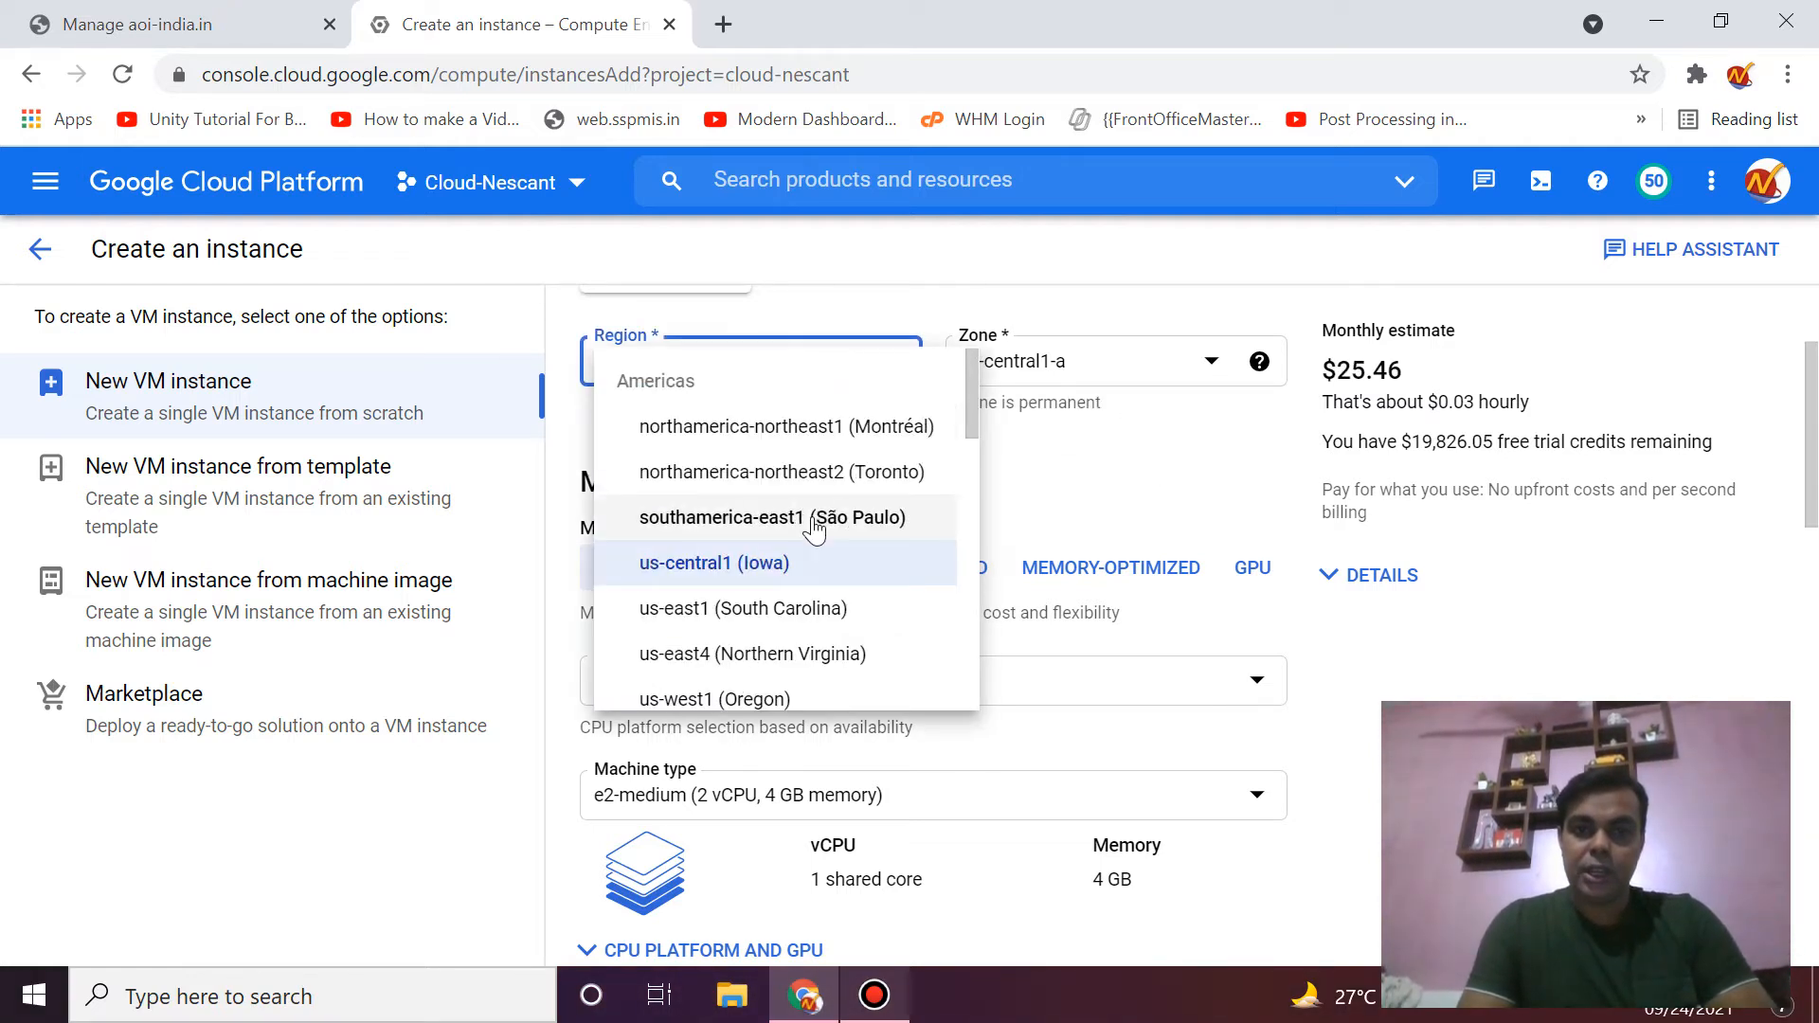
scroll(814, 529, "down", 5)
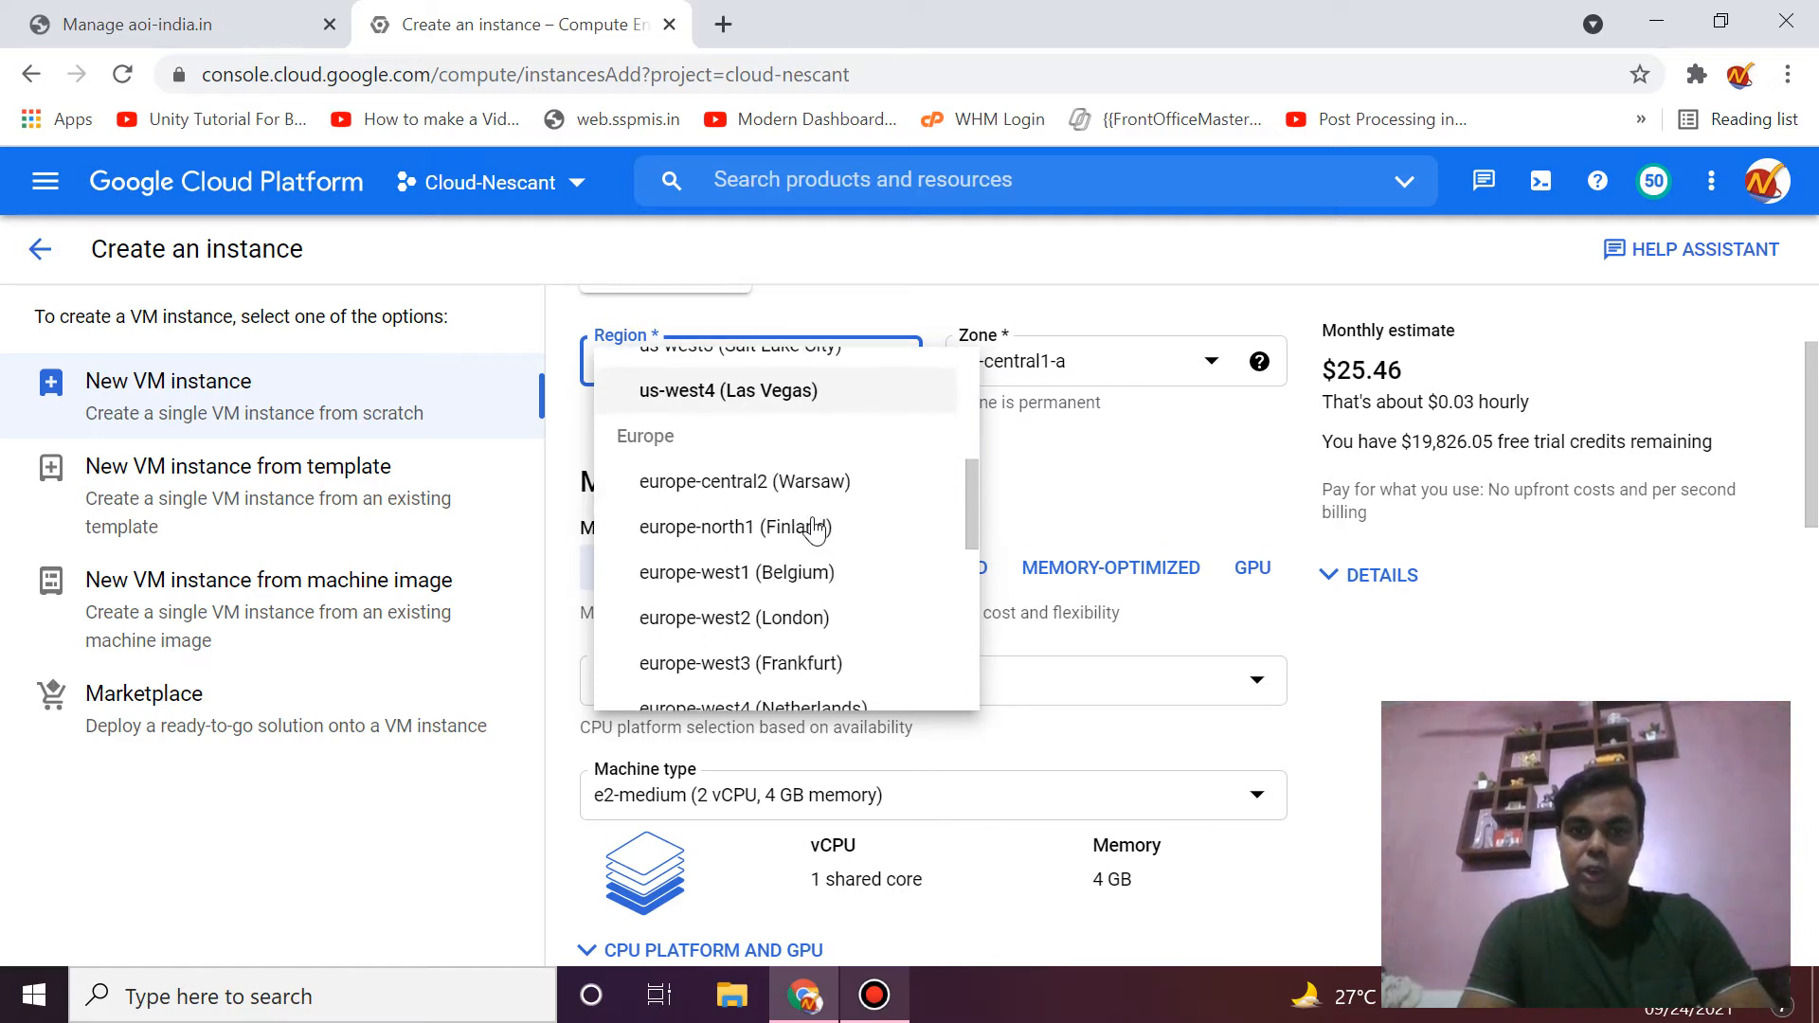
scroll(815, 529, "down", 5)
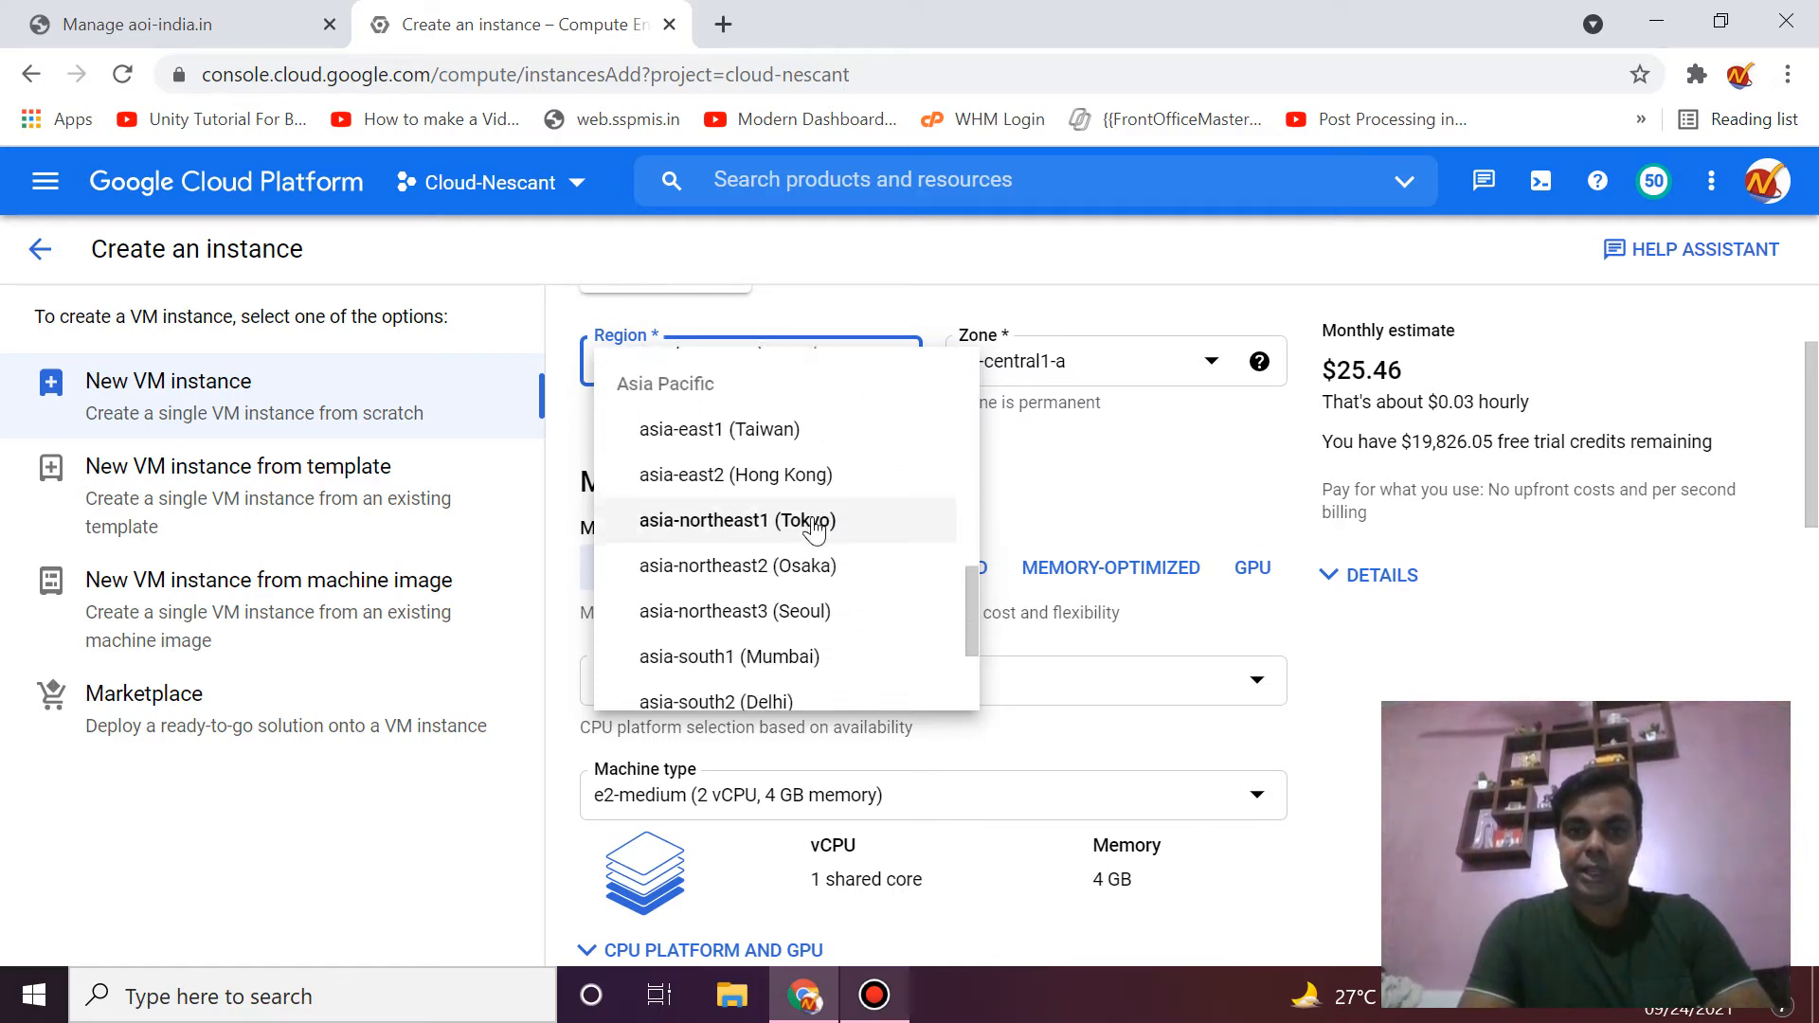
scroll(815, 528, "down", 3)
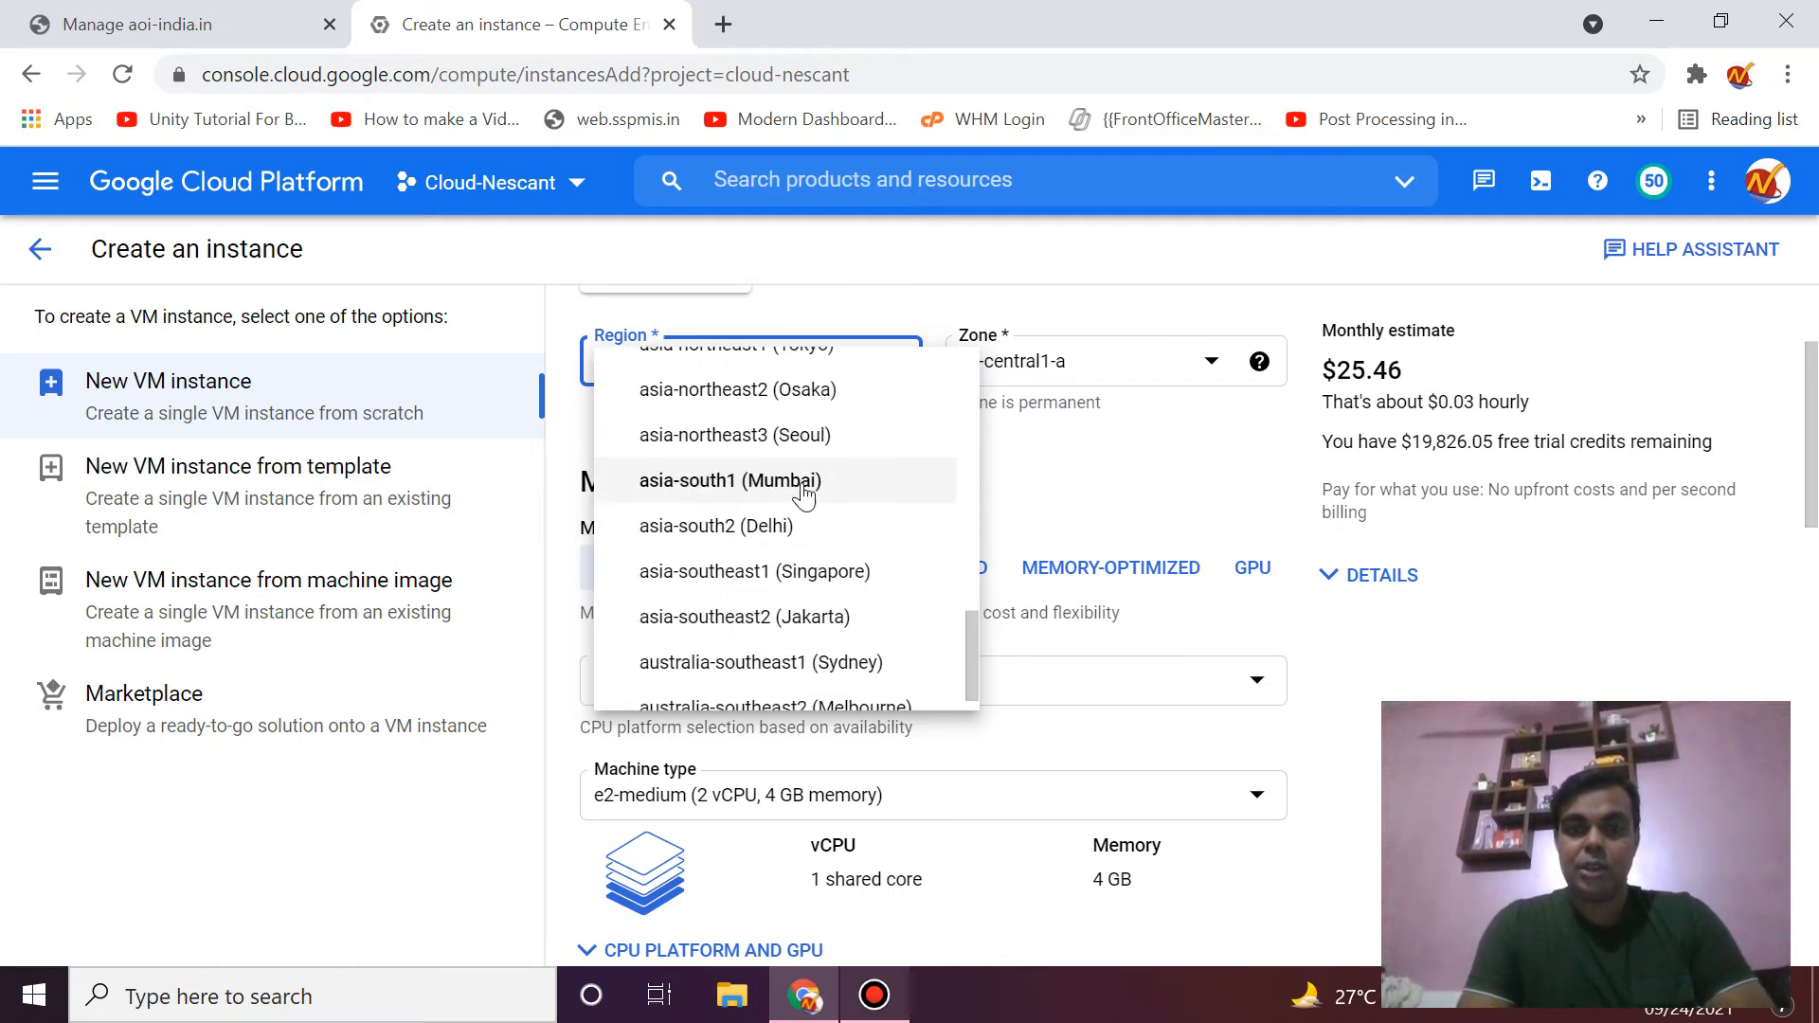
left_click(800, 525)
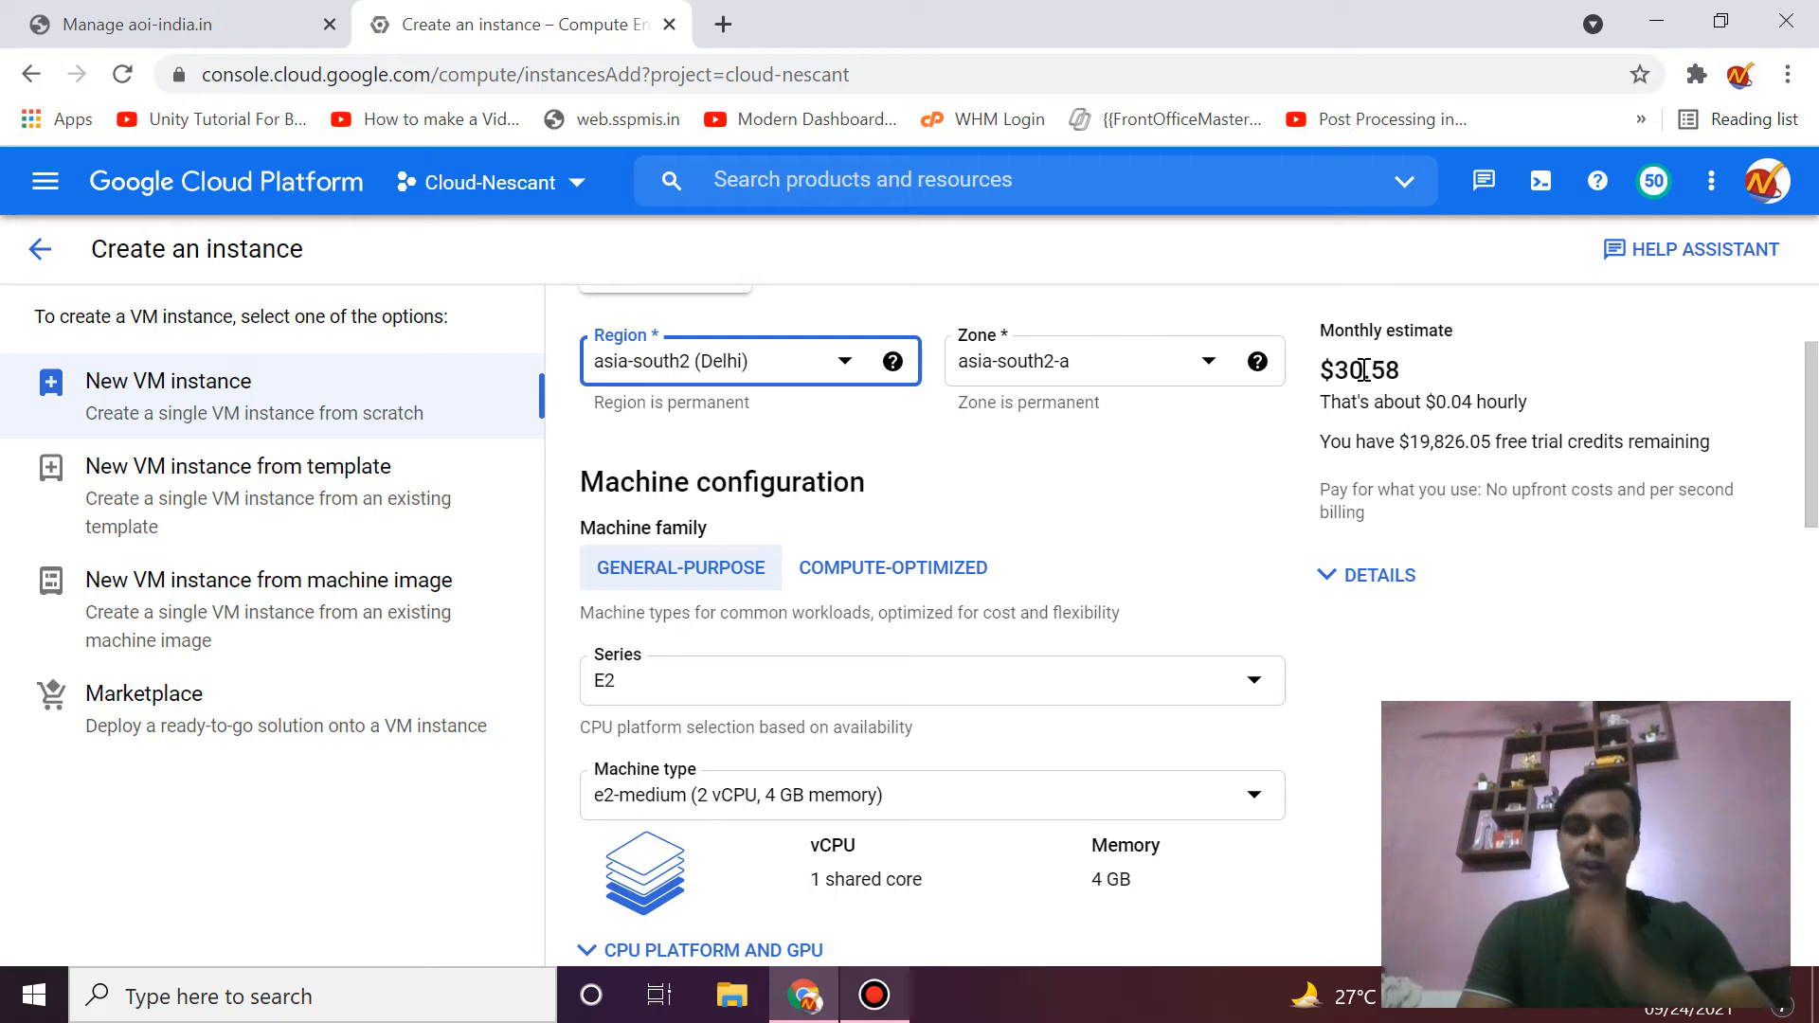
- Note the $30.58 Delhi estimate and switch the region back to us-central1 (Iowa), zone us-central1-c
double_click(1363, 370)
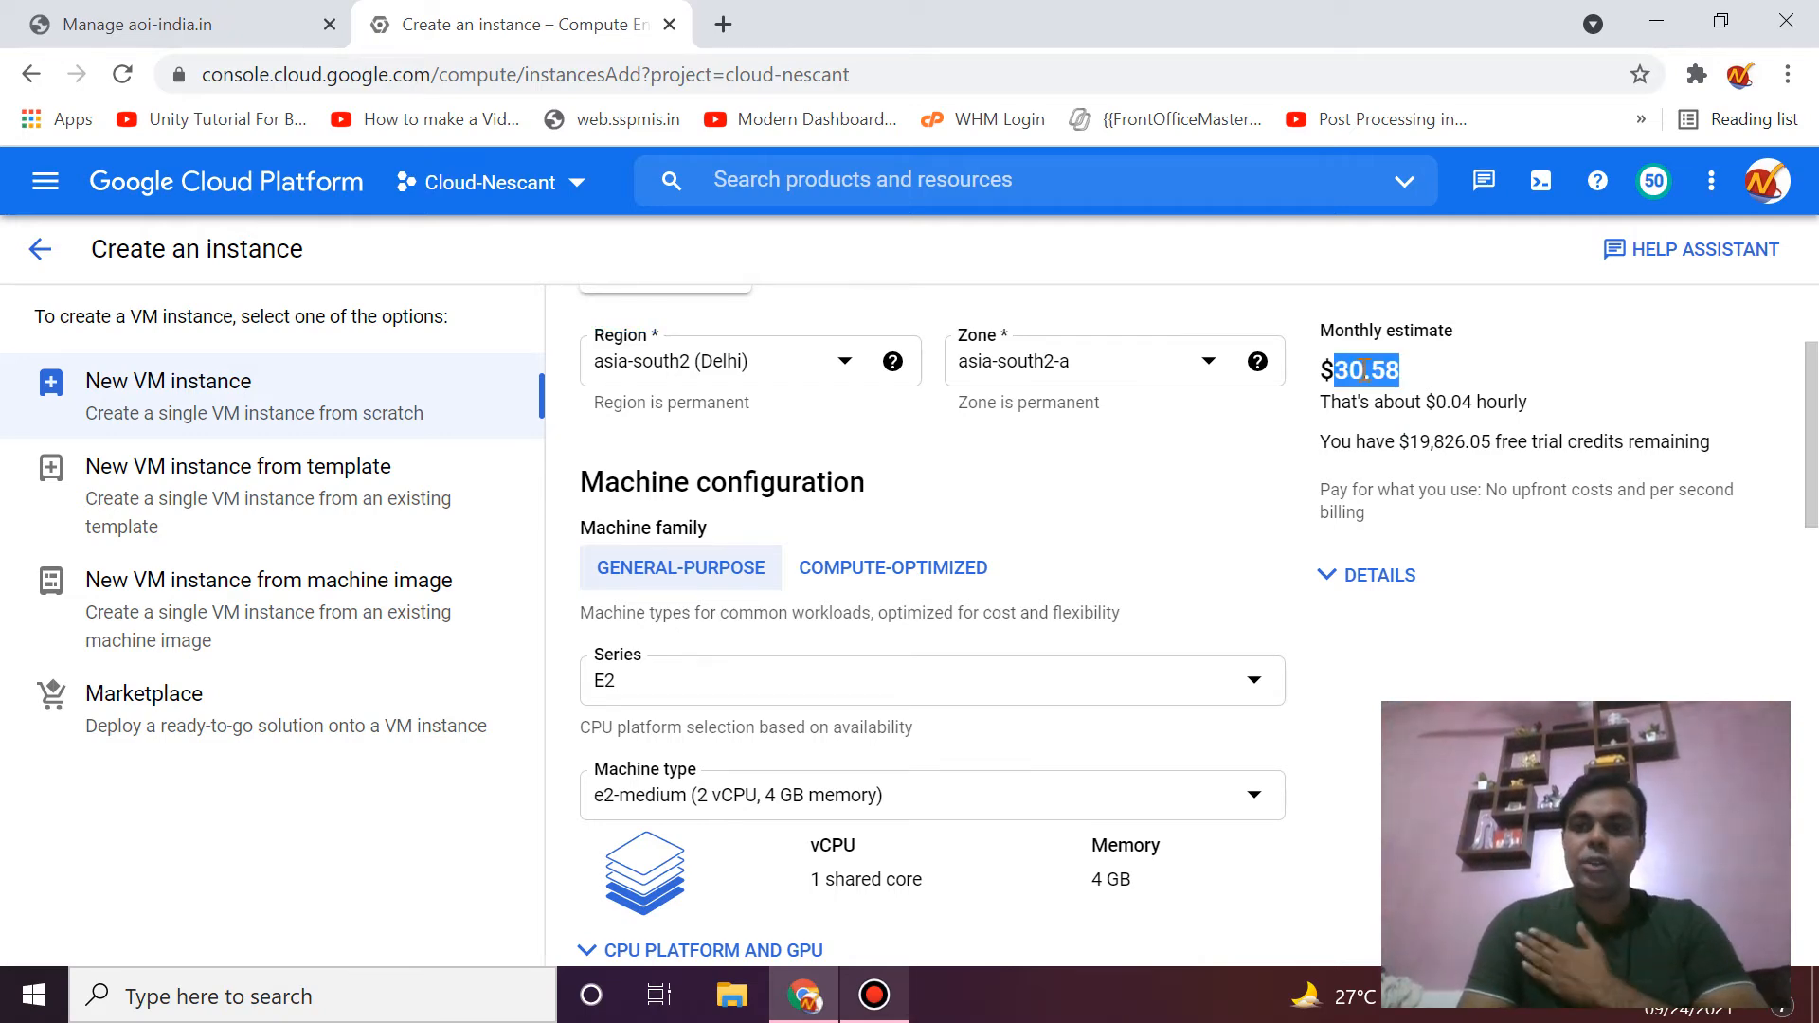
left_click(775, 363)
scroll(787, 537, "up", 10)
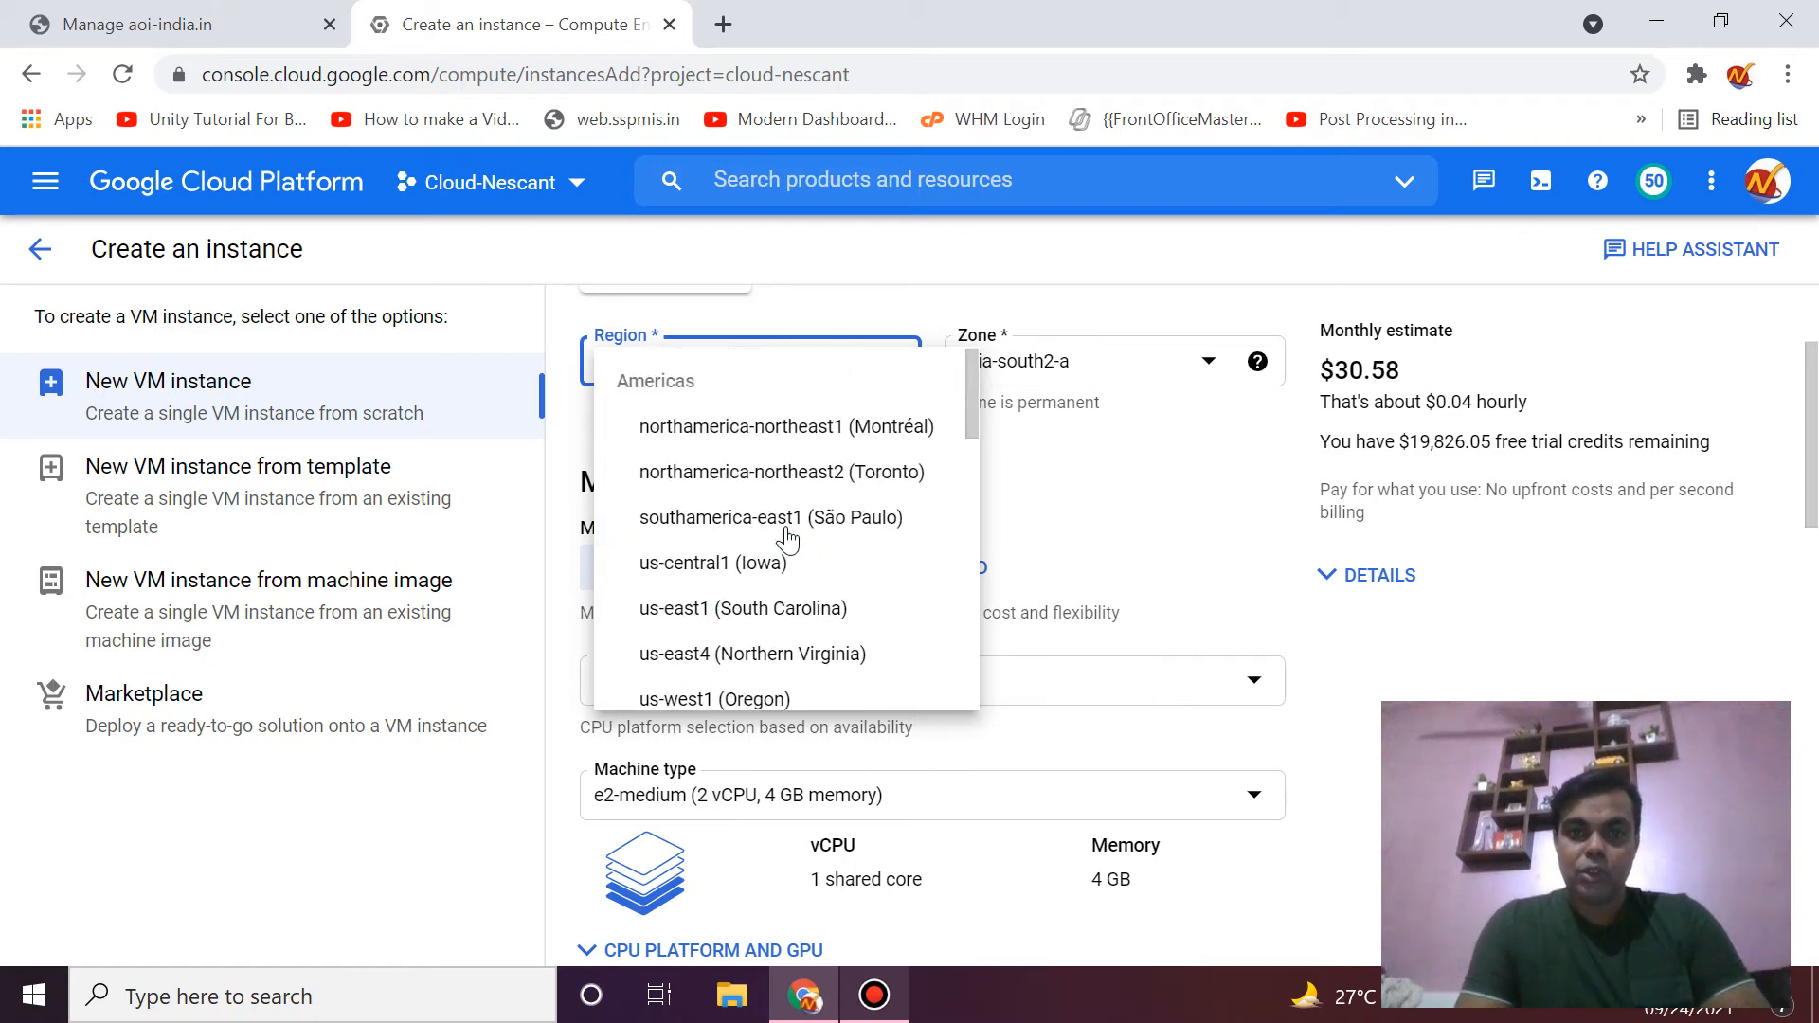
left_click(763, 565)
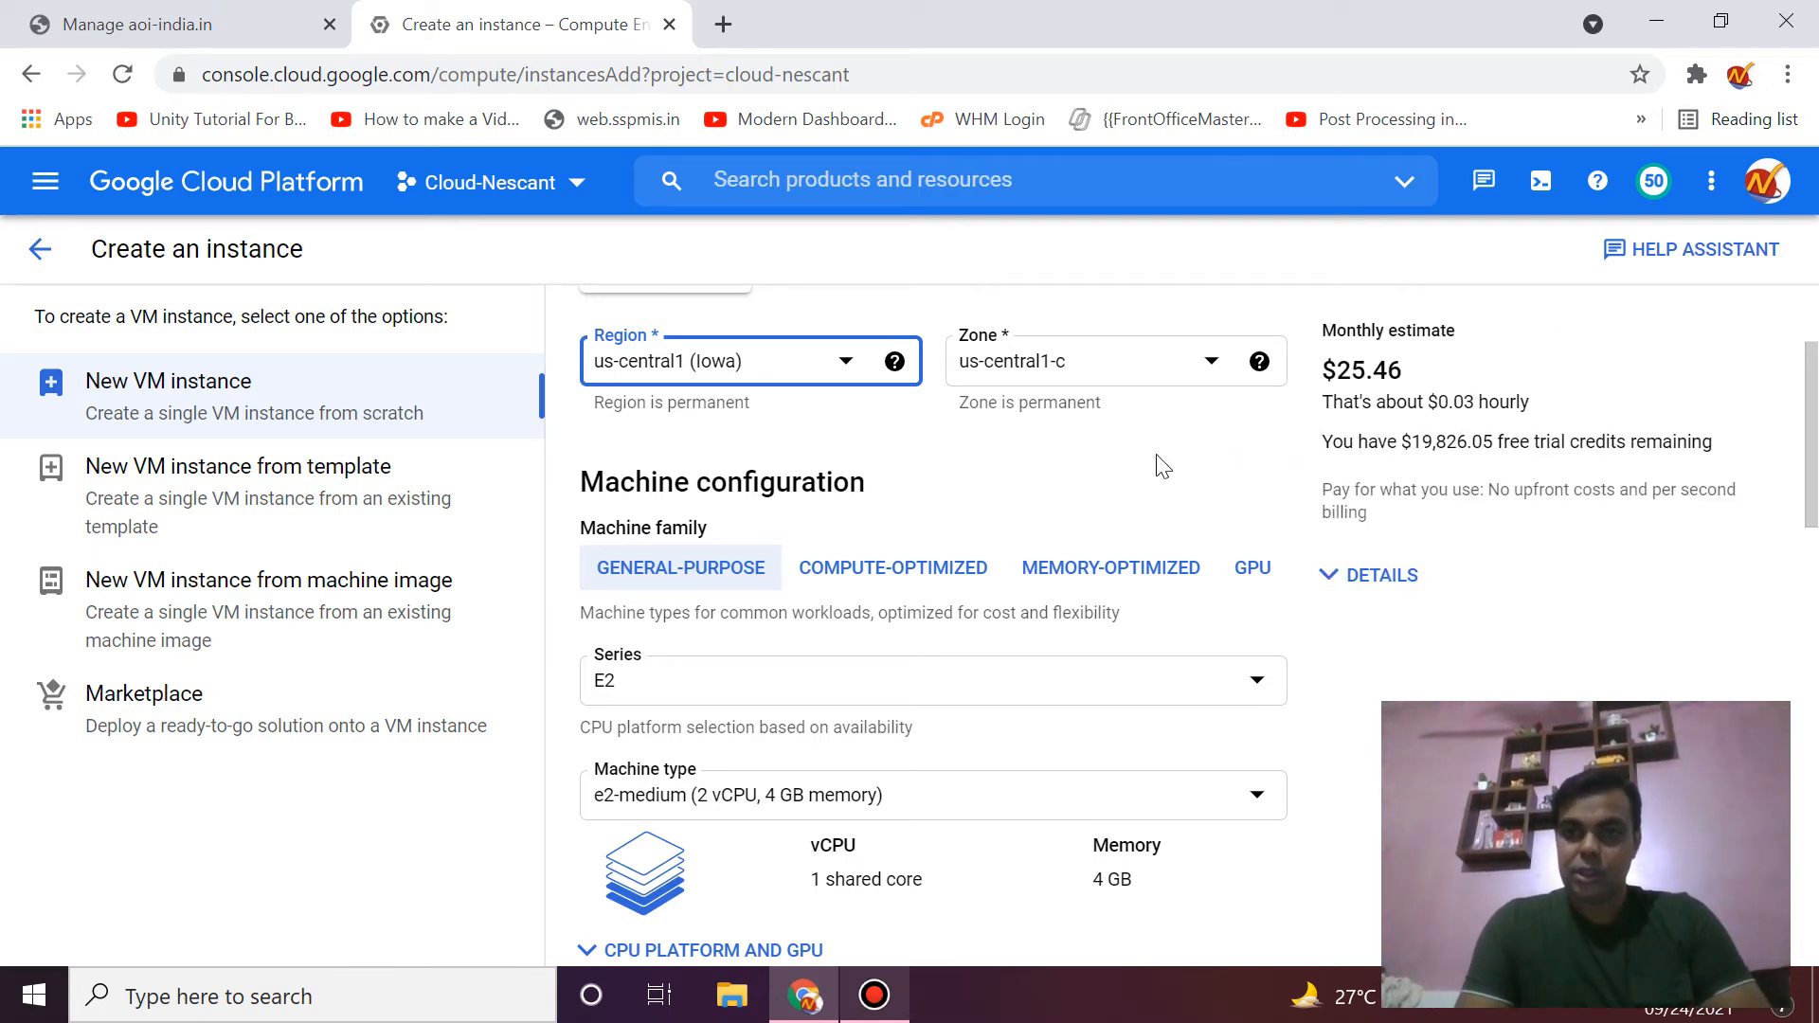
scroll(1331, 445, "down", 3)
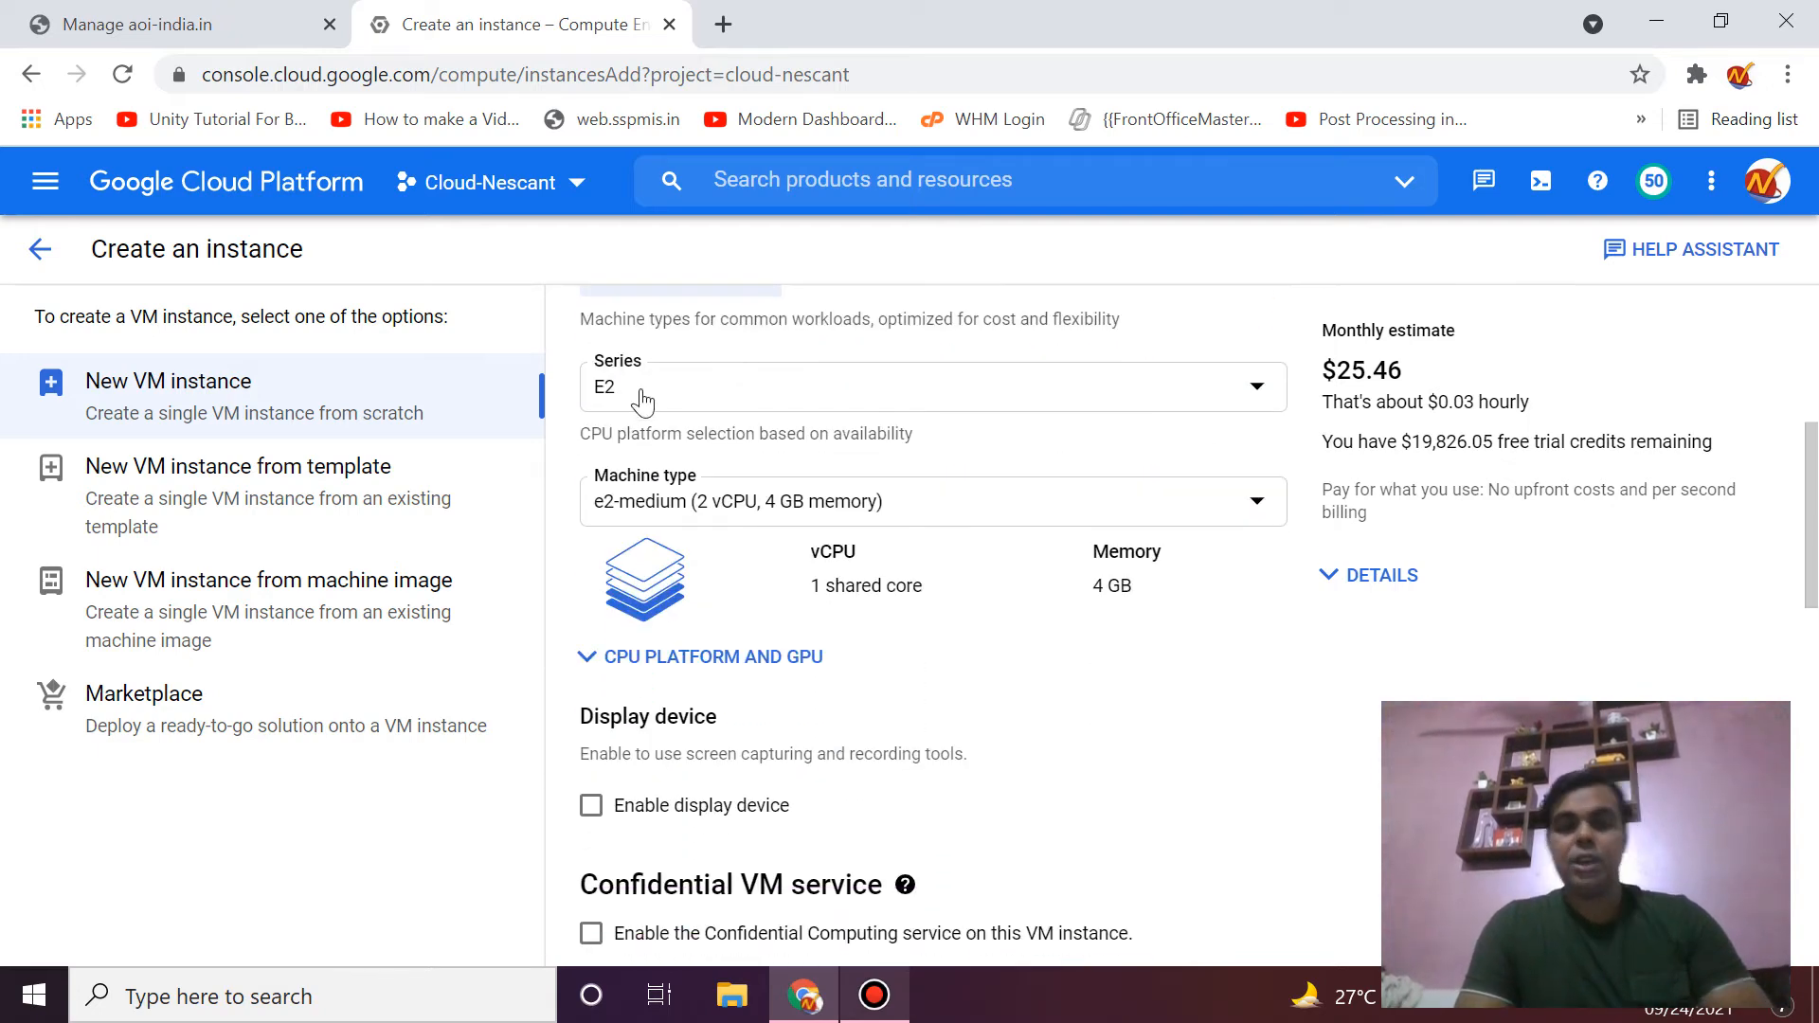
scroll(650, 398, "up", 1)
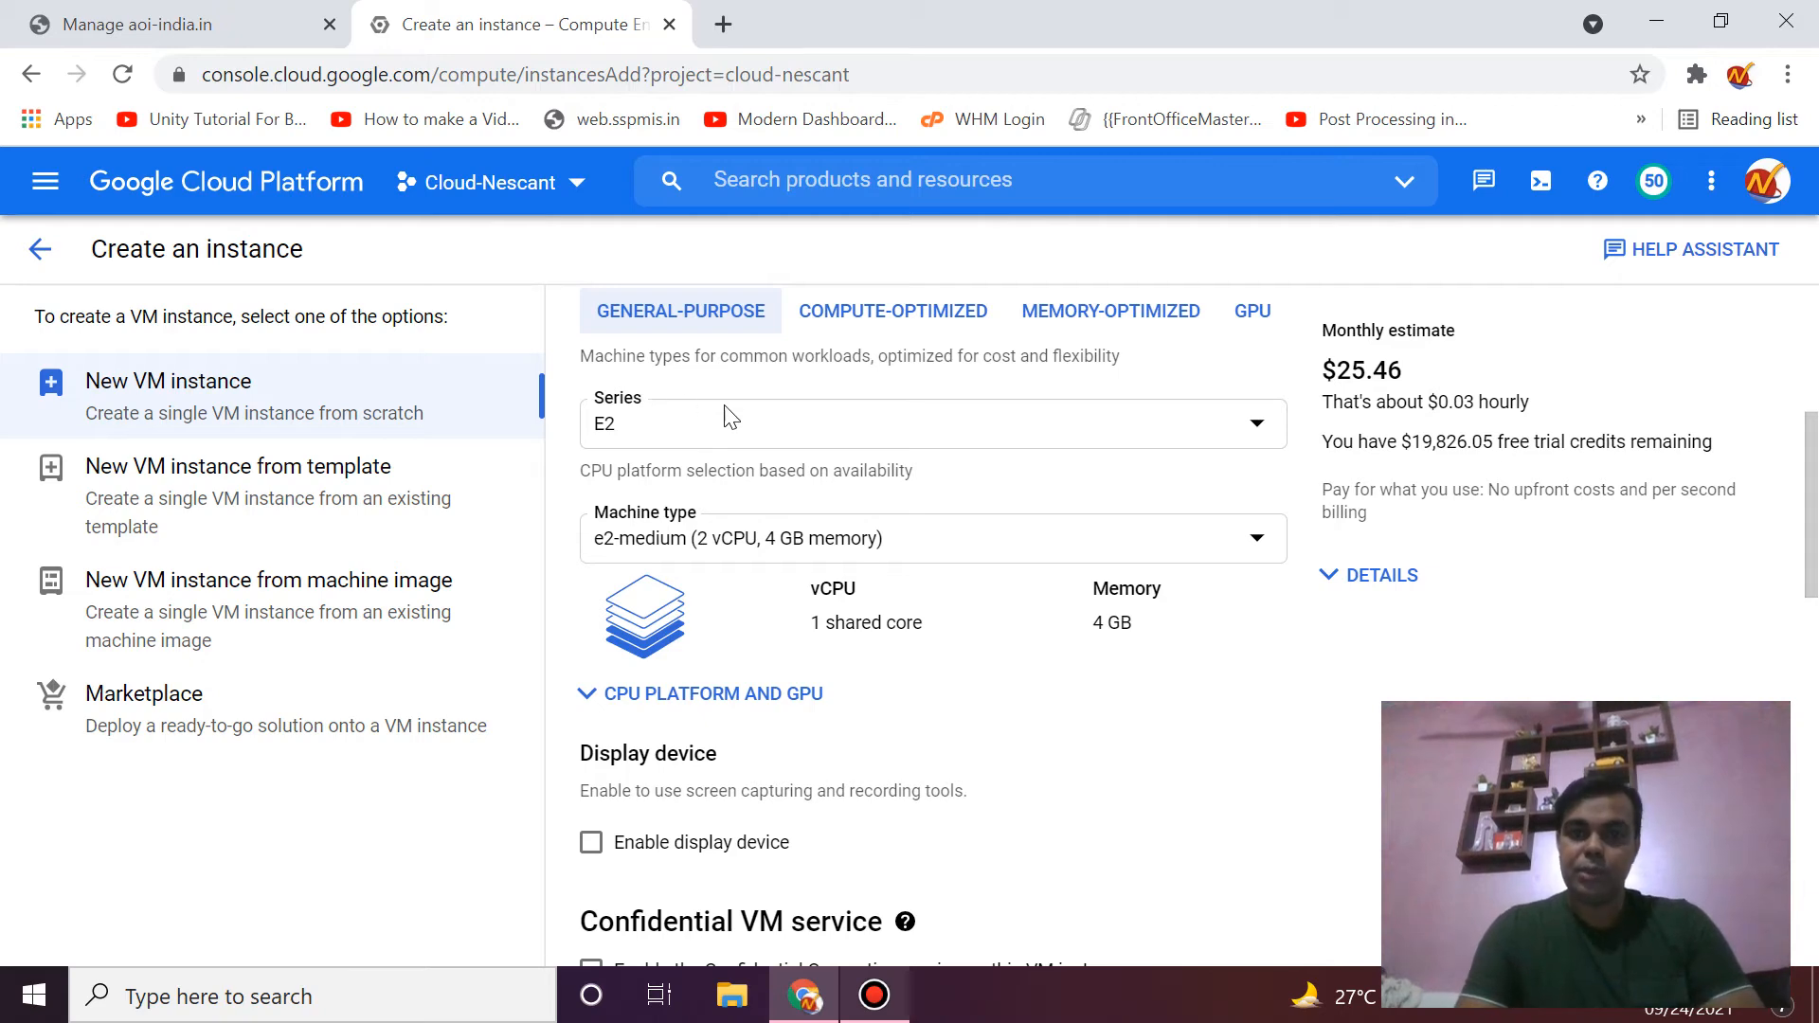
left_click(927, 540)
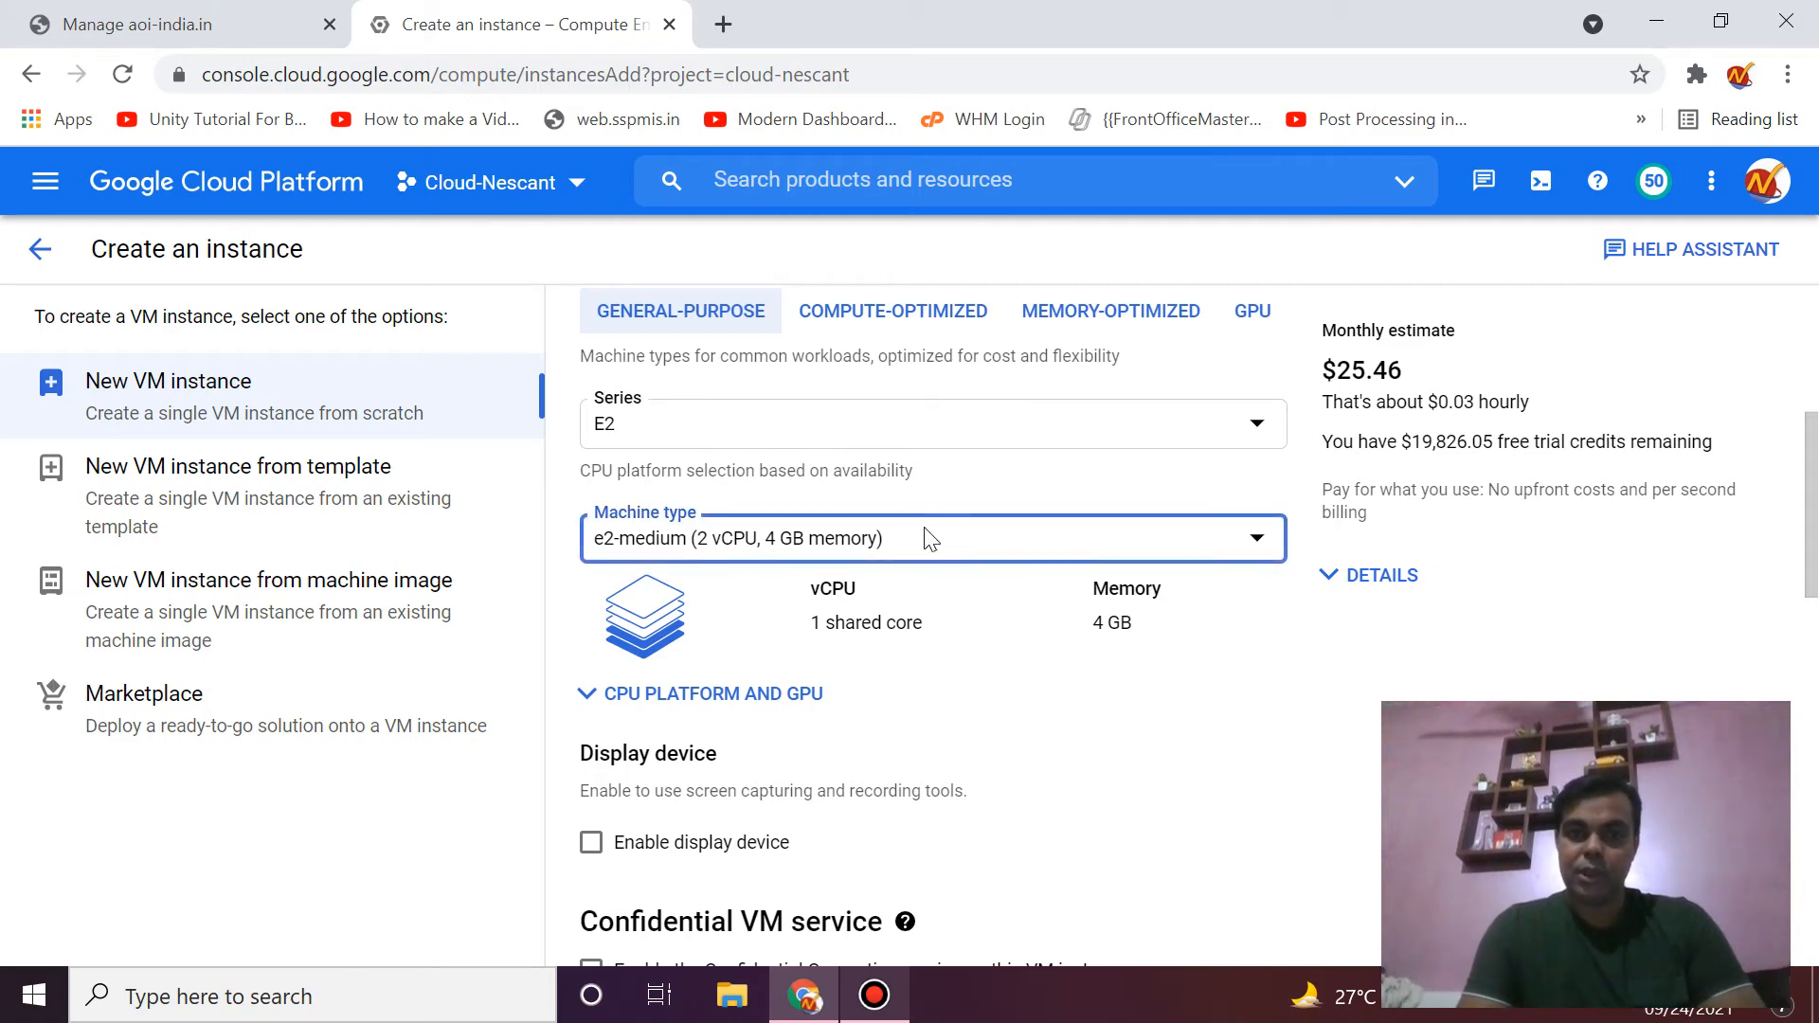
scroll(858, 748, "down", 3)
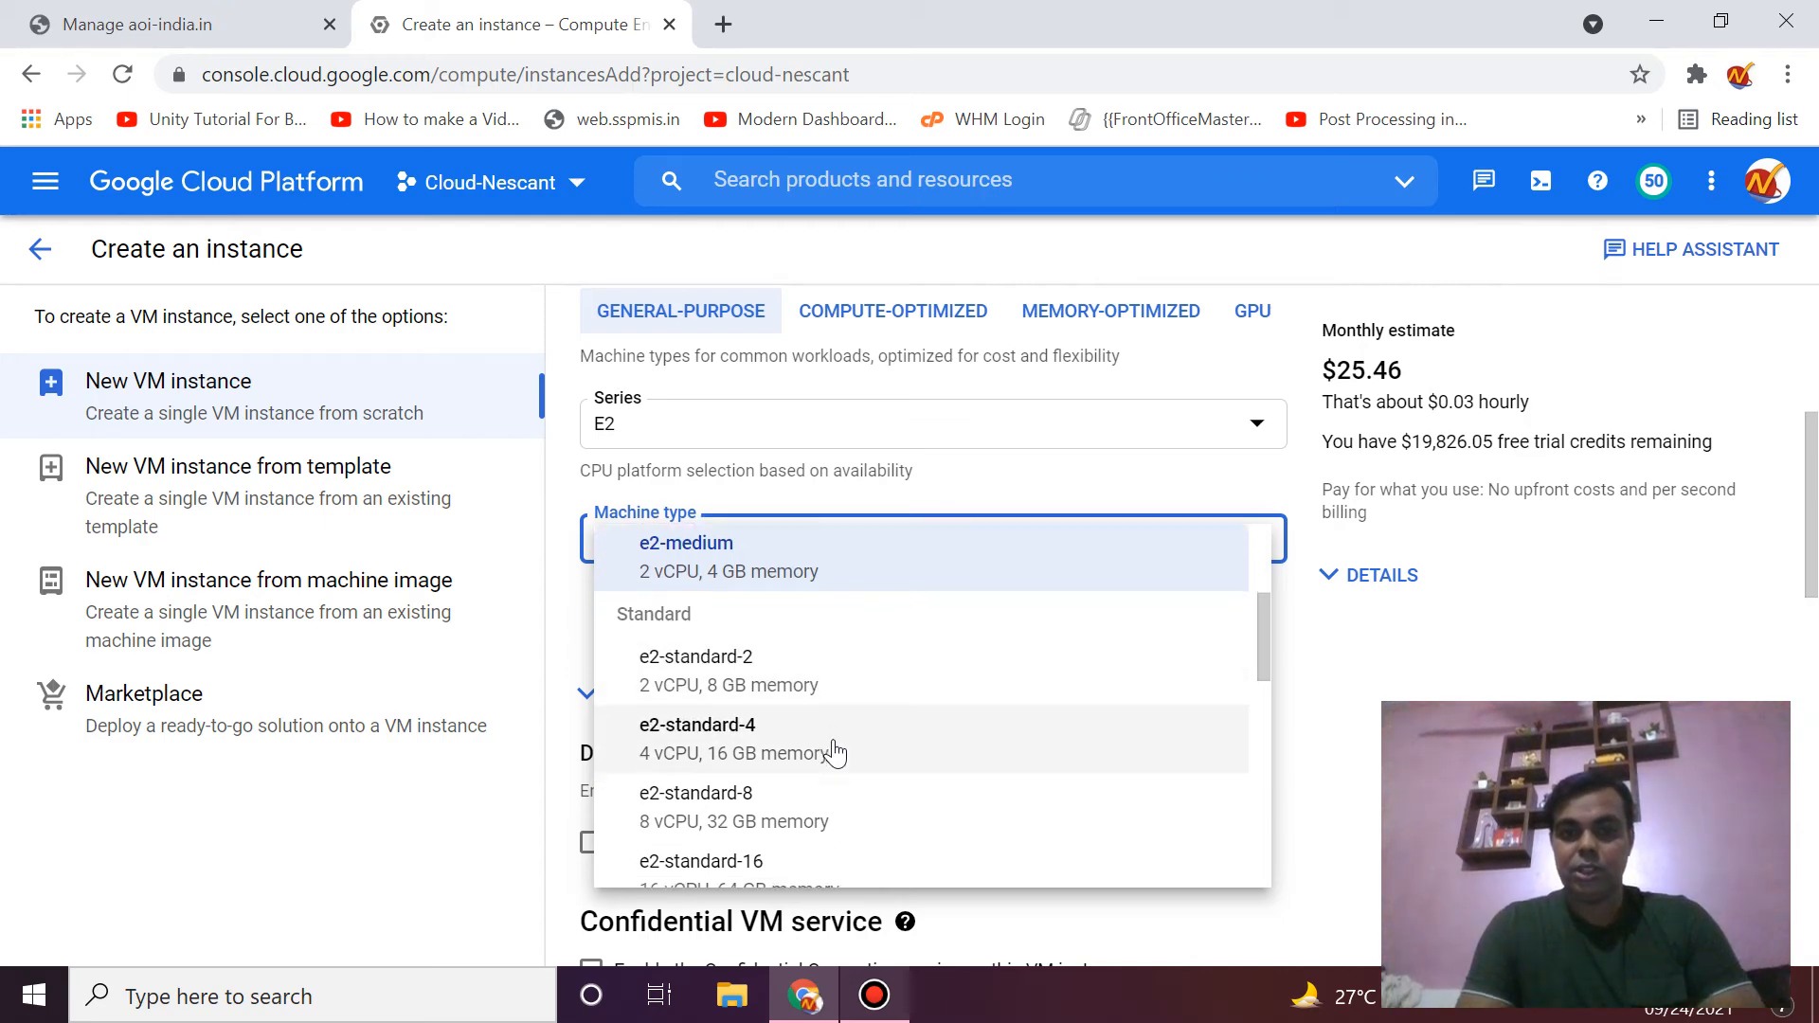
scroll(835, 752, "down", 2)
scroll(836, 752, "down", 2)
scroll(835, 751, "up", 7)
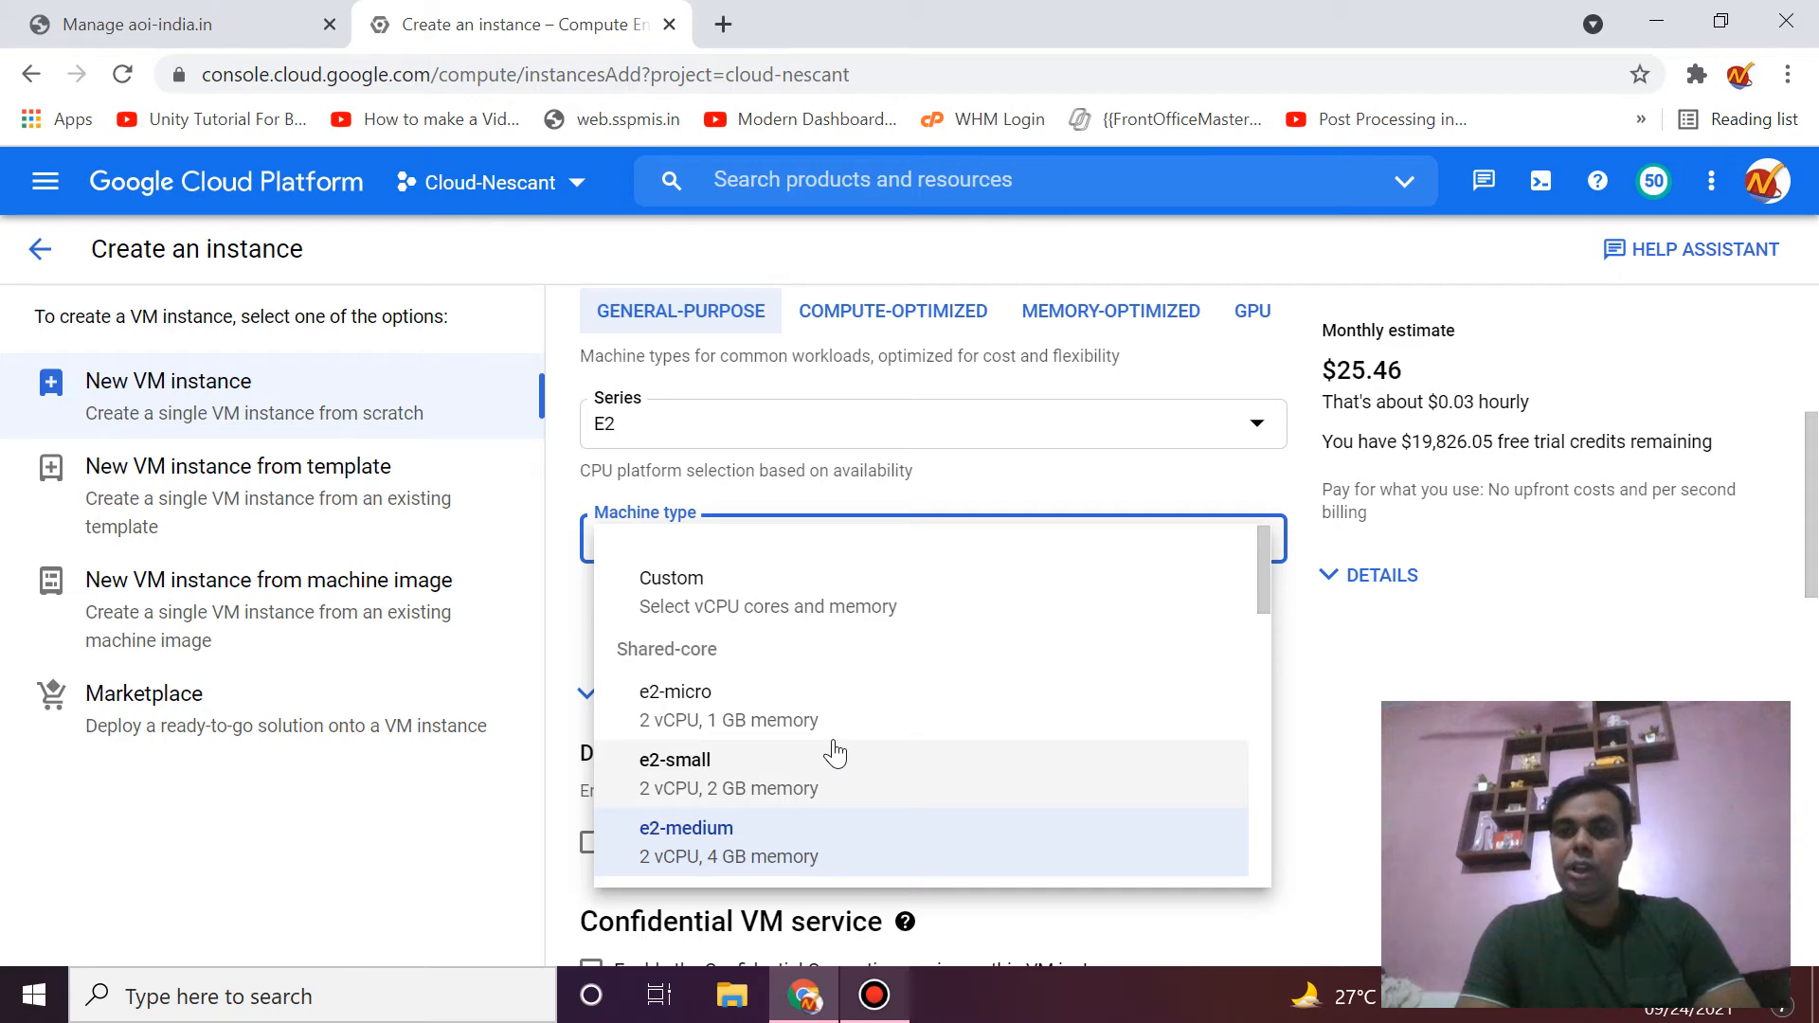
left_click(1300, 698)
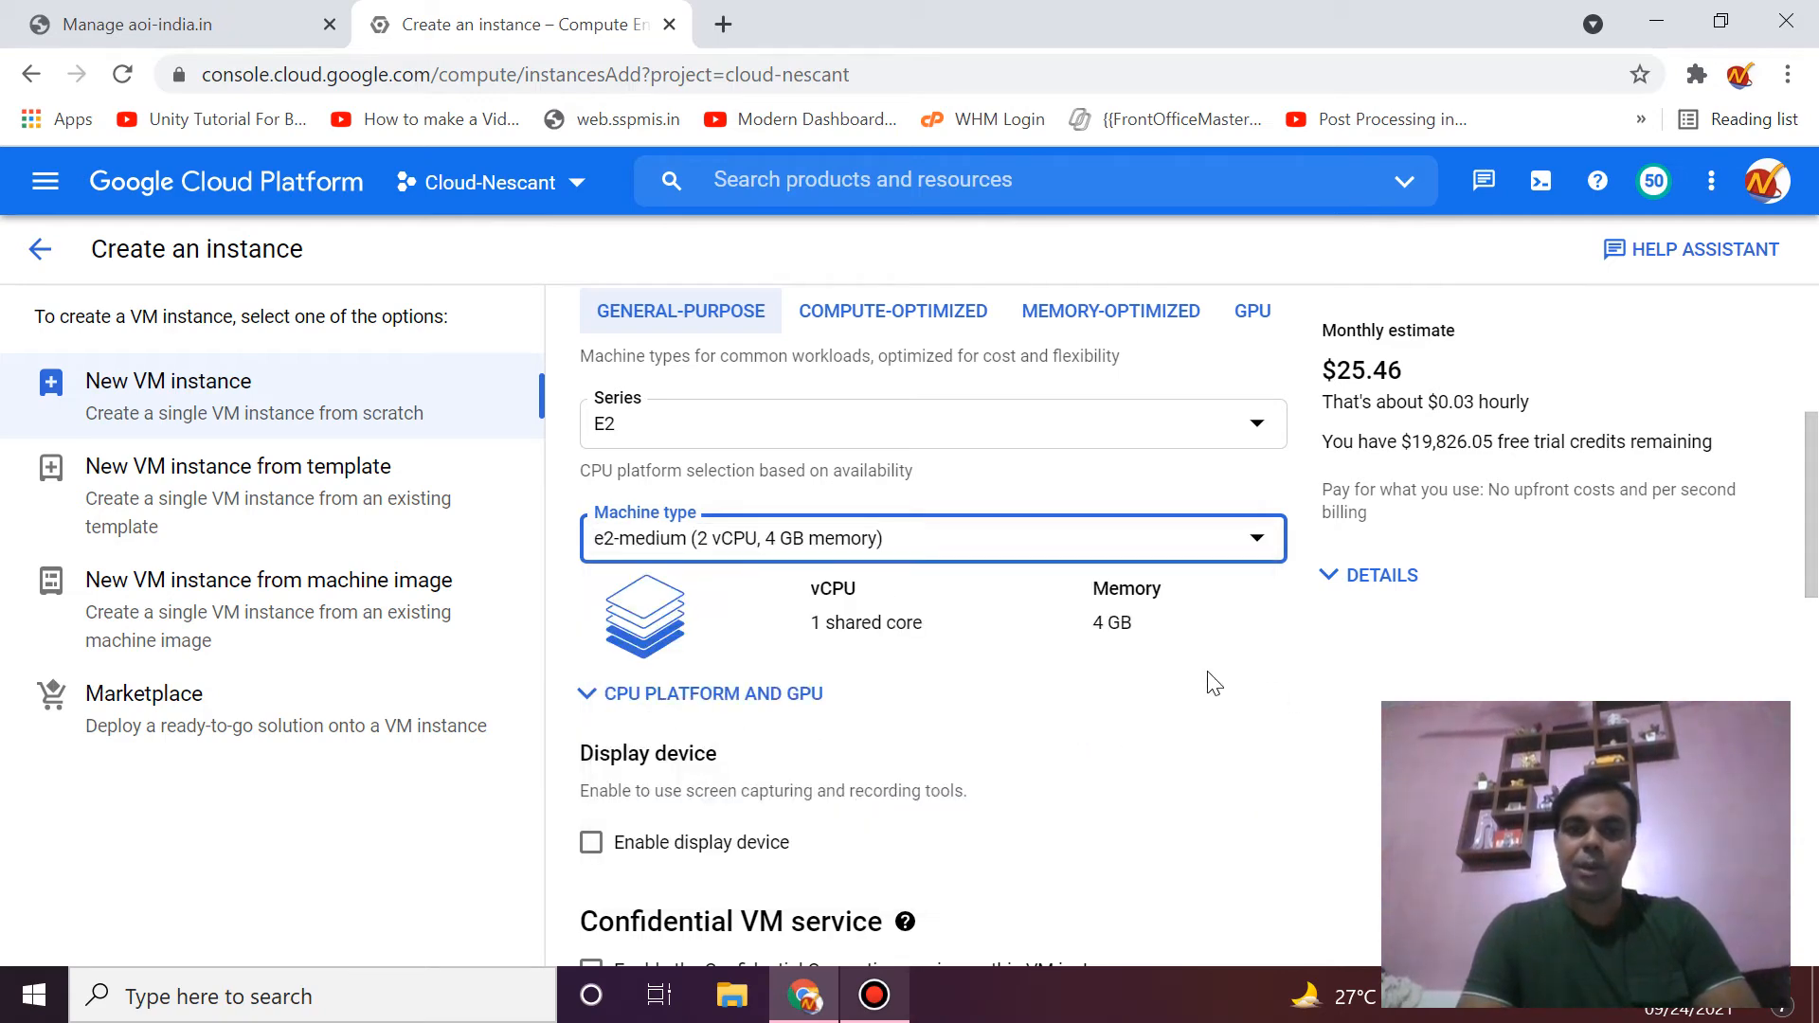
scroll(911, 705, "down", 5)
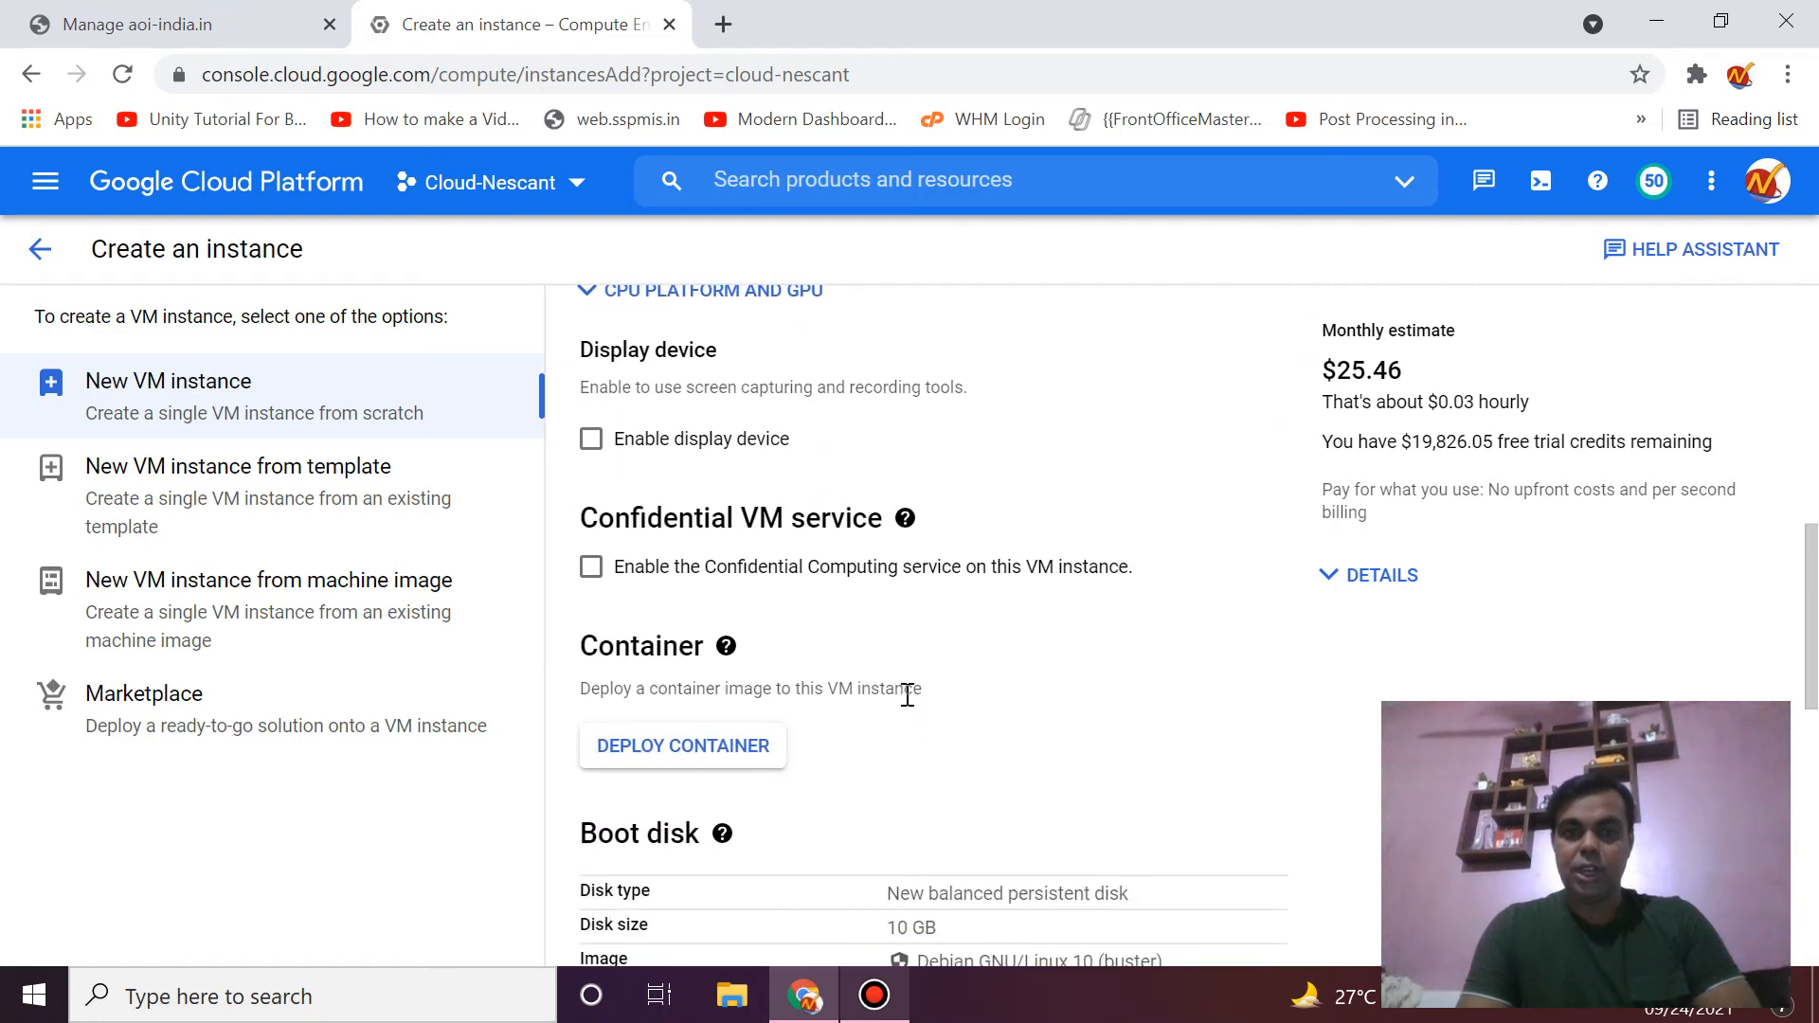
scroll(911, 706, "up", 2)
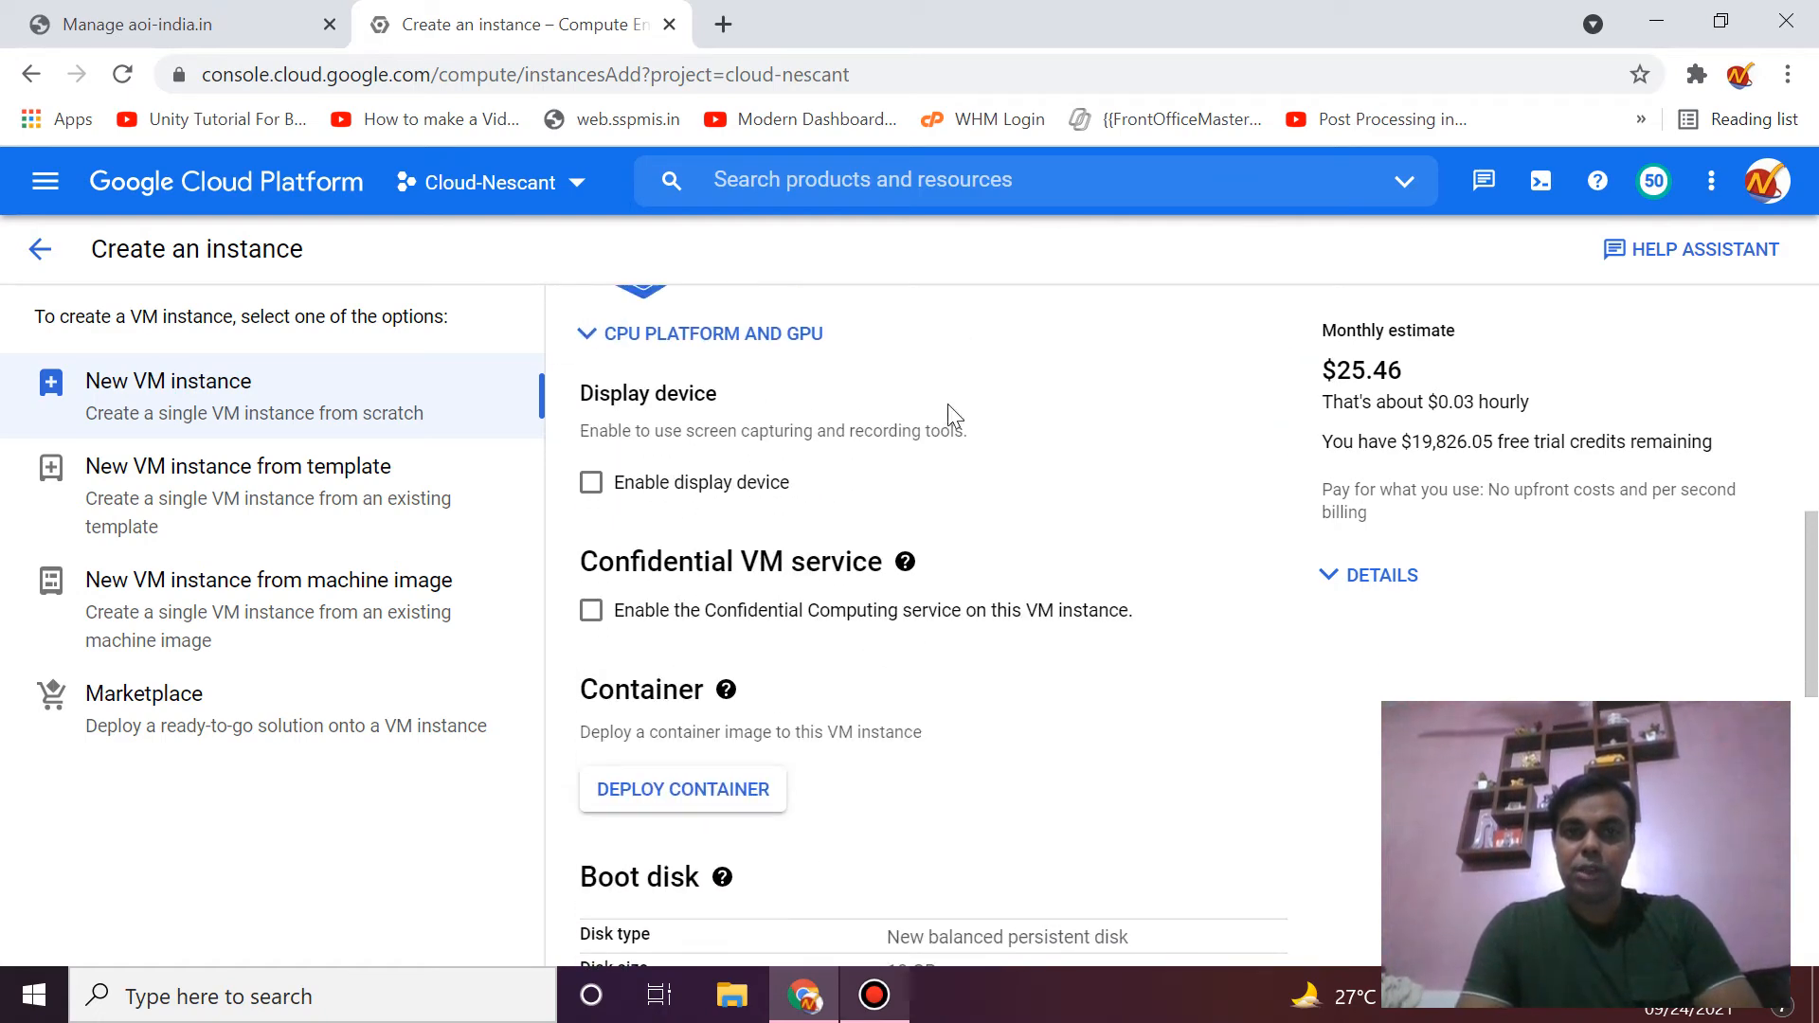
scroll(963, 575, "down", 7)
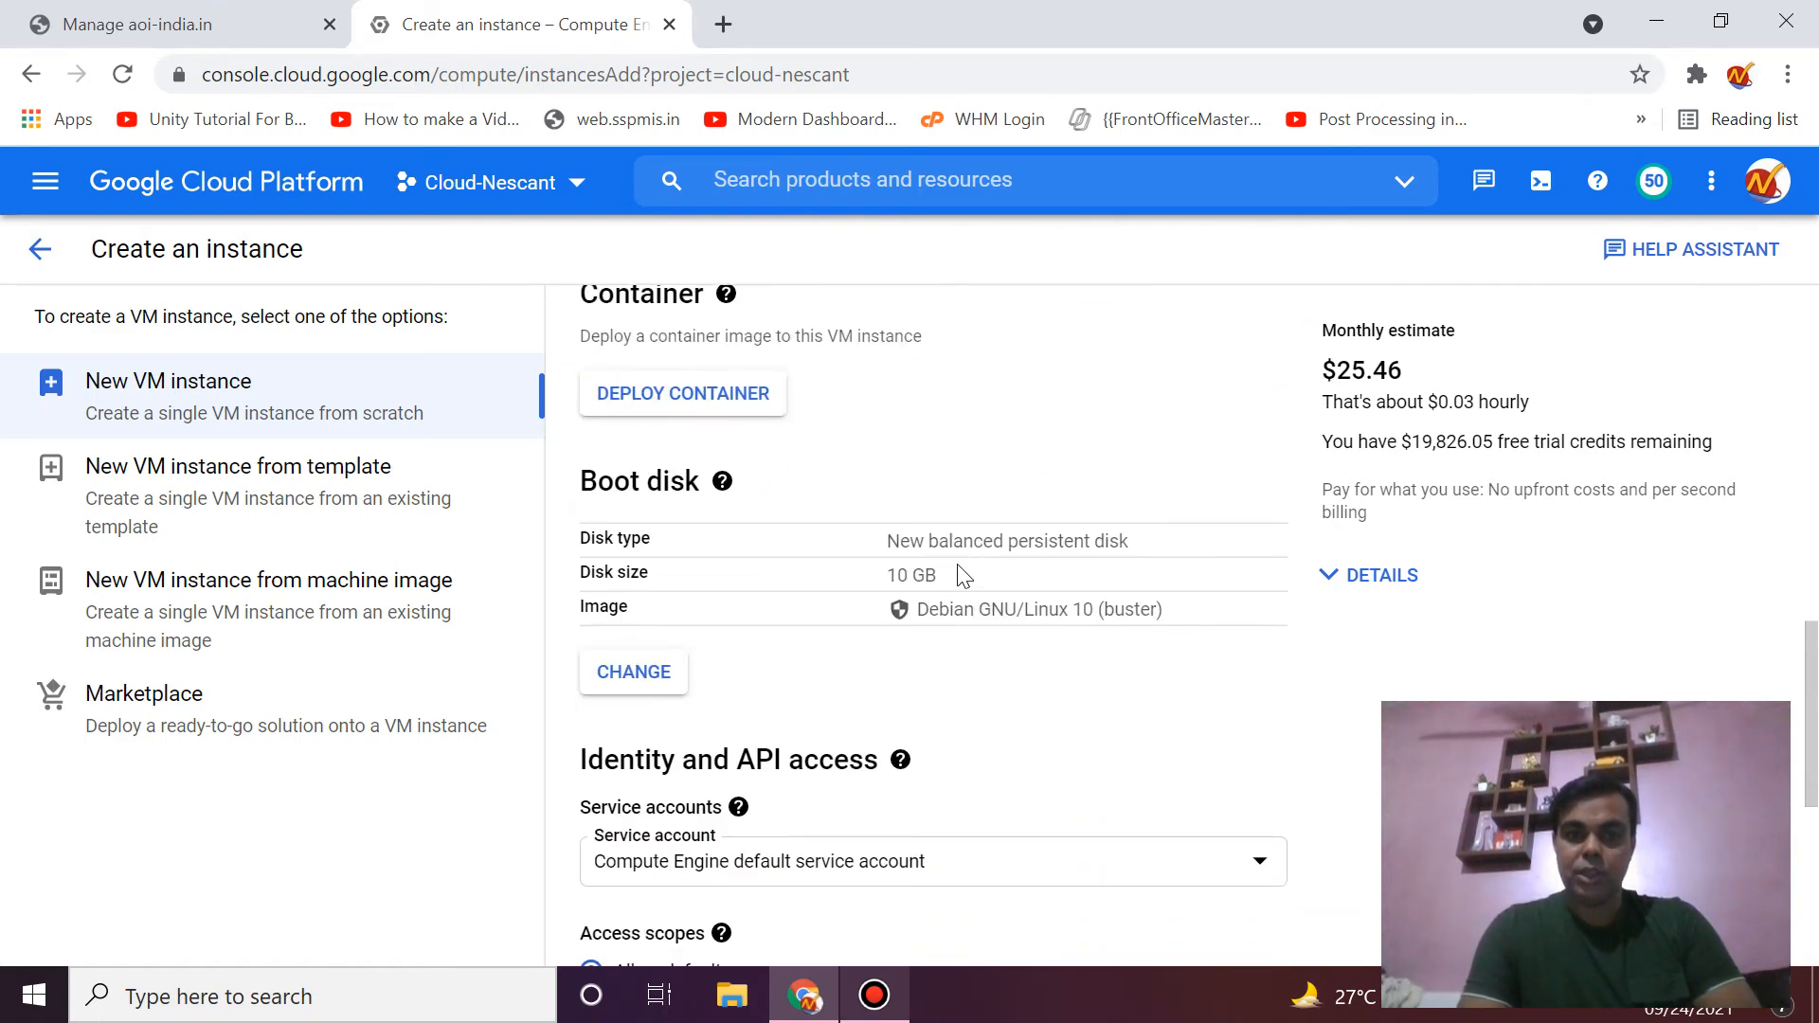
scroll(959, 573, "up", 2)
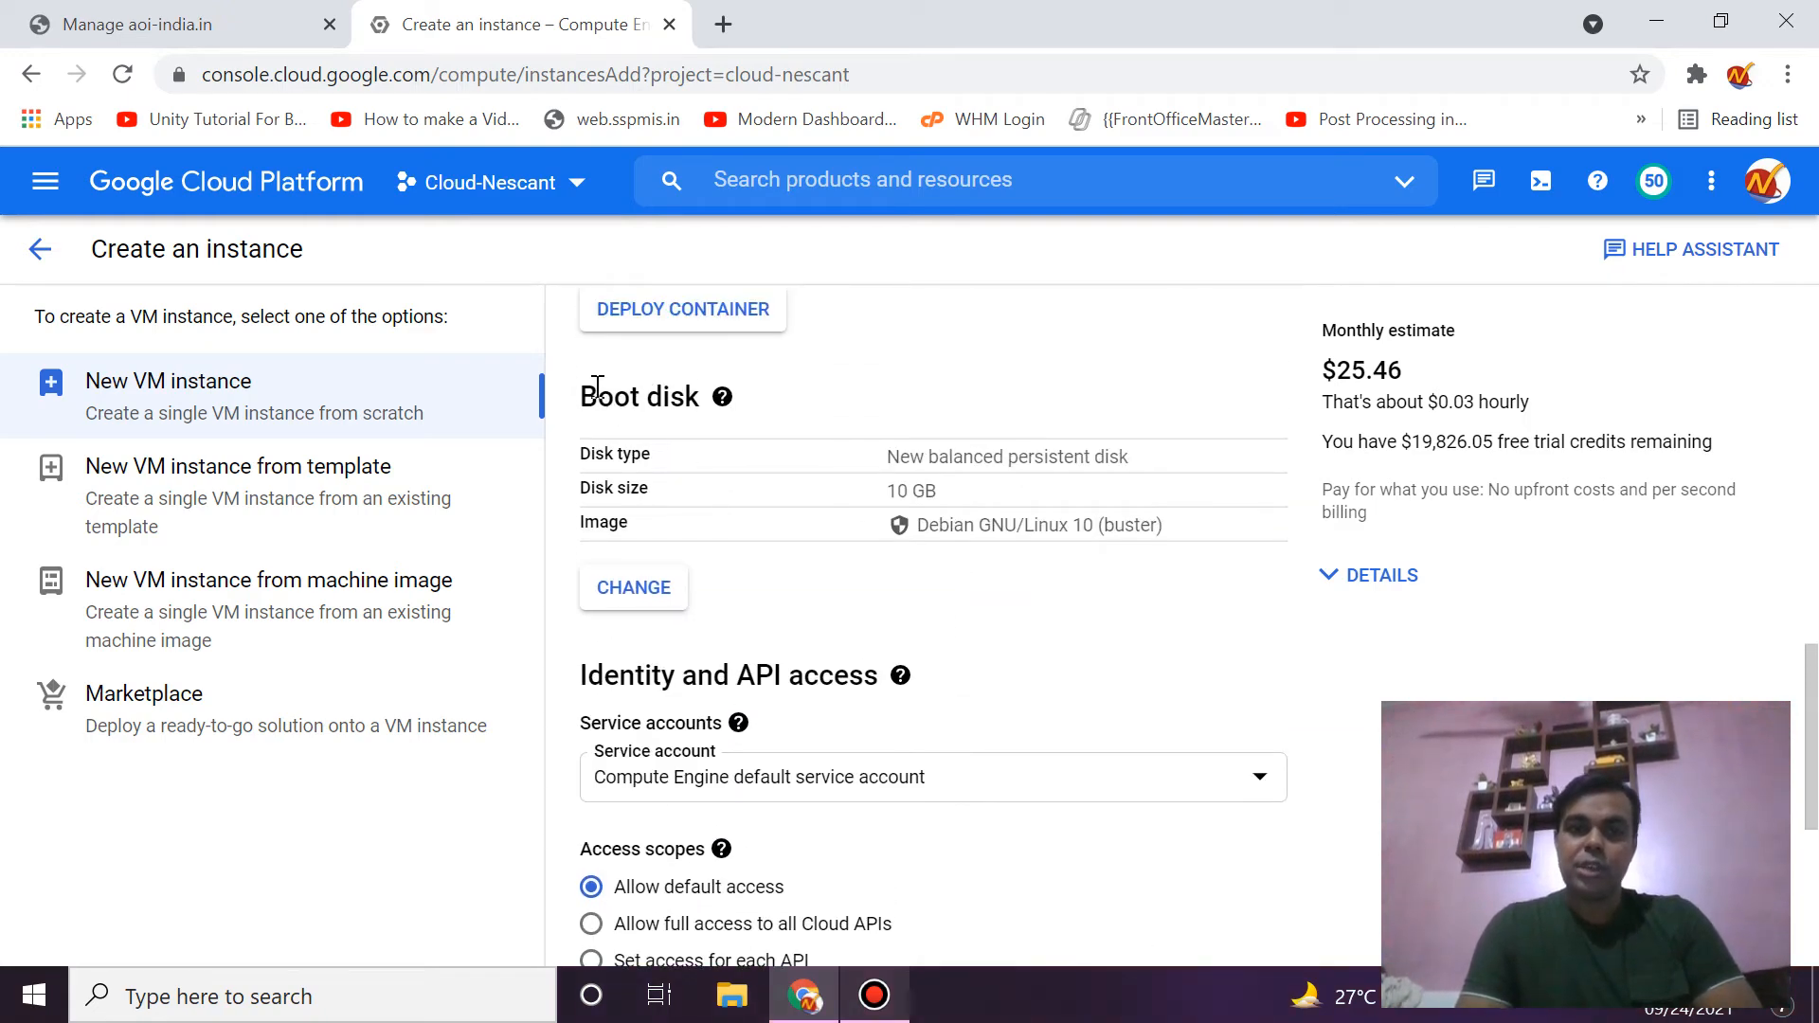
double_click(598, 388)
double_click(659, 392)
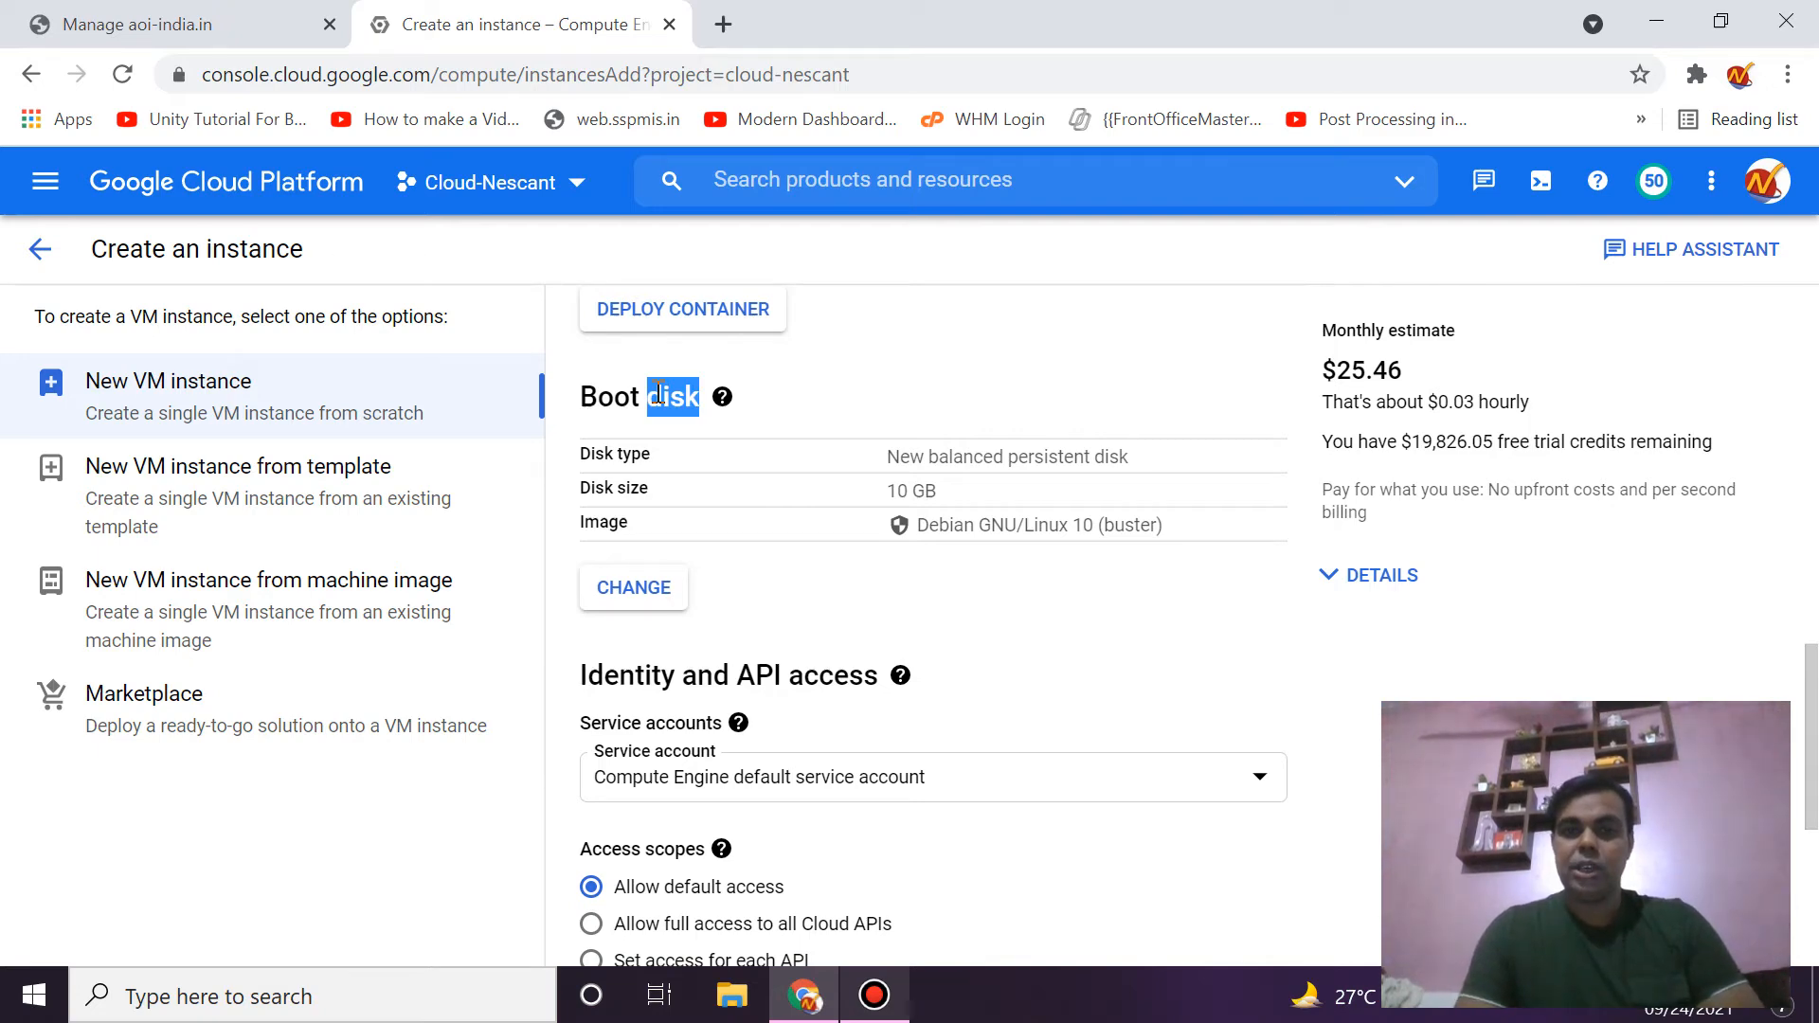
- Choose CentOS 7 as the boot disk image
left_click(649, 594)
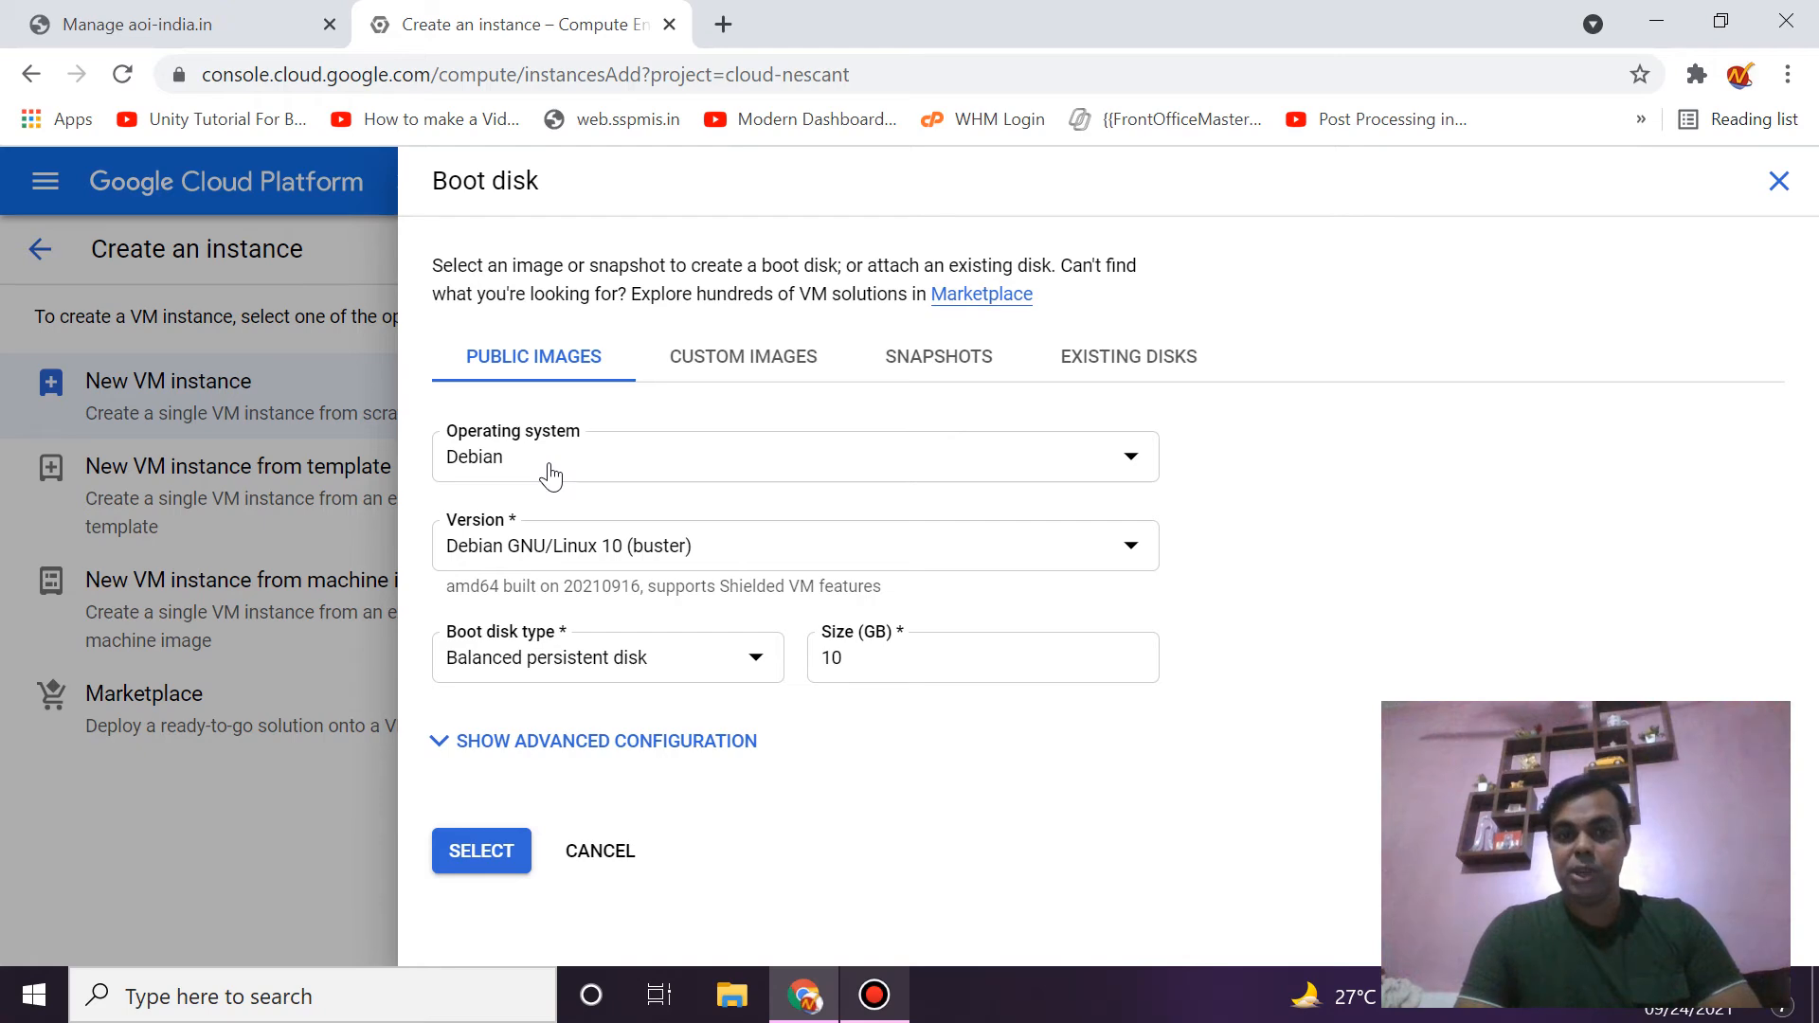
left_click(550, 474)
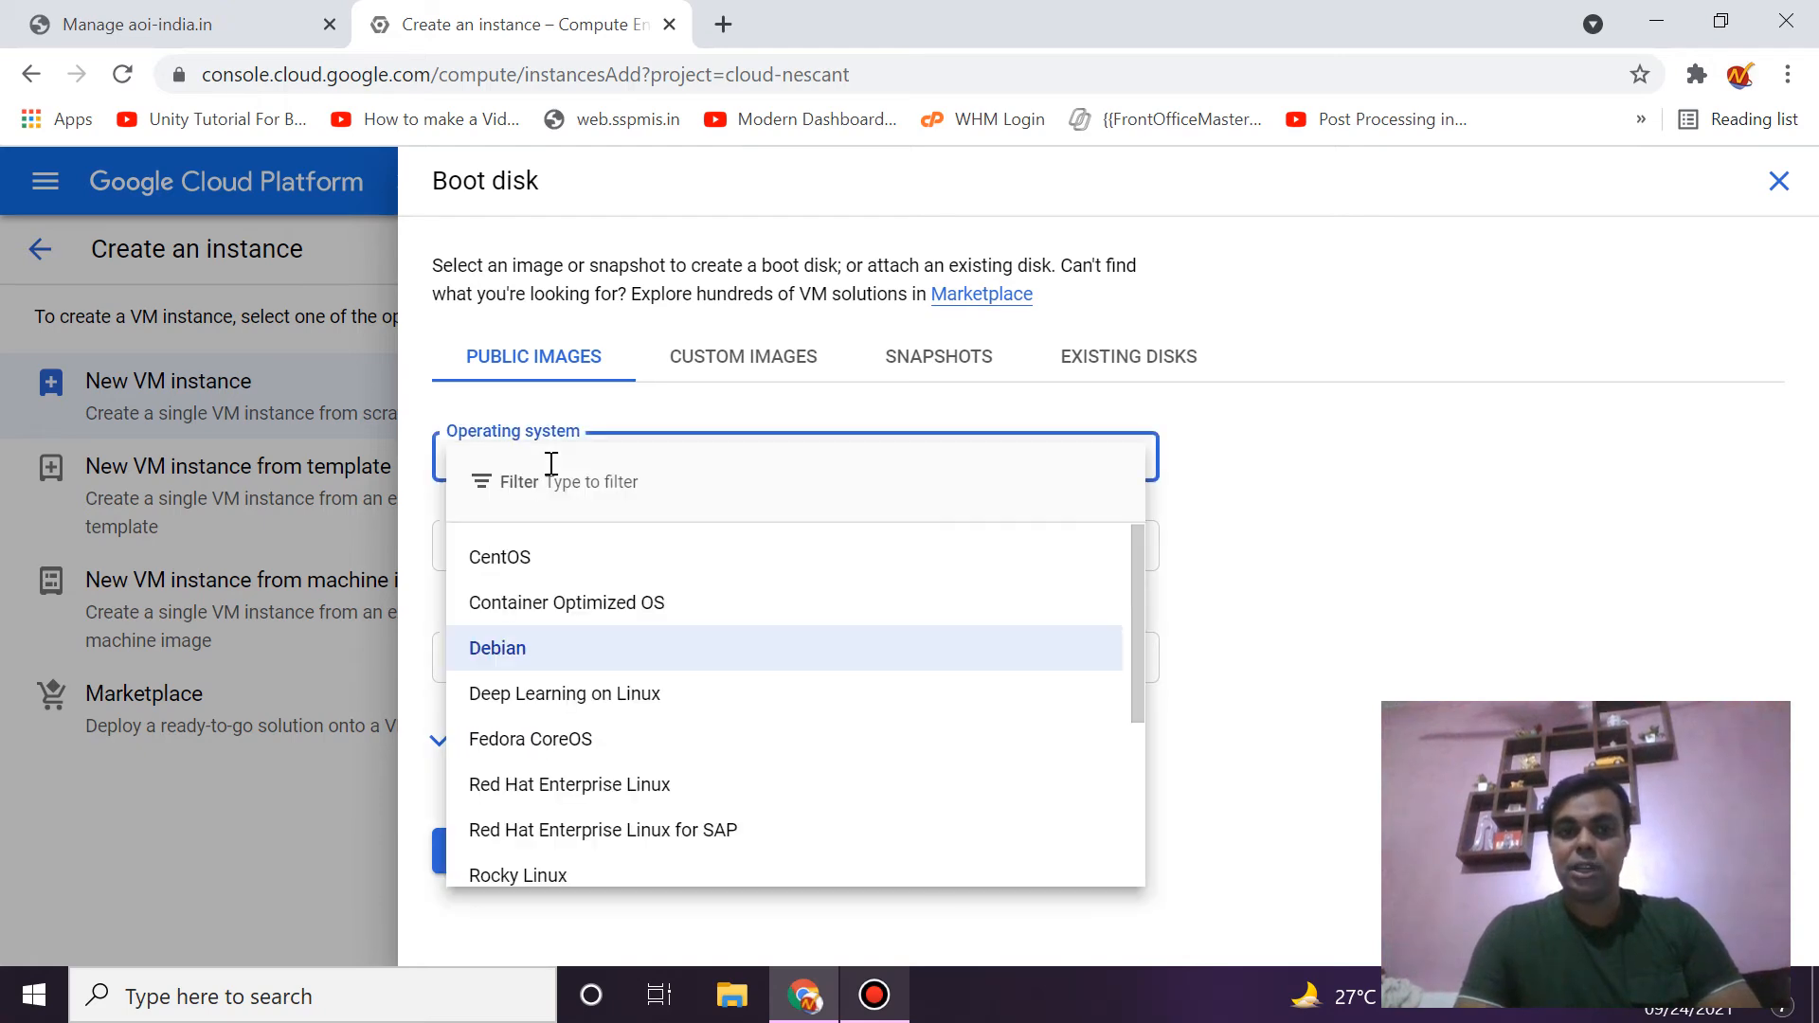
left_click(606, 560)
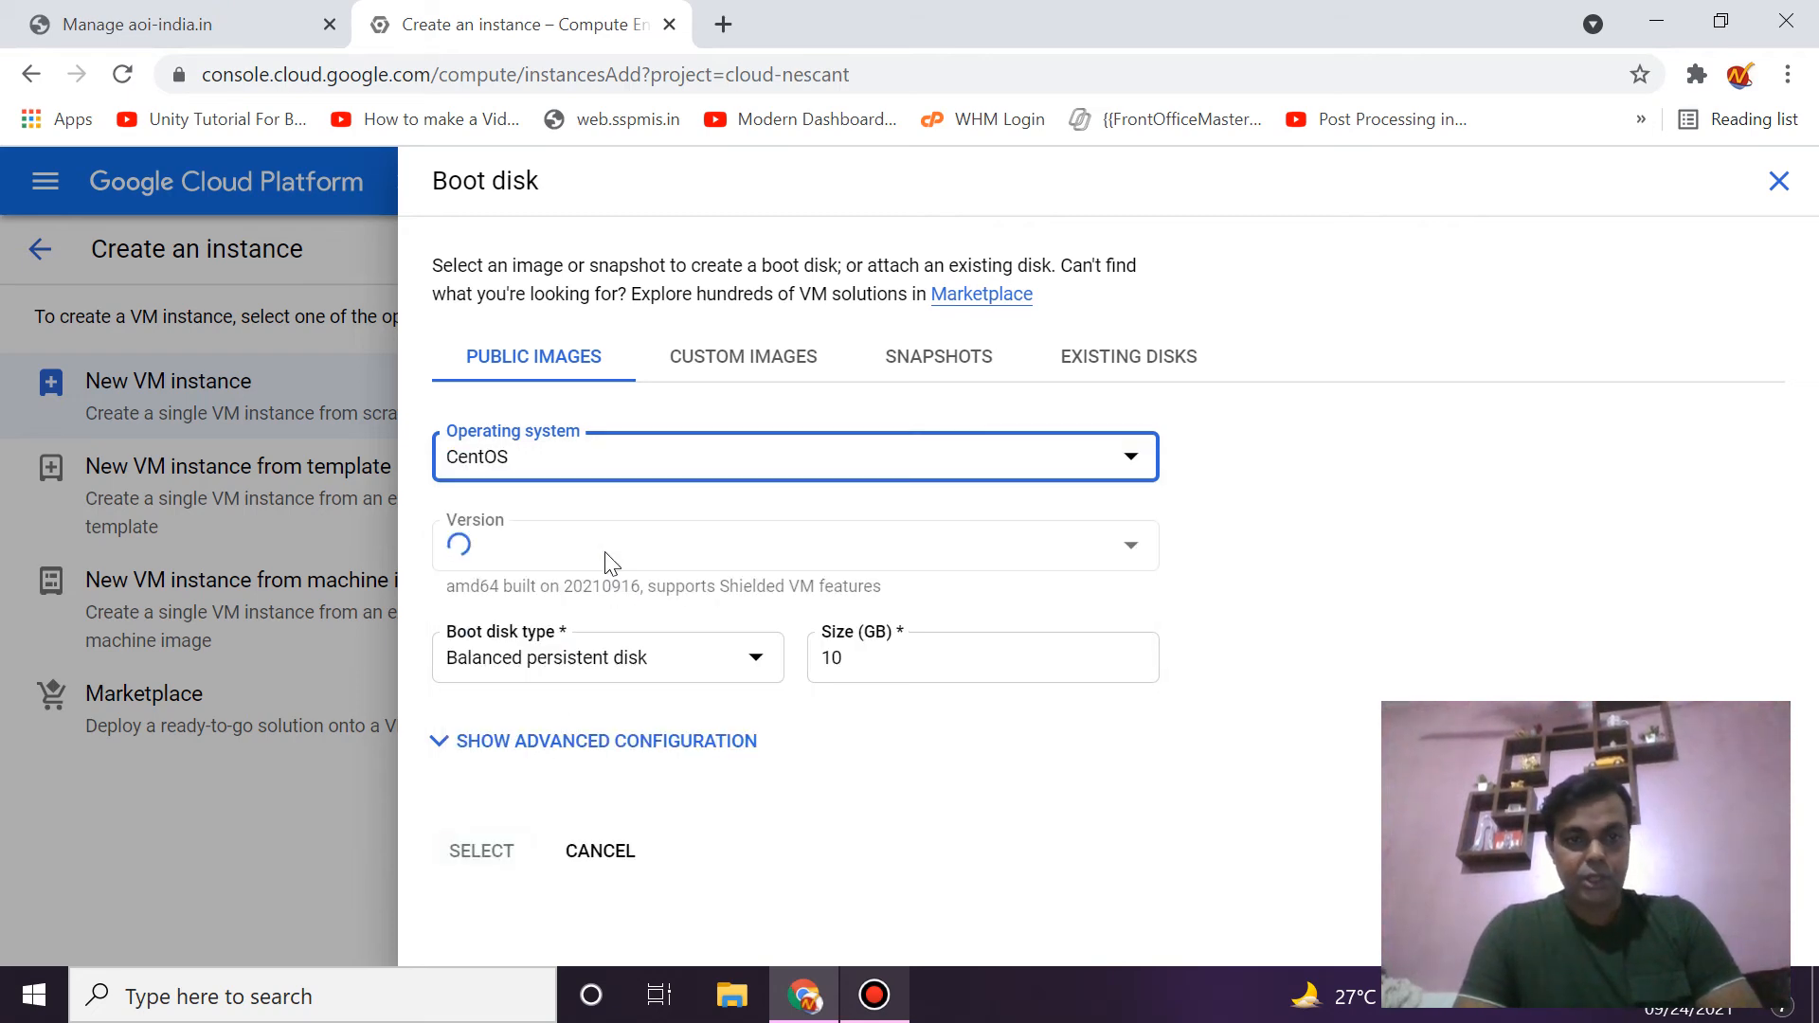
left_click(627, 555)
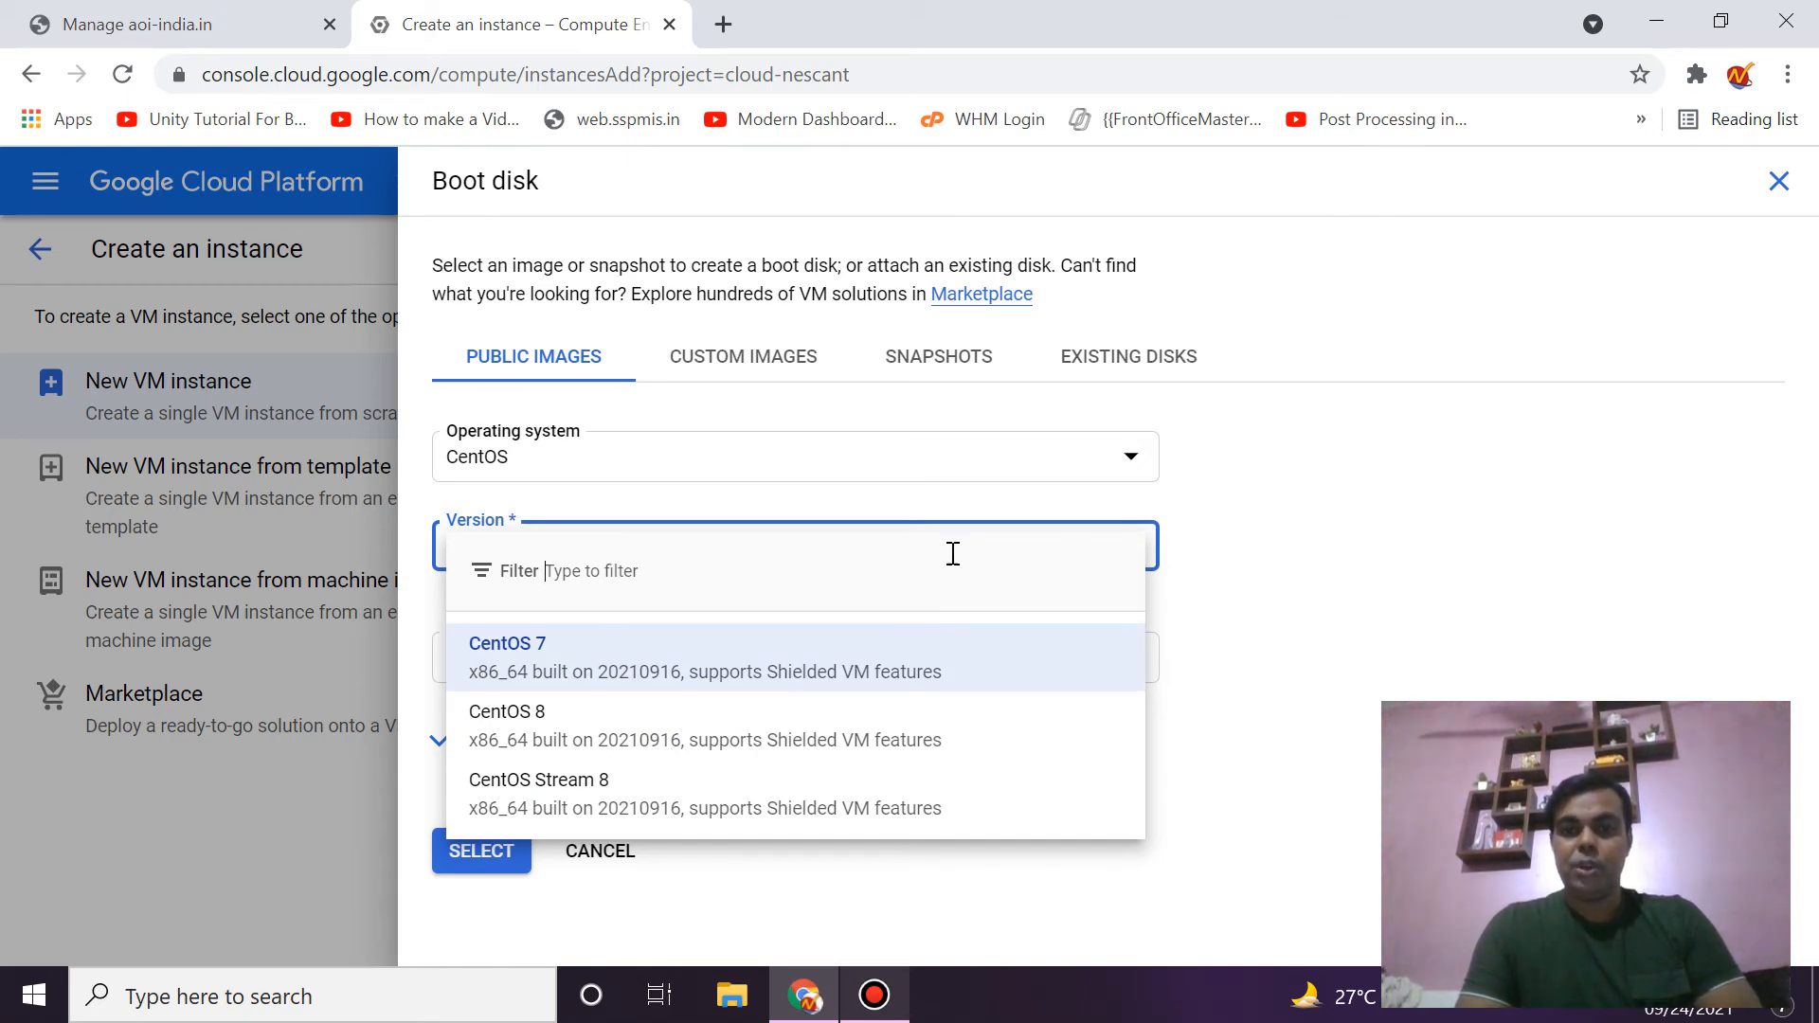
left_click(1260, 552)
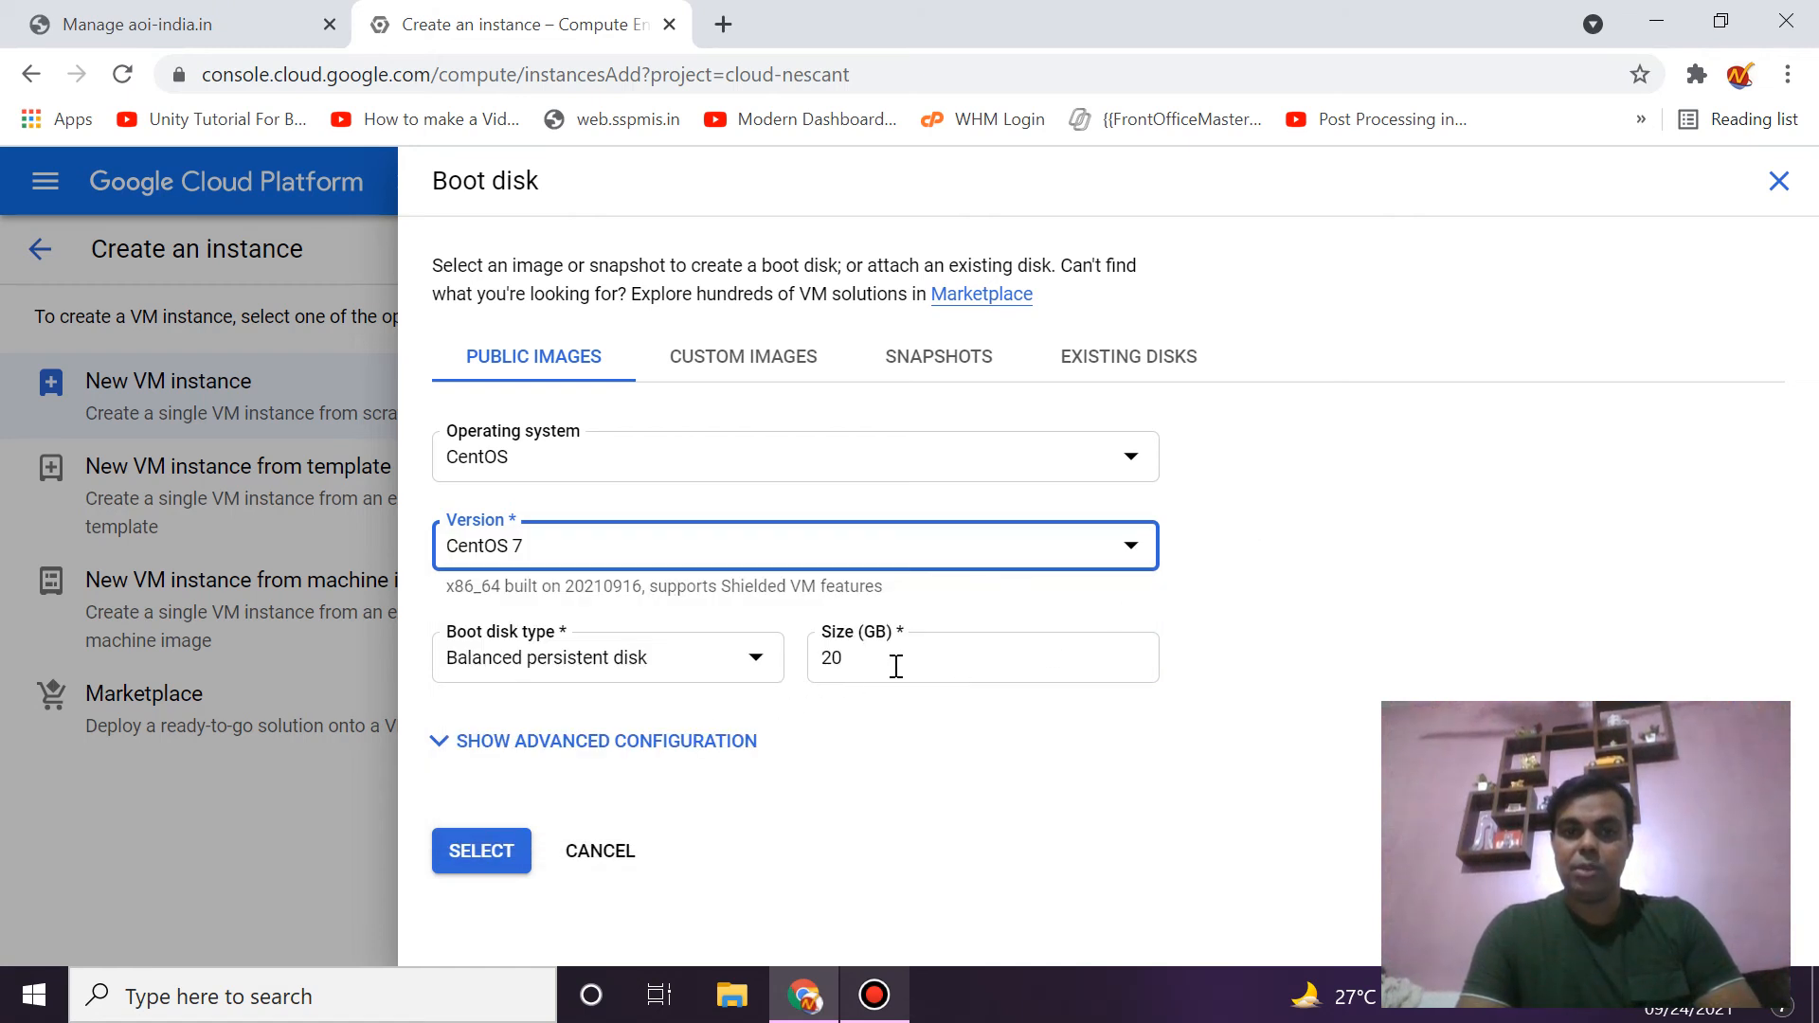
- Make the boot disk a 50 GB SSD persistent disk and confirm the selection
left_click(749, 663)
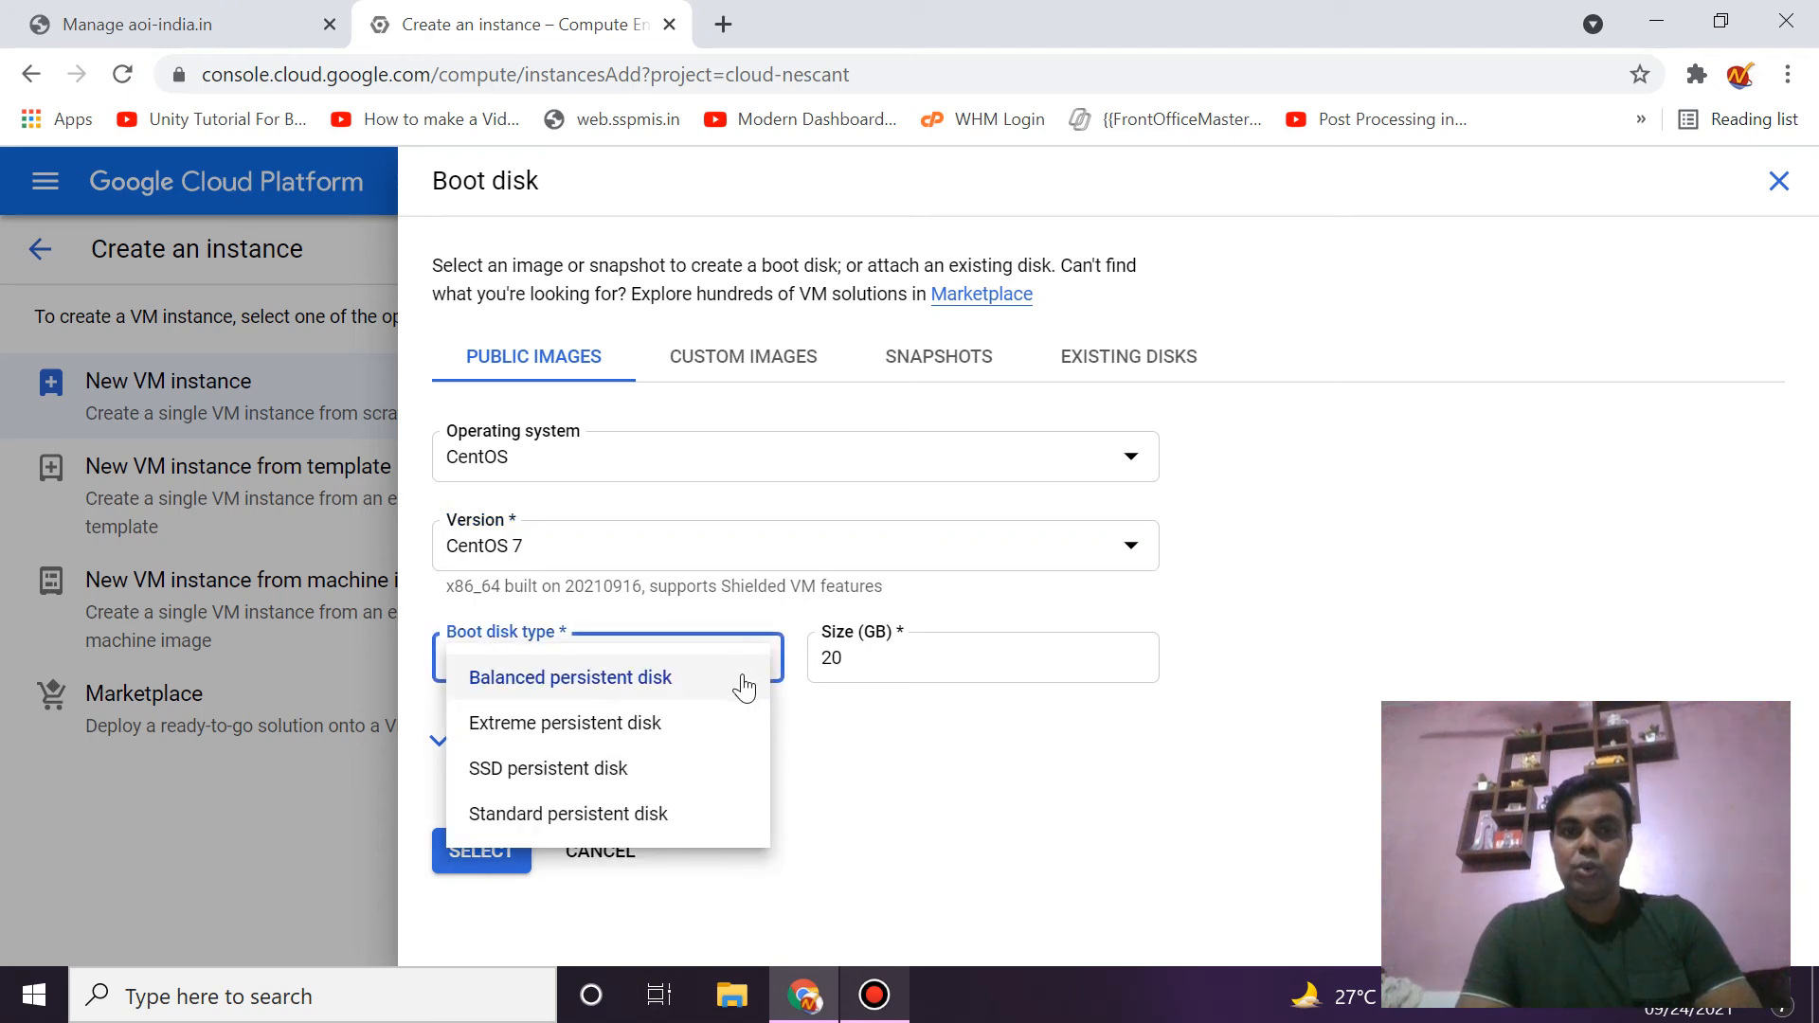
left_click(645, 784)
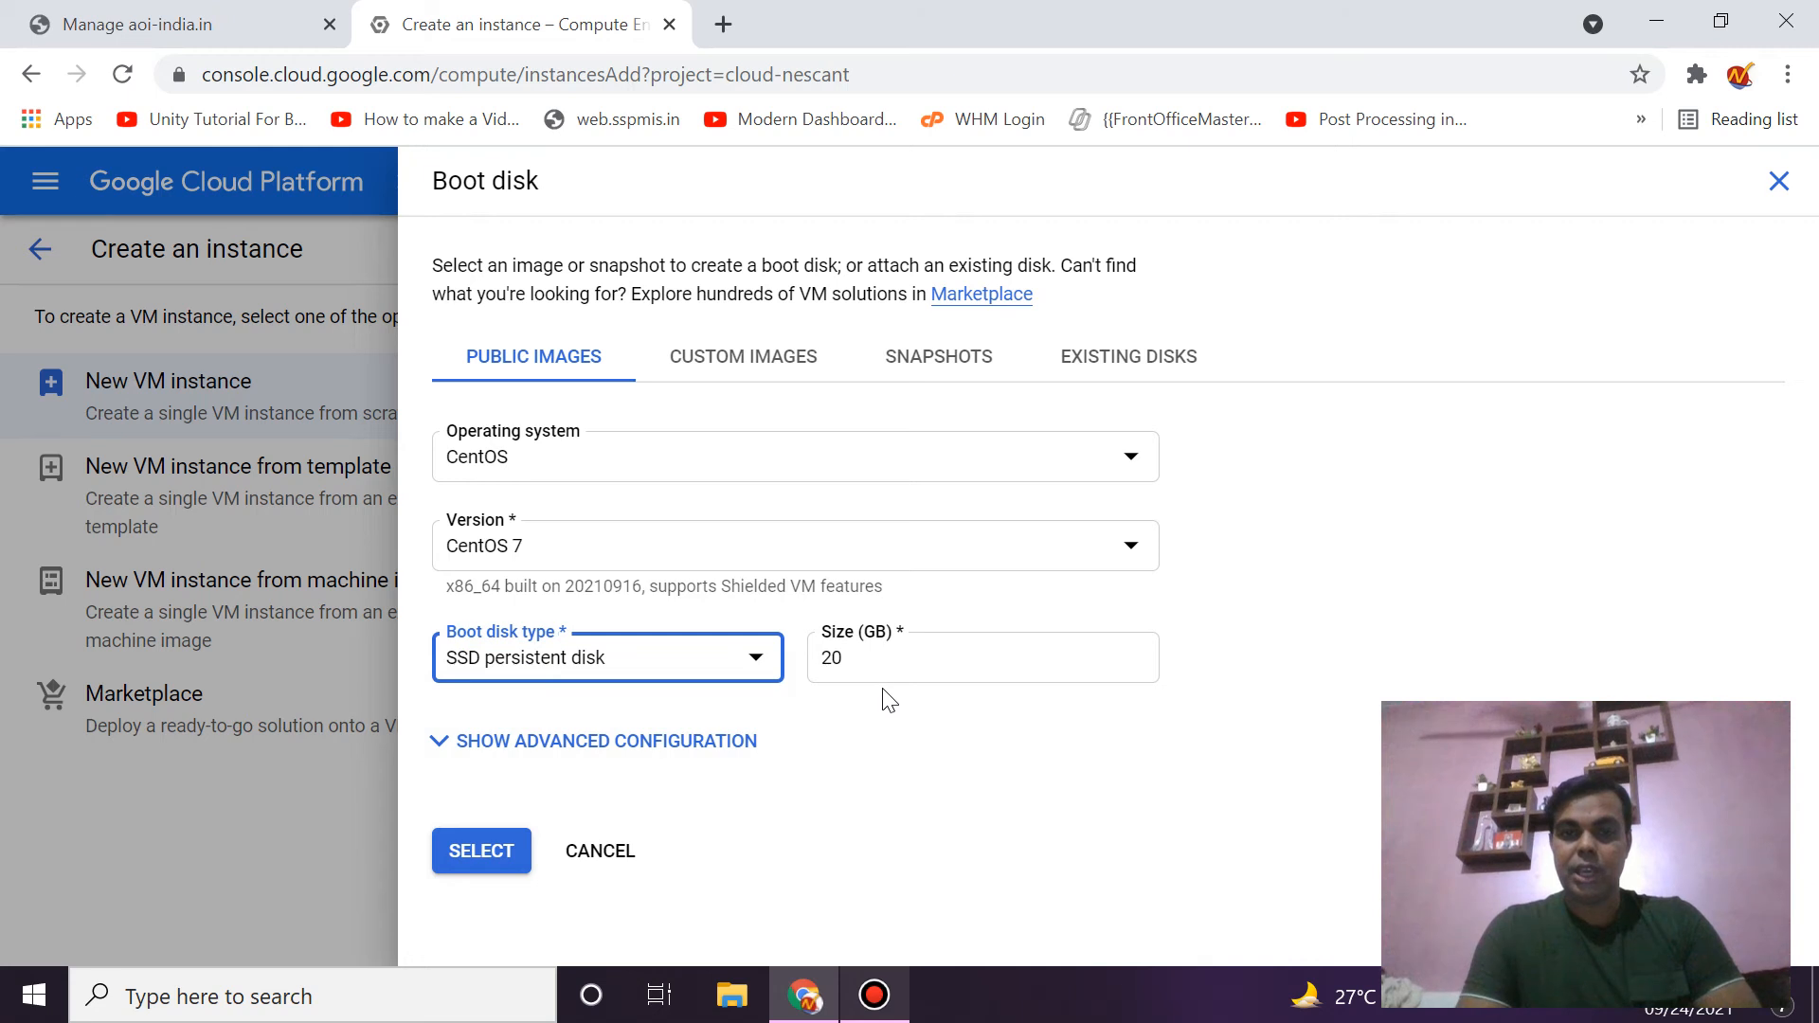
left_click(503, 853)
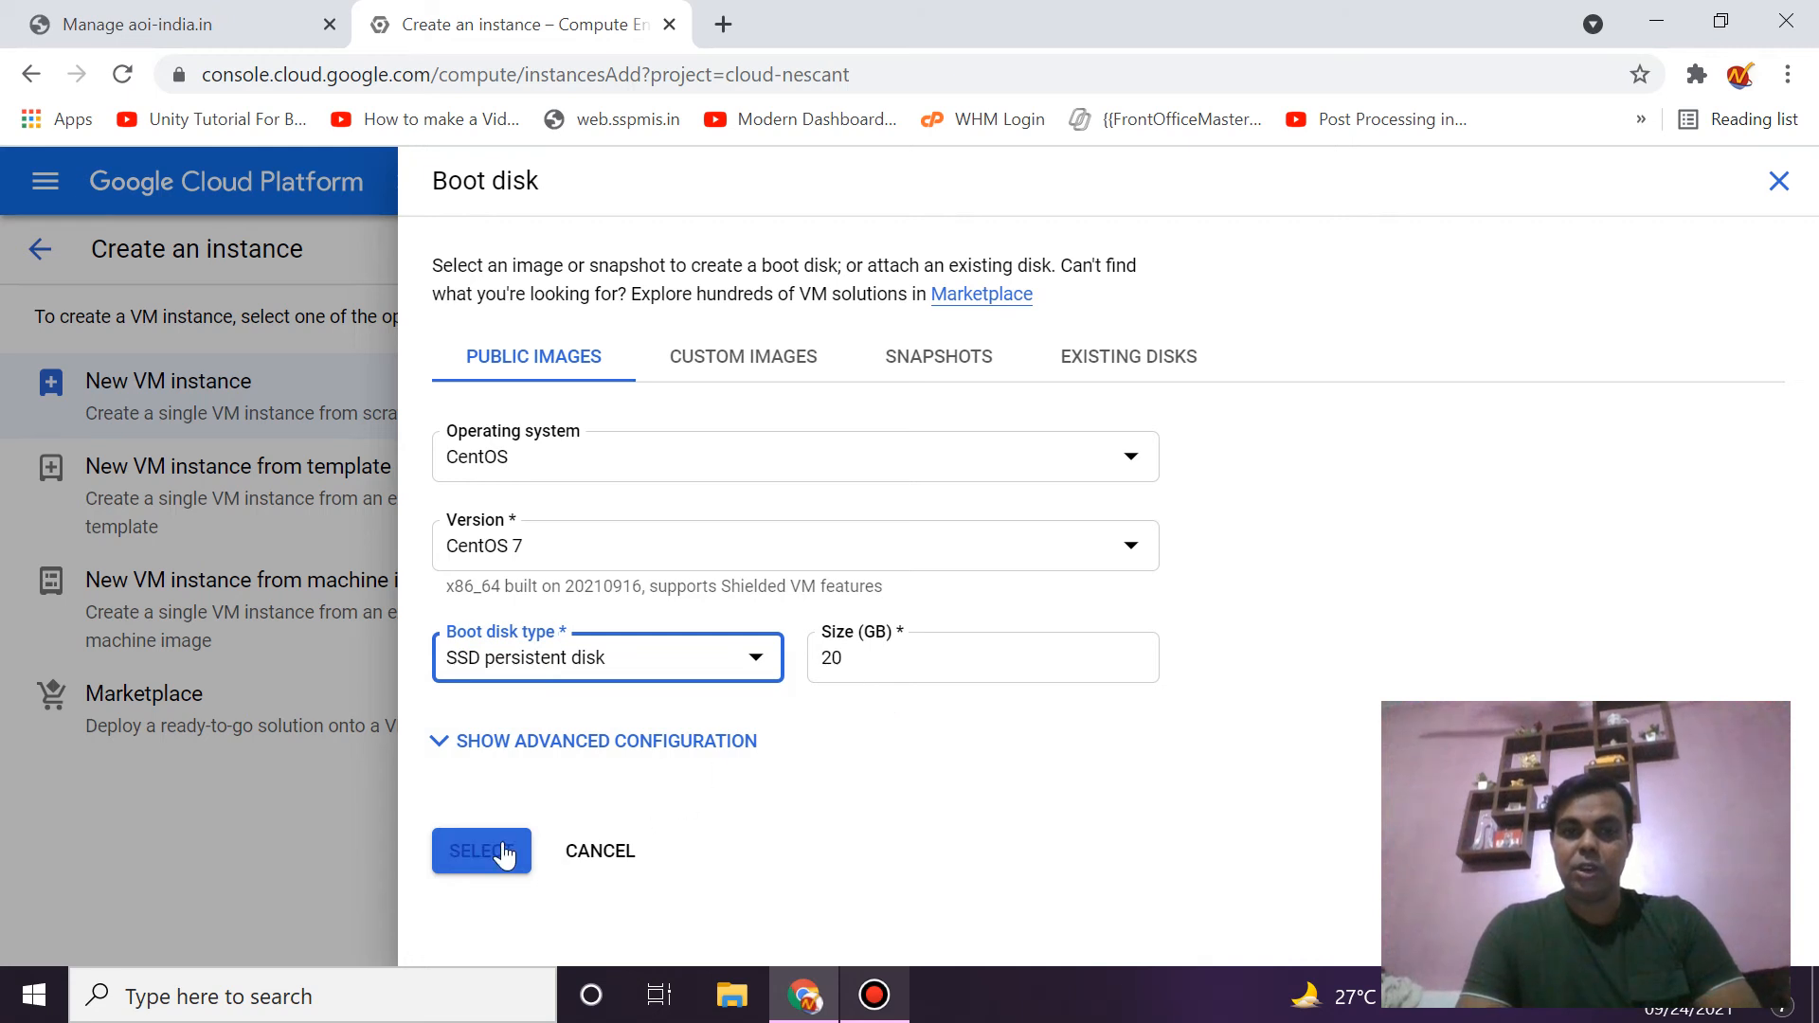
left_click(837, 663)
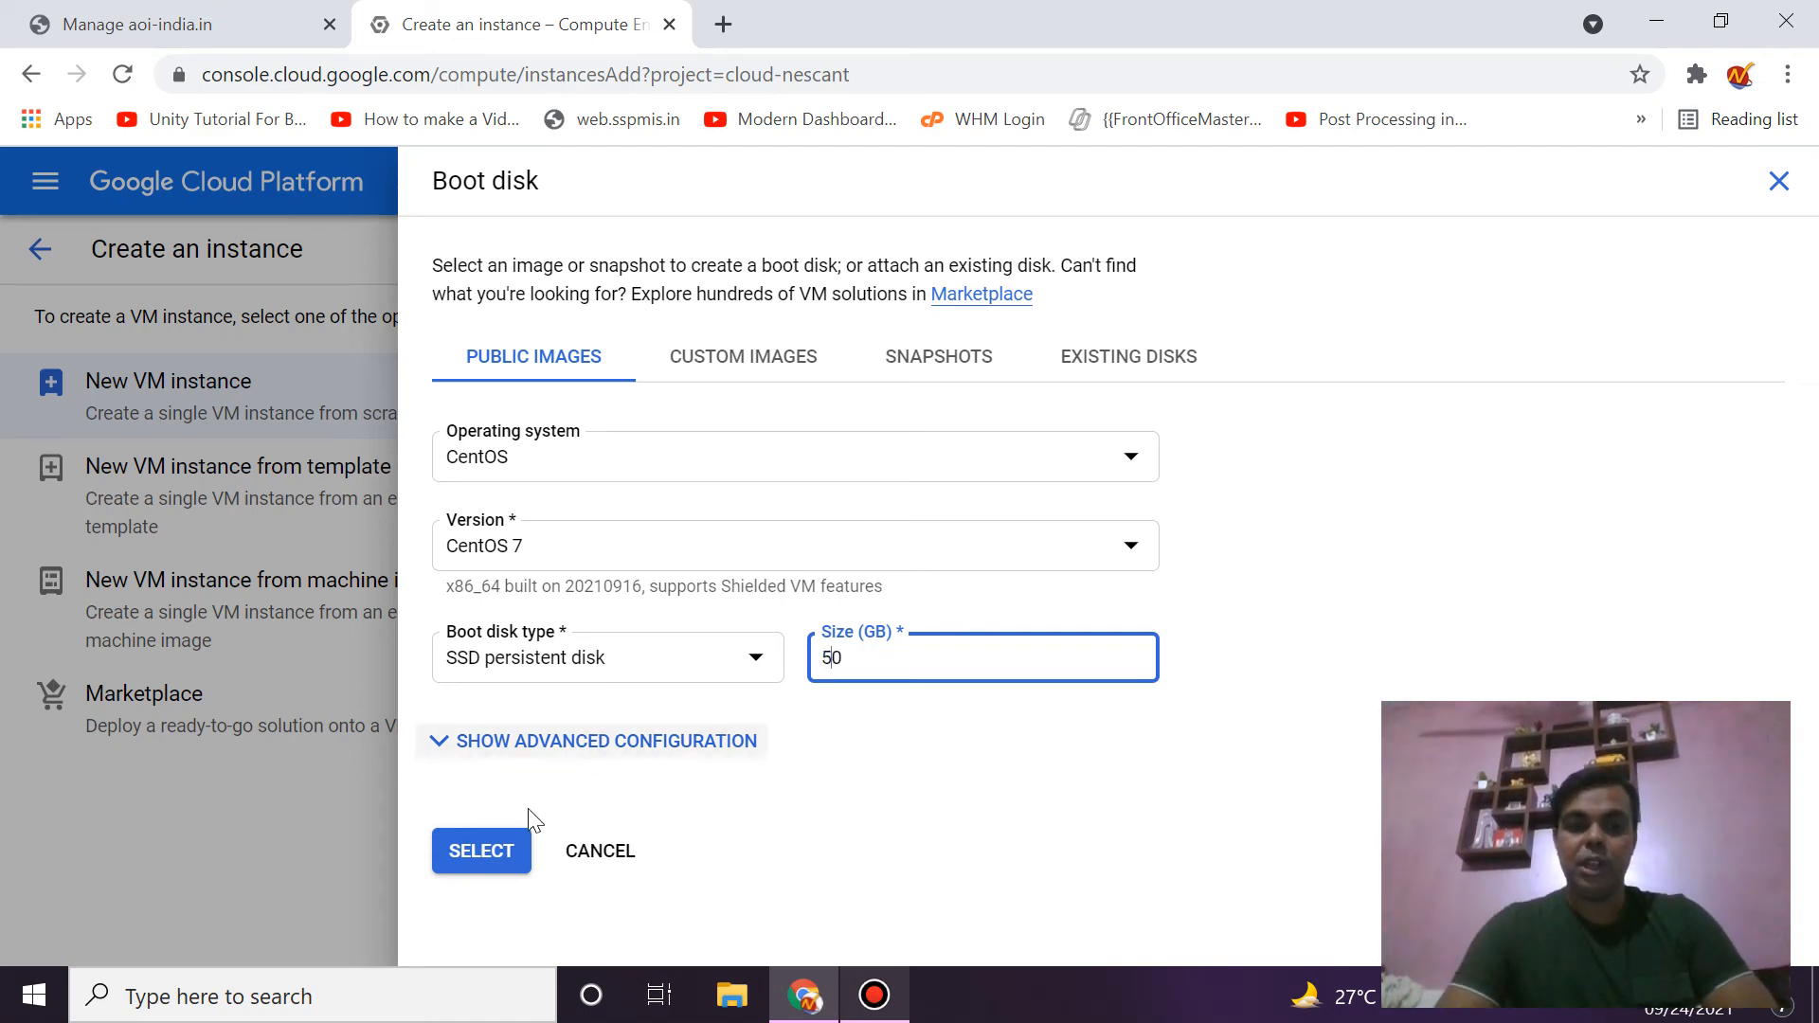
left_click(523, 841)
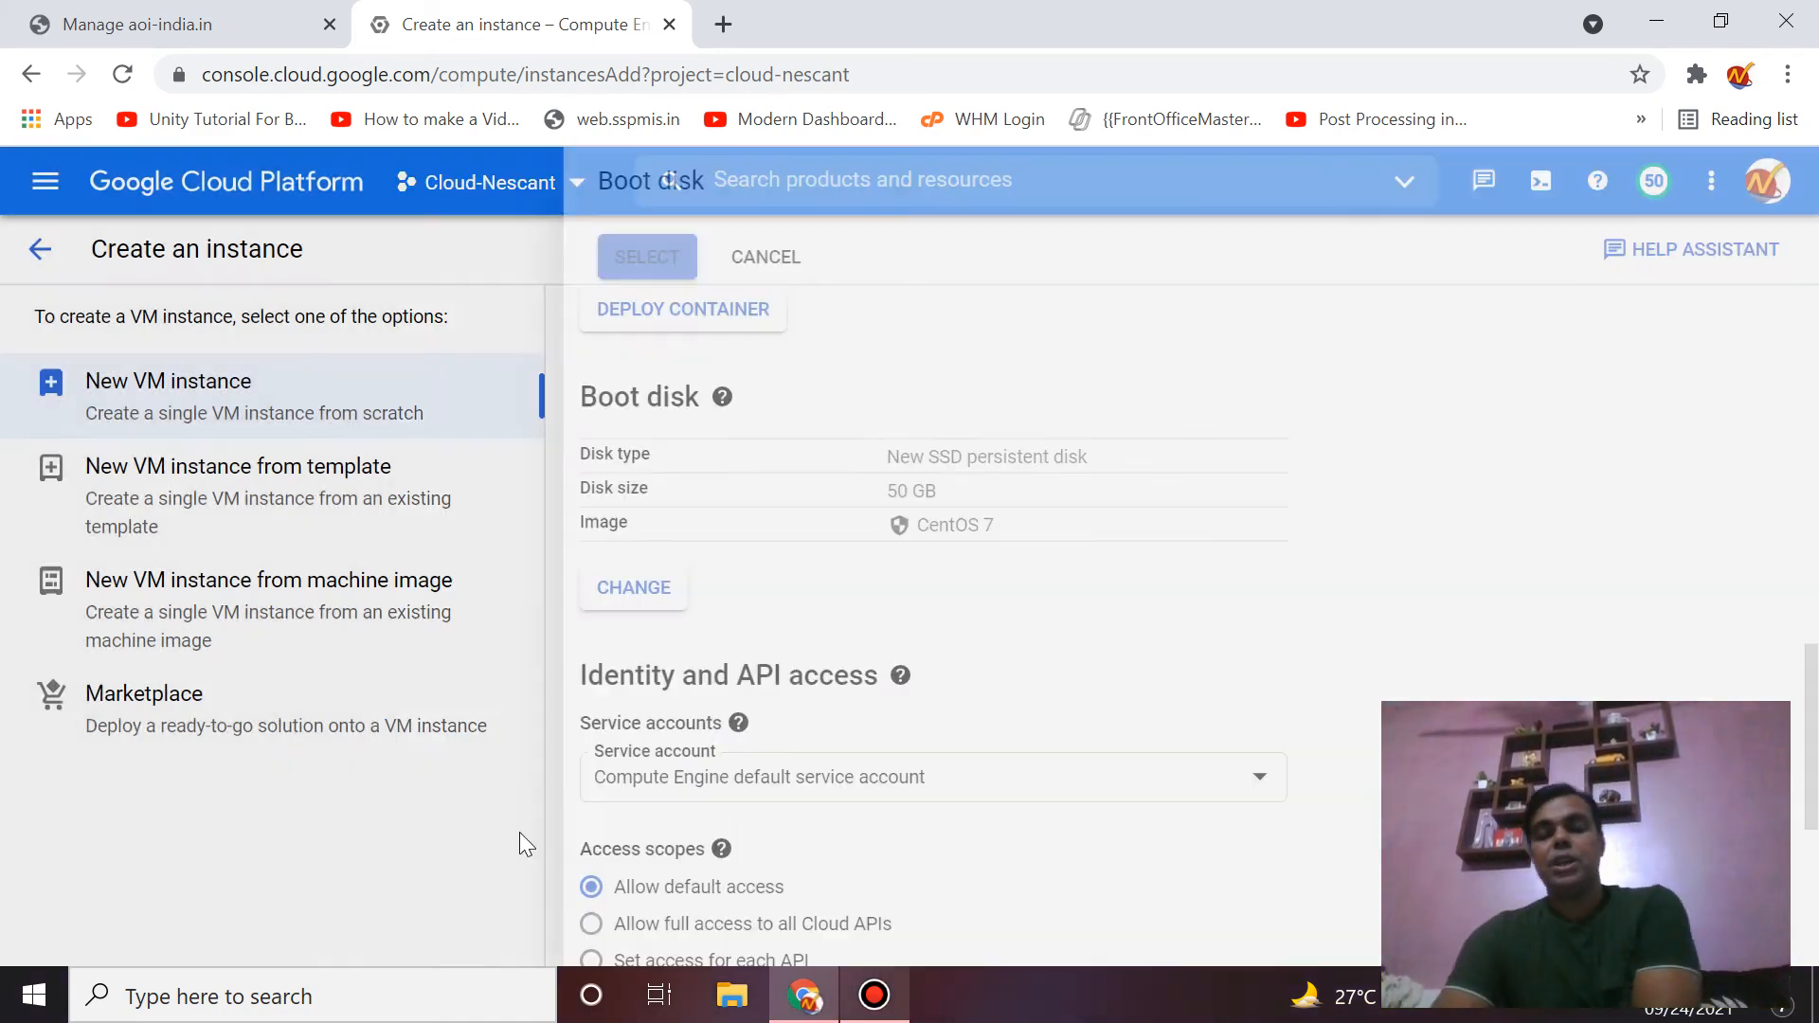
- Allow HTTP and HTTPS traffic in the Firewall settings and create whm-new
scroll(909, 726, "down", 5)
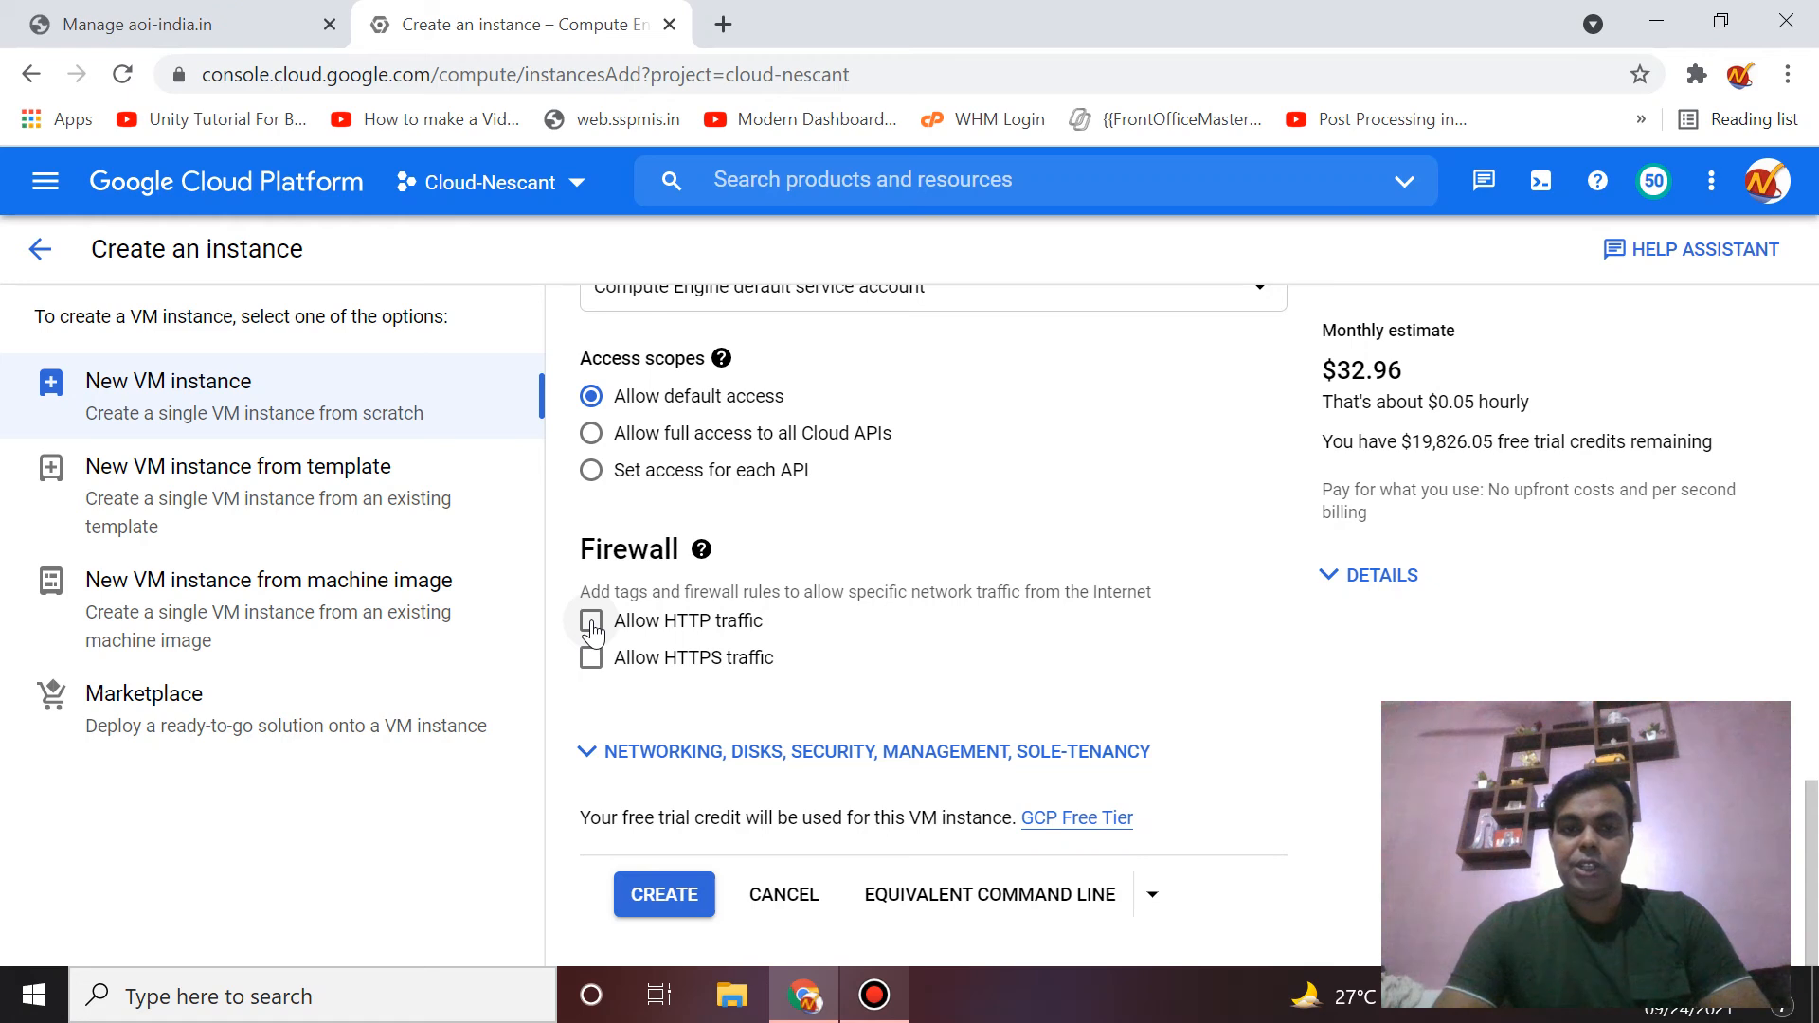
left_click(591, 622)
left_click(591, 658)
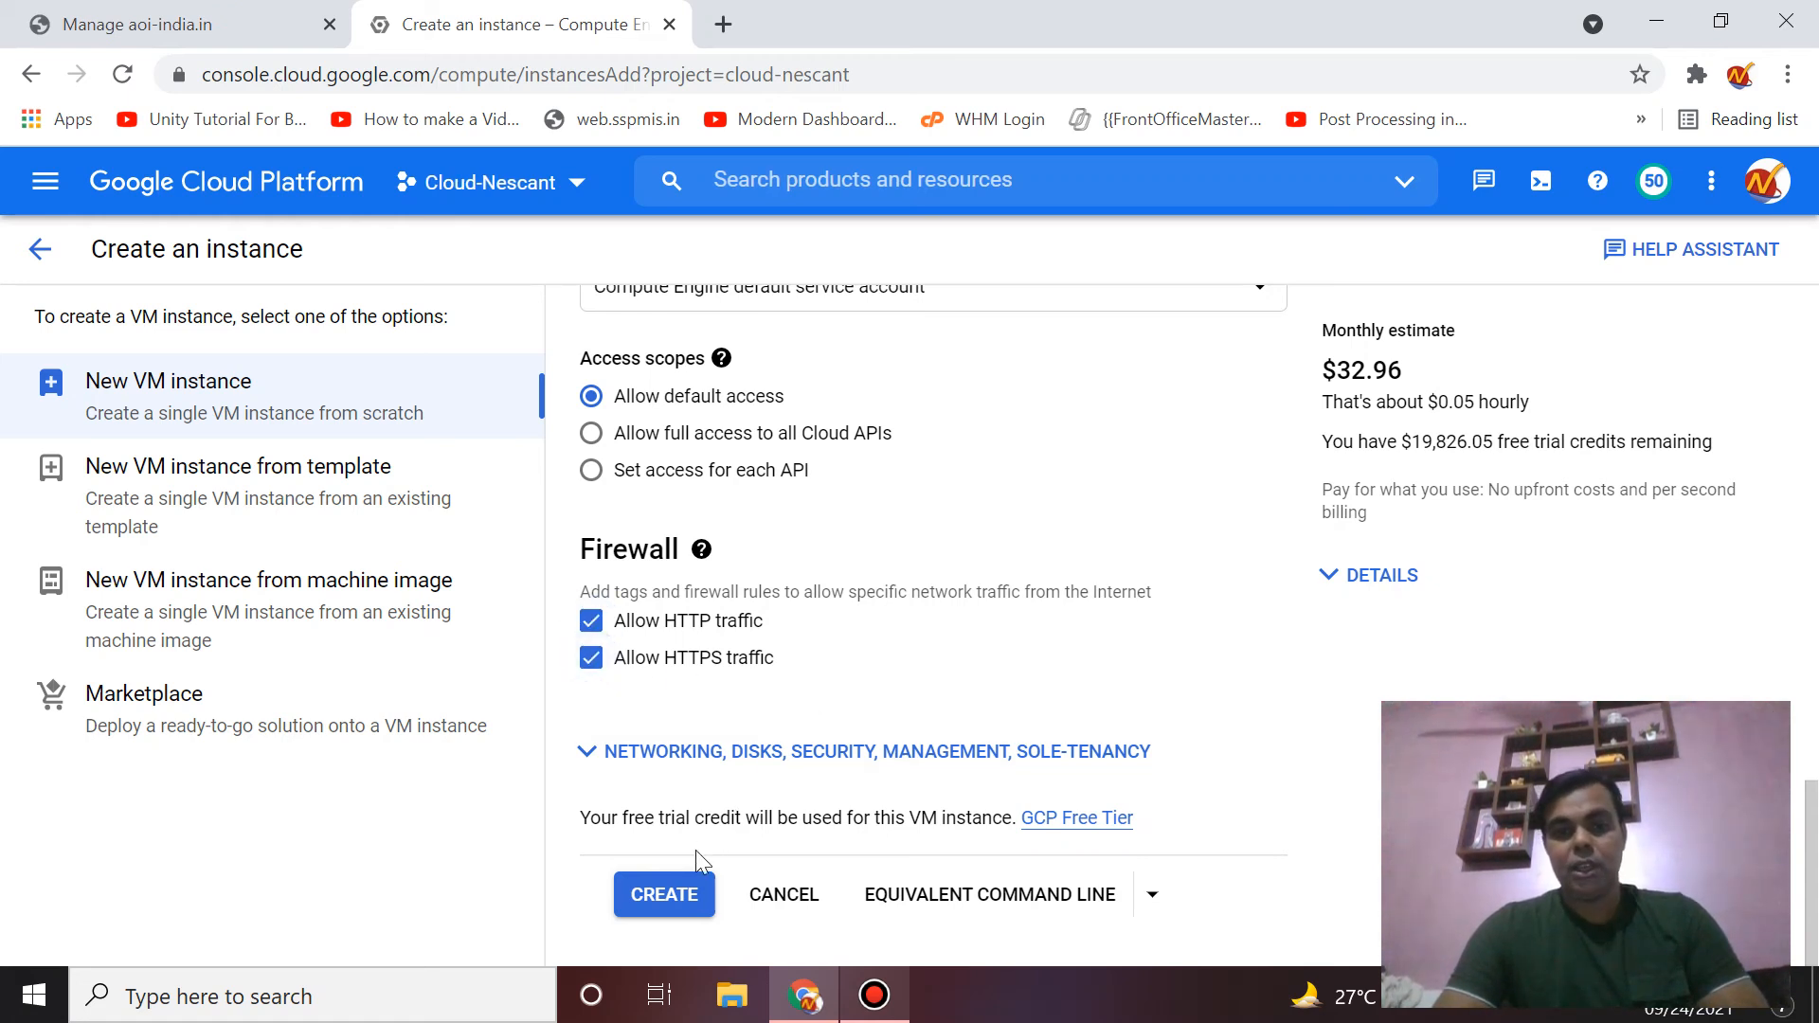
left_click(692, 897)
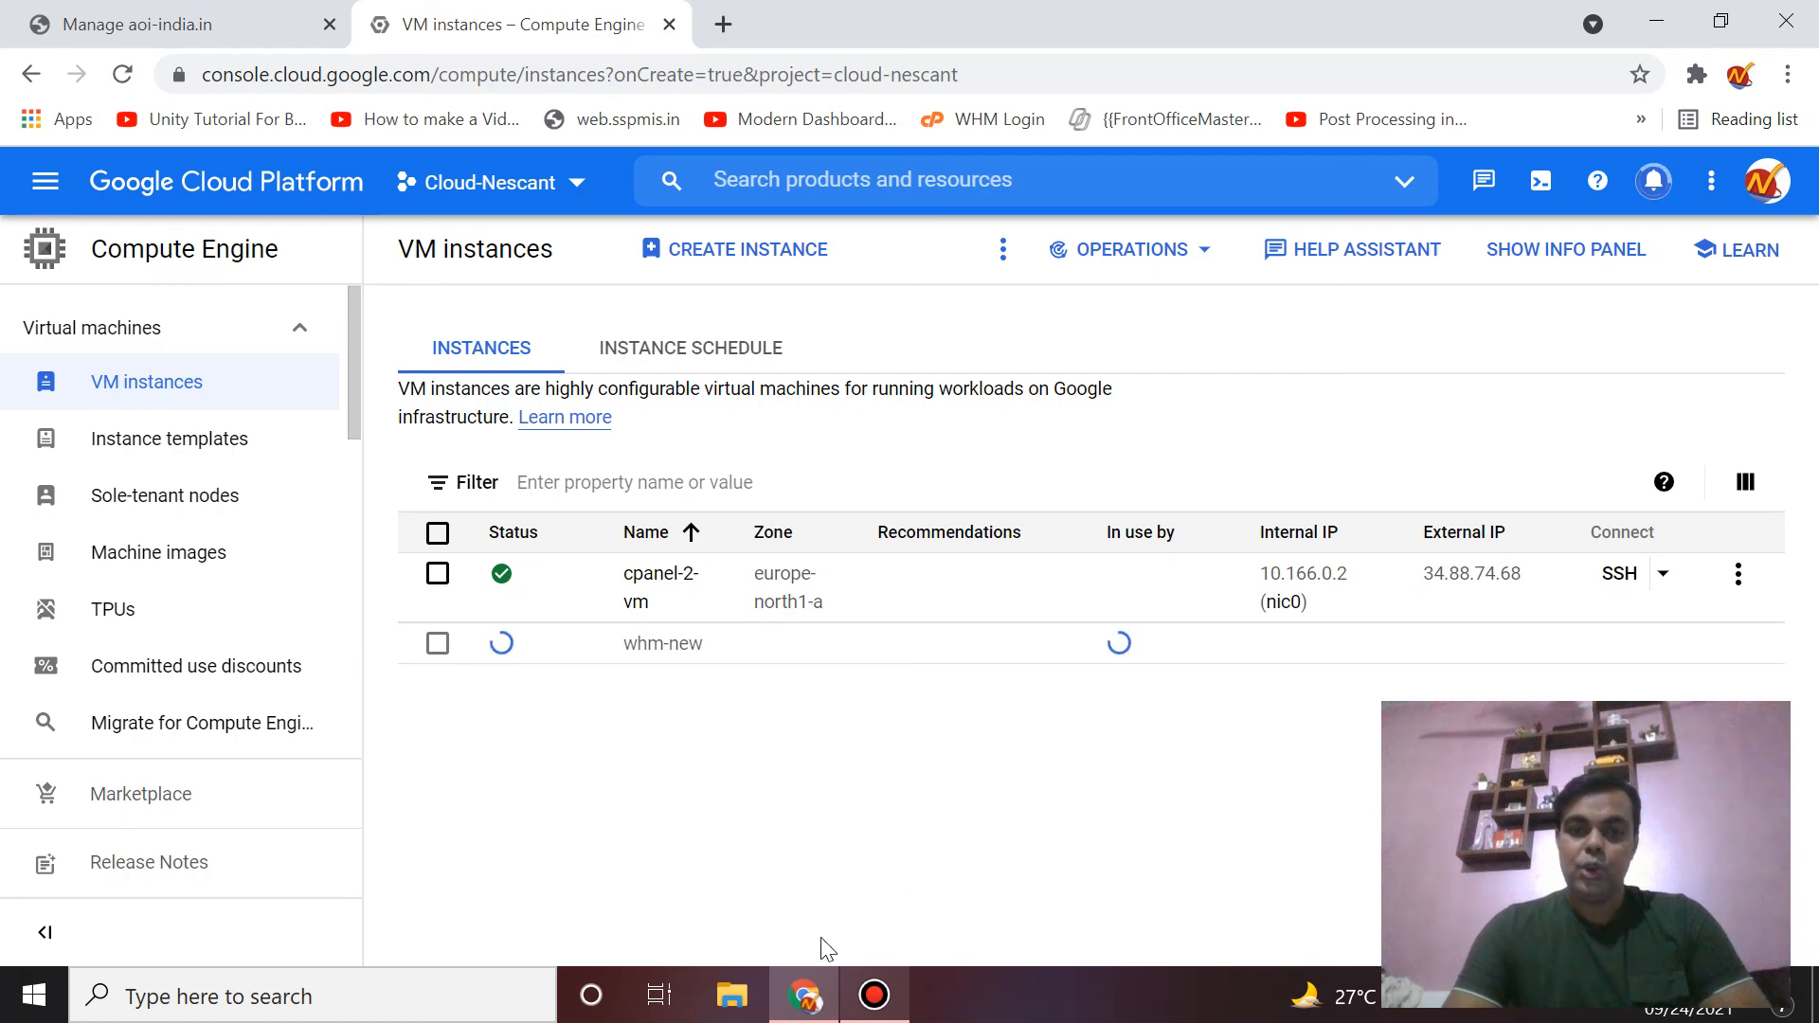
- Open an SSH session to whm-new (104.198.44.23) and maximize the terminal window
left_click(874, 995)
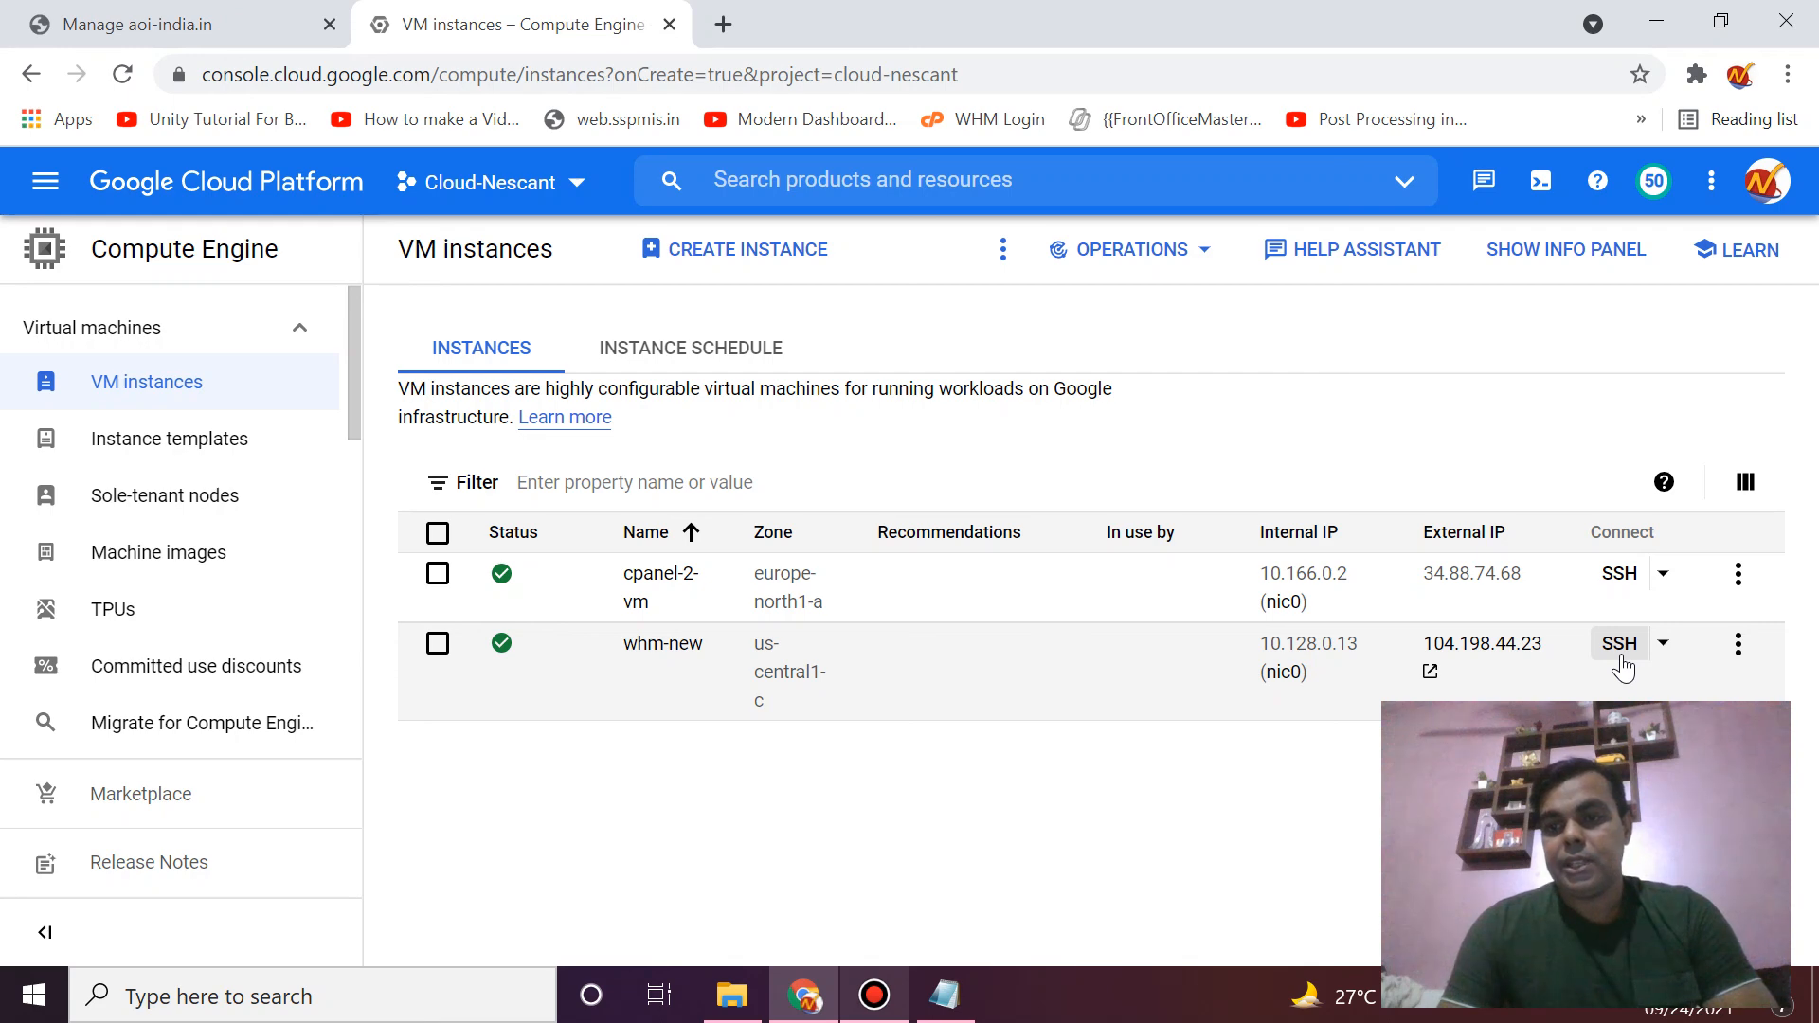
left_click(1617, 656)
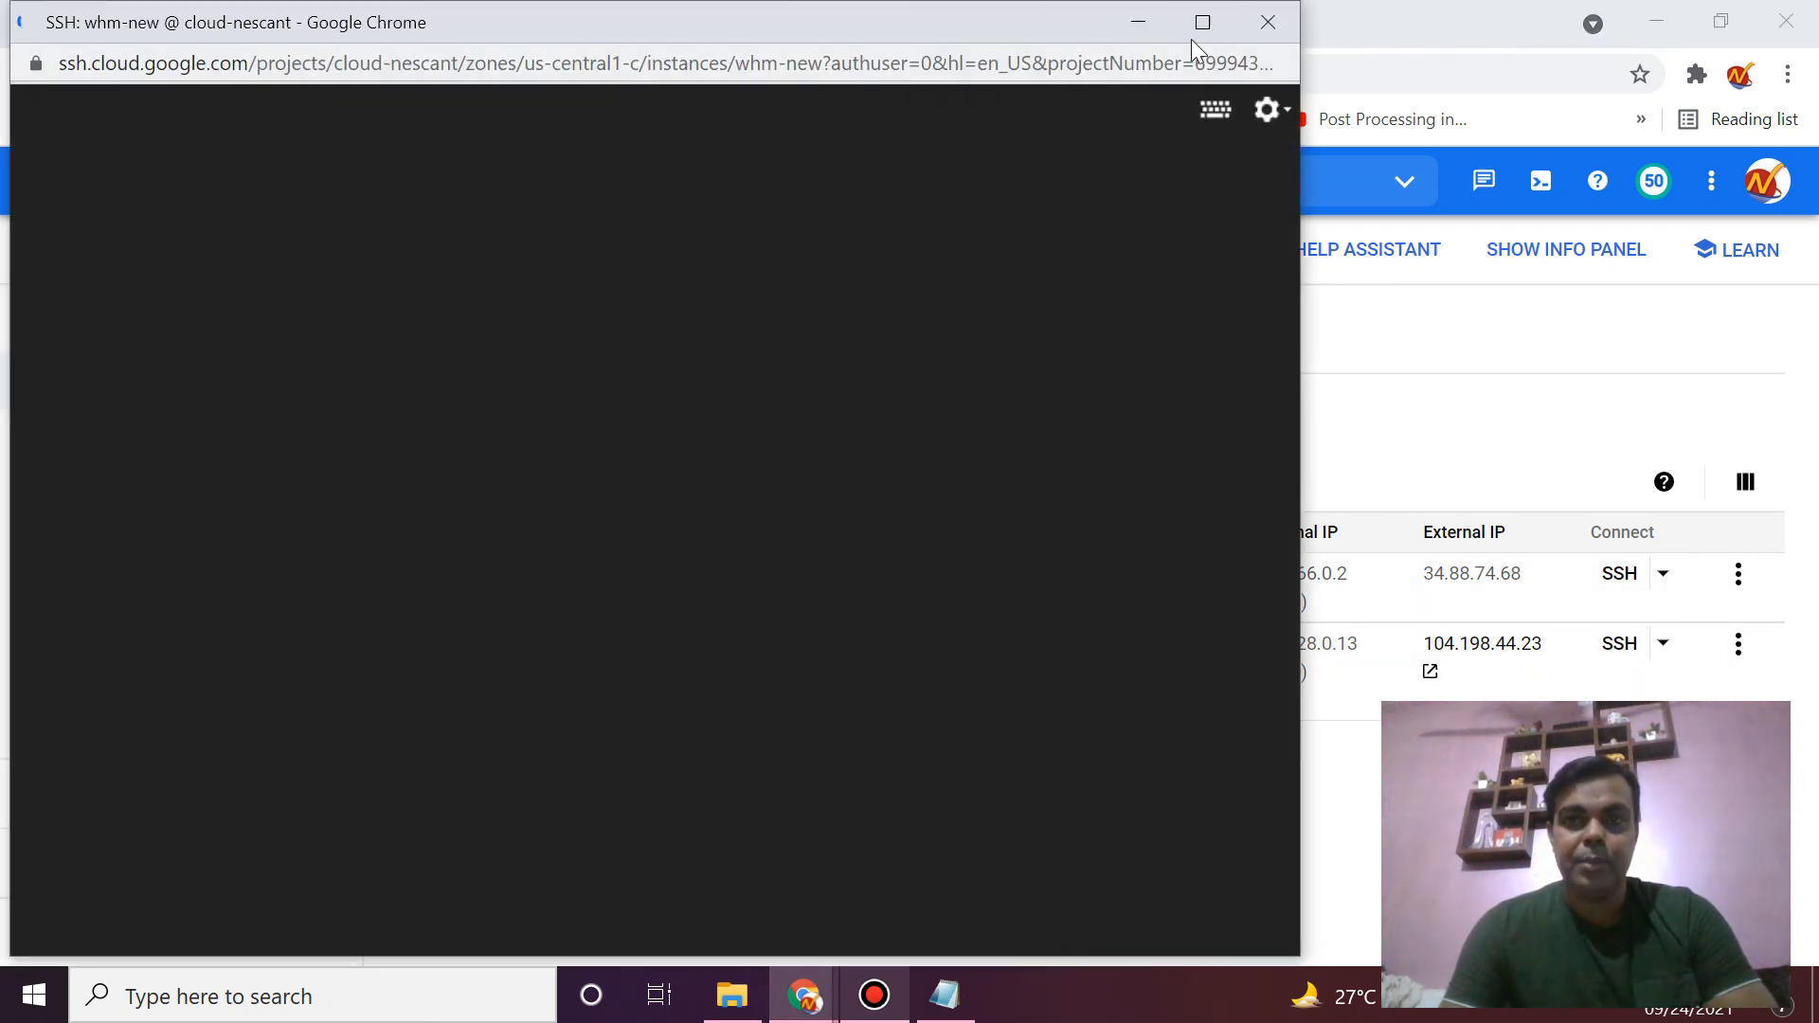
left_click(1199, 23)
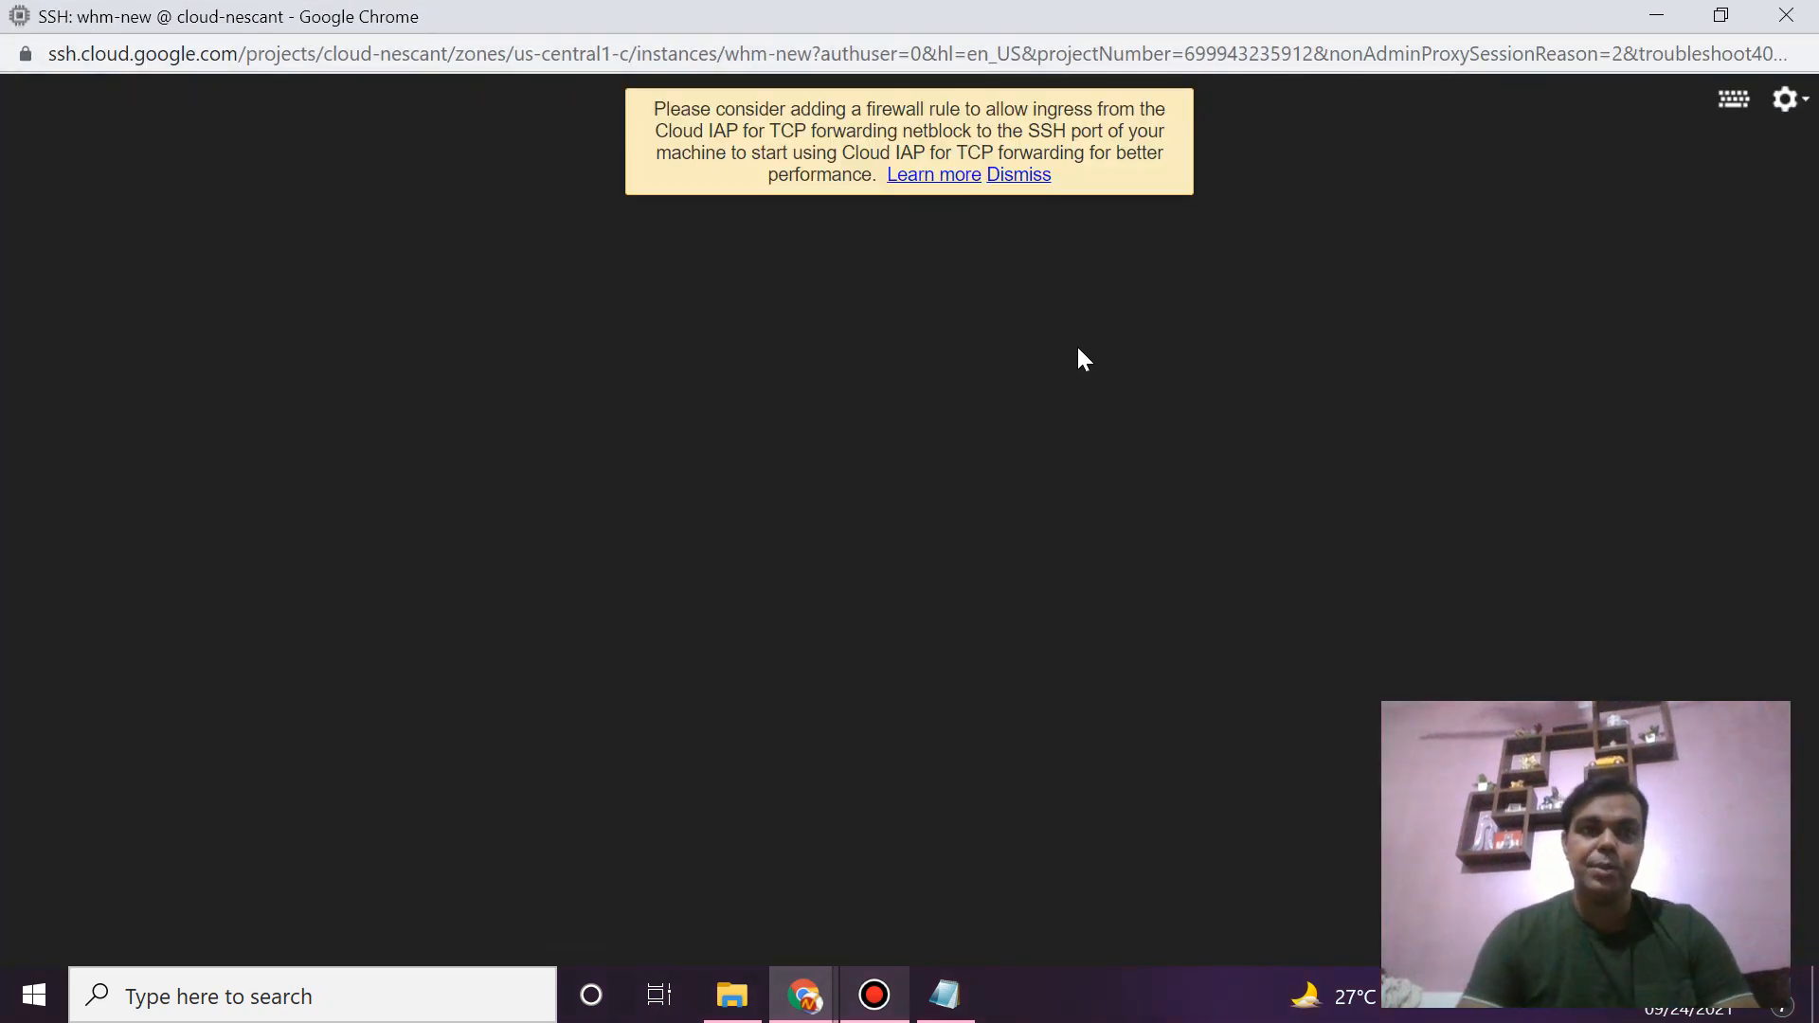